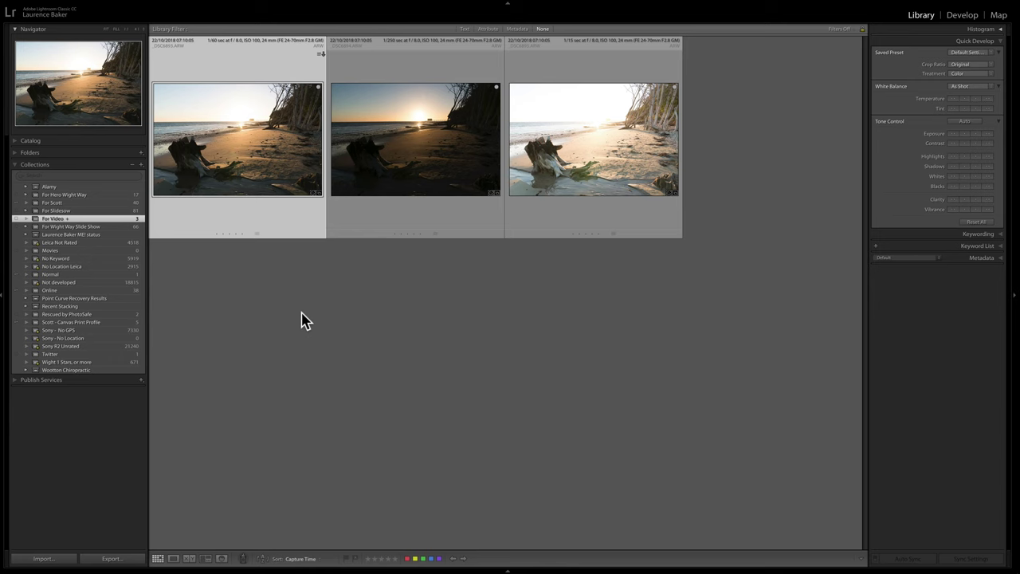
Review each of the three bracketed exposures at full size, then return to the grid
double_click(211, 210)
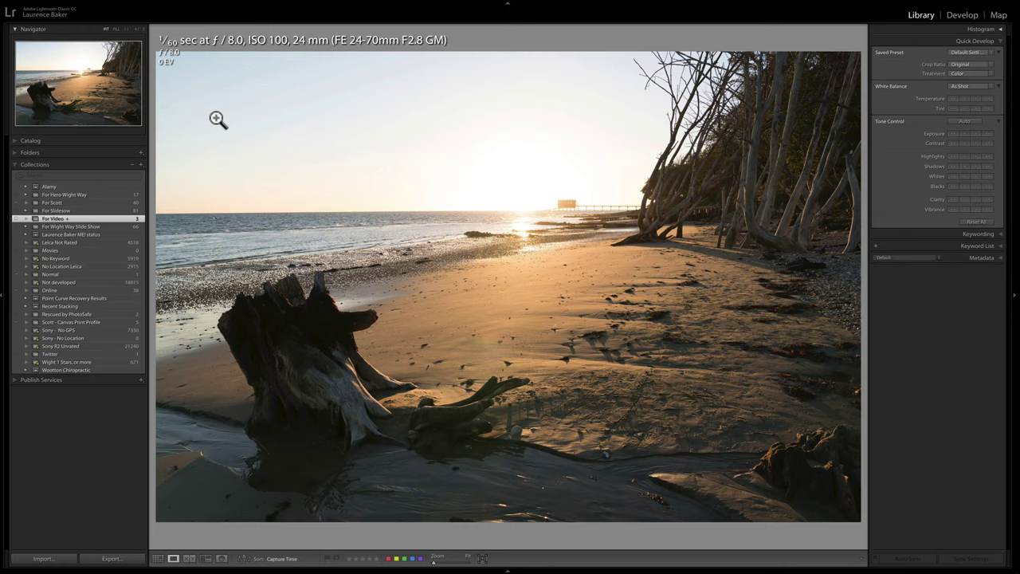
key(Right)
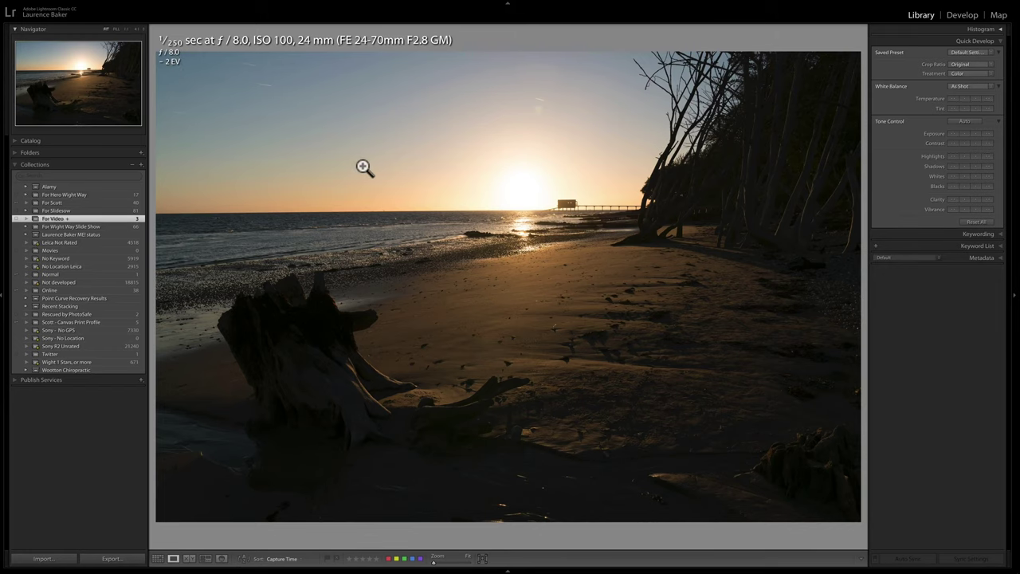
key(Right)
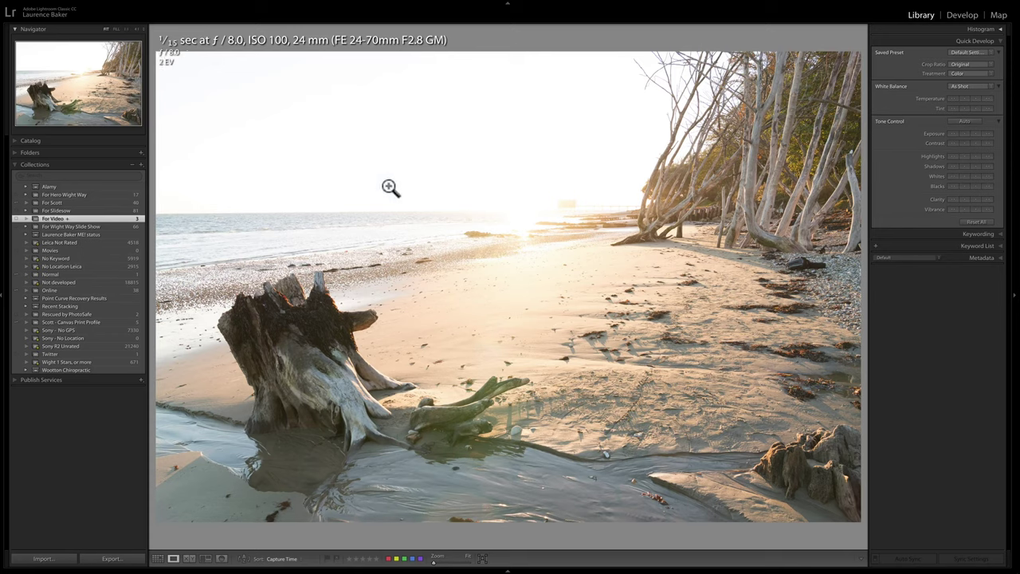
key(g)
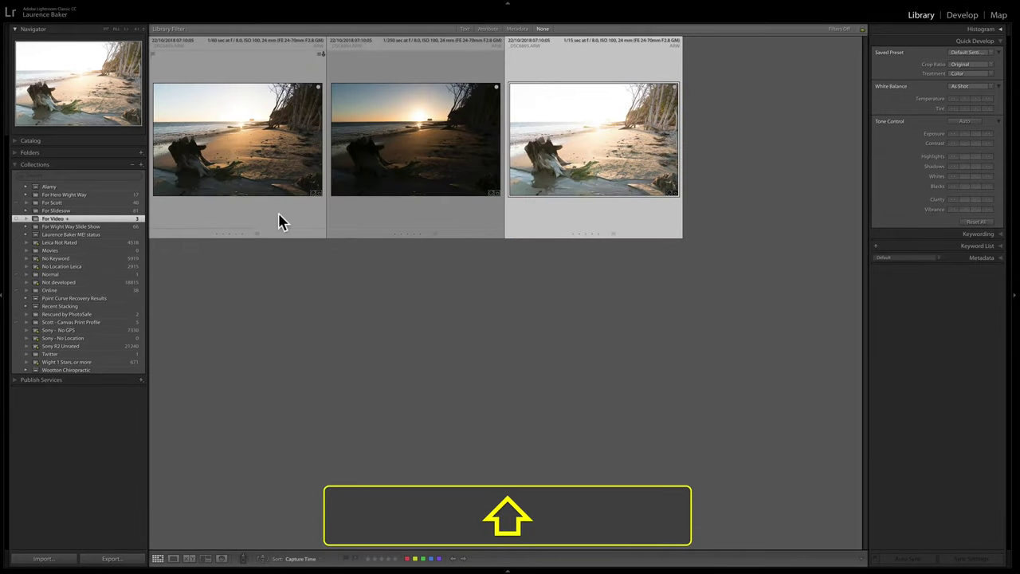
Select all three exposures and start Photo Merge > HDR, found via a Help search for 'hdr'
shift+click(281, 222)
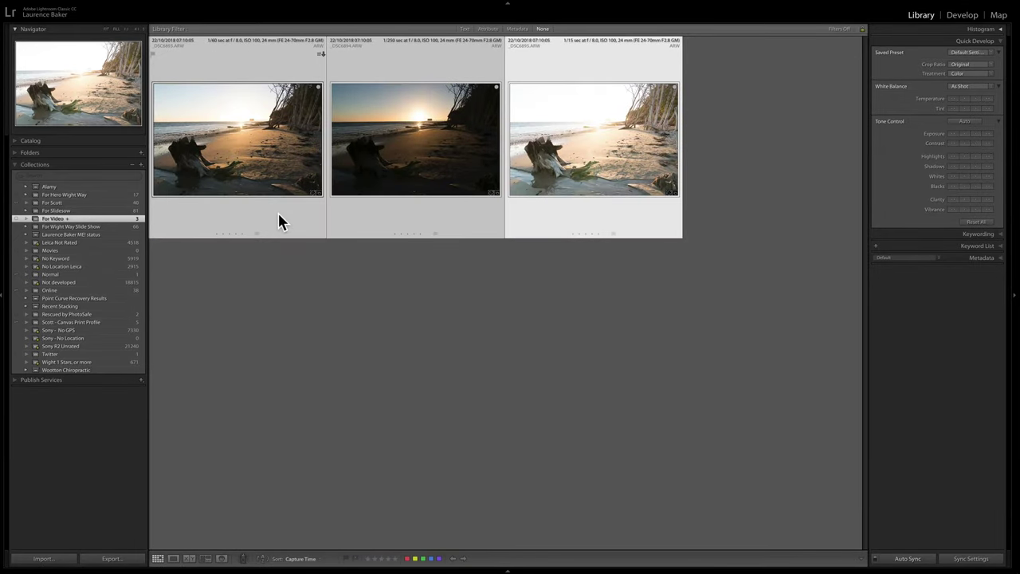
mouse_move(263, 10)
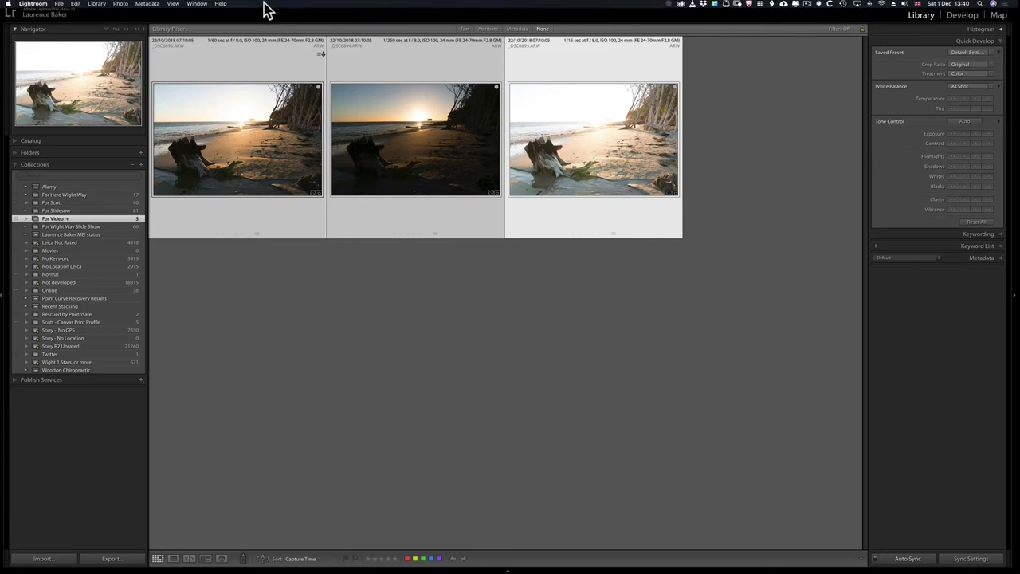
click(220, 6)
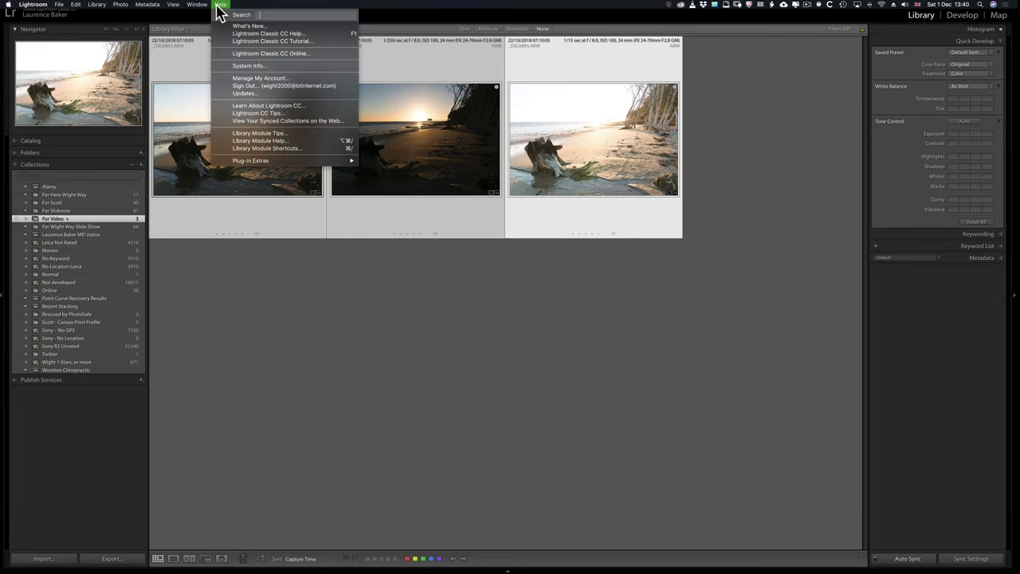
text(hdr)
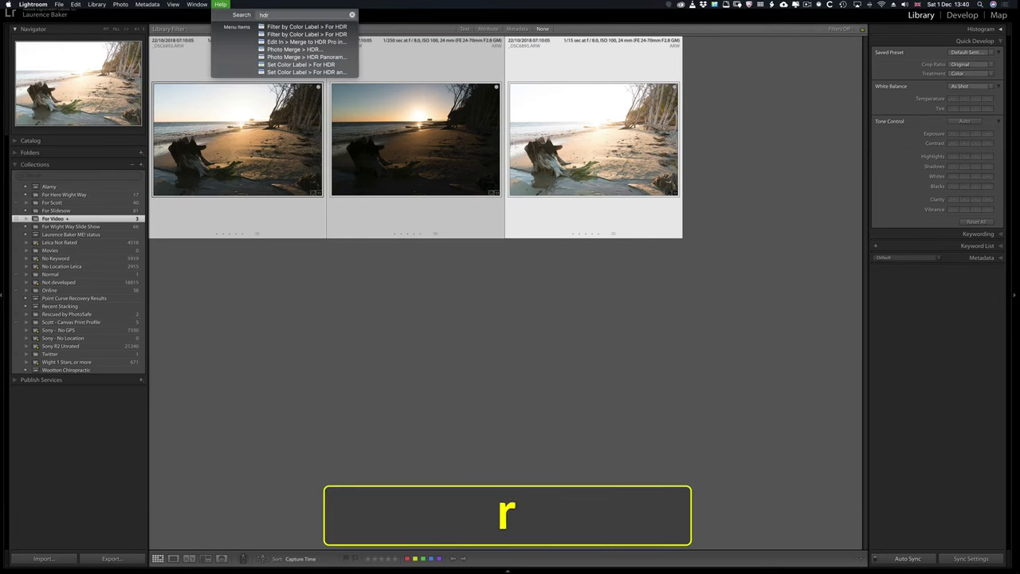
mouse_move(270, 53)
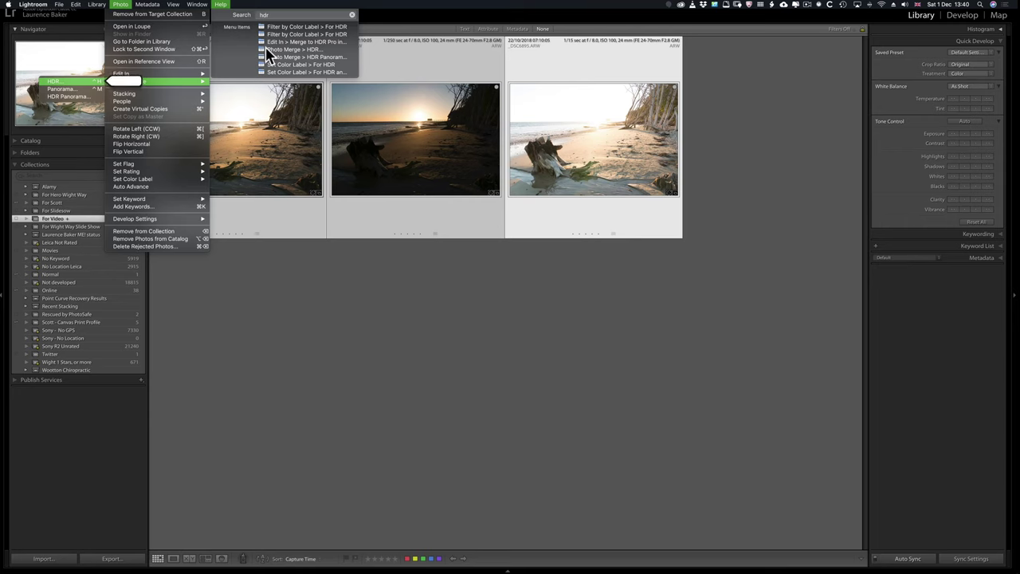
click(269, 50)
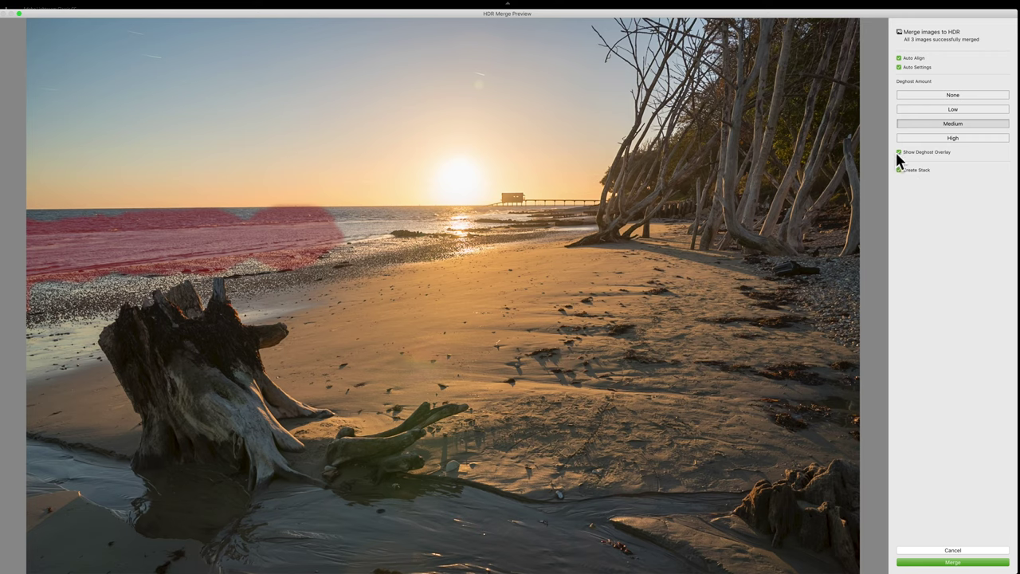
Toggle Show Deghost Overlay off and back on, then merge the exposures into the HDR photo
click(899, 151)
click(898, 152)
click(950, 564)
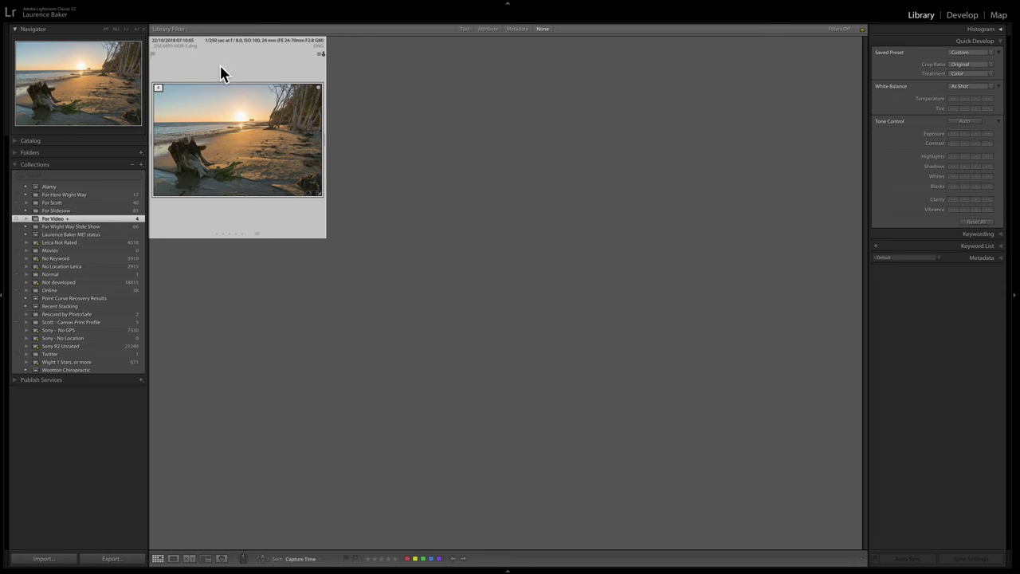
Expand the merged HDR thumbnail's stack to reveal it as 1 of 4 with its source exposures
click(158, 87)
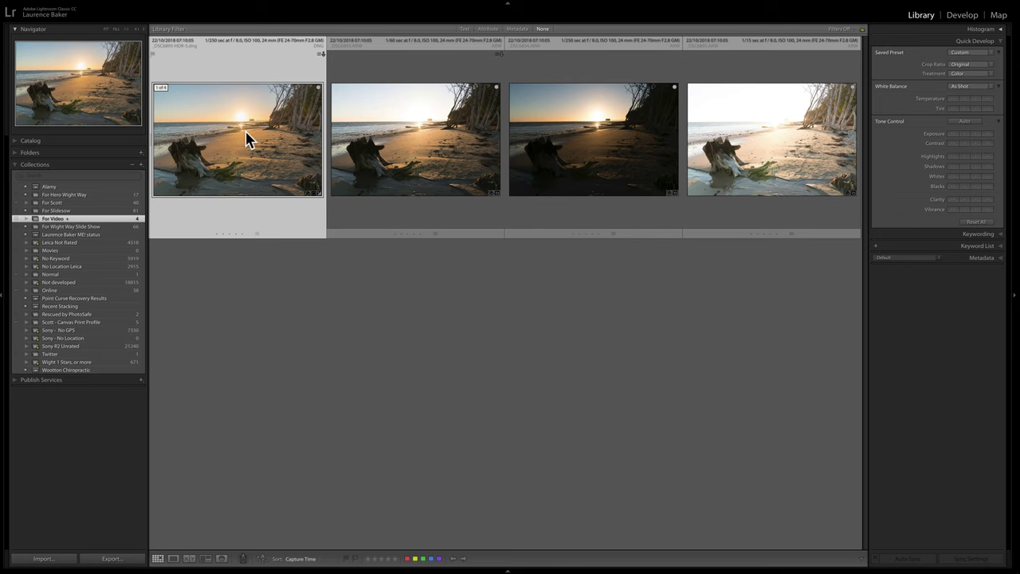
In Develop, sample the trees for white balance, then settle on Auto (Temp 3,900, Tint +1)
key(d)
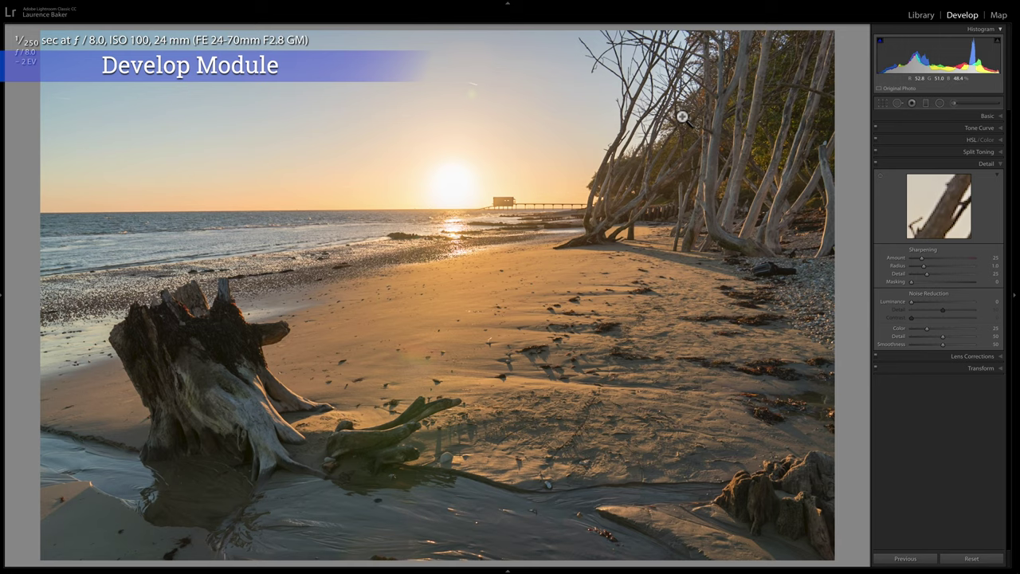
key(super)
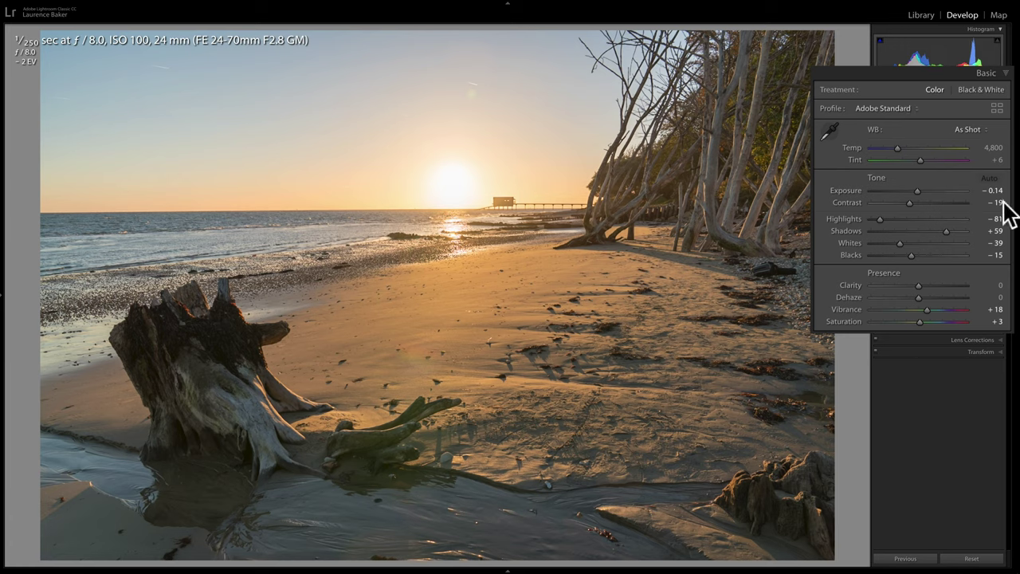
click(825, 134)
click(712, 159)
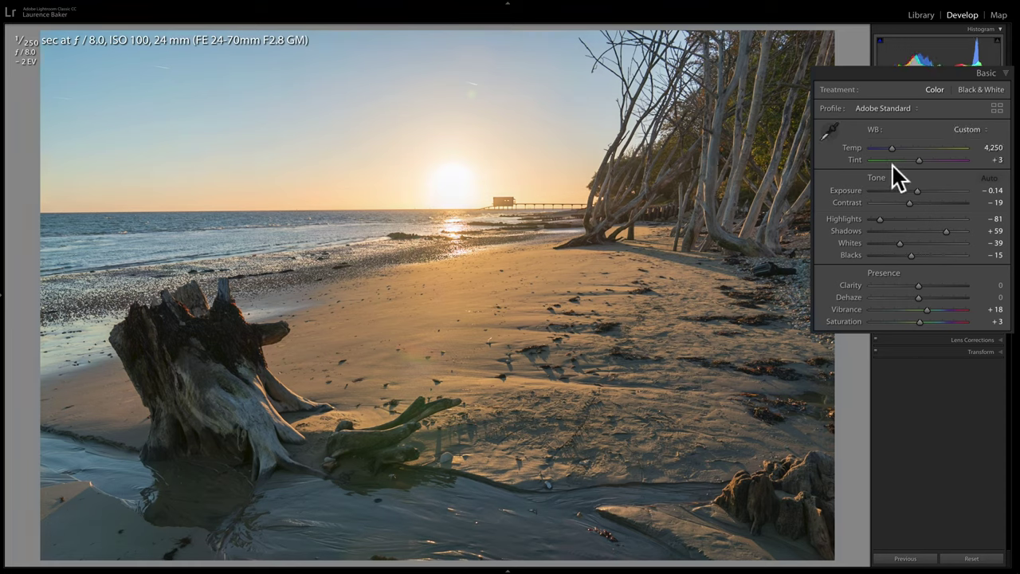
click(966, 129)
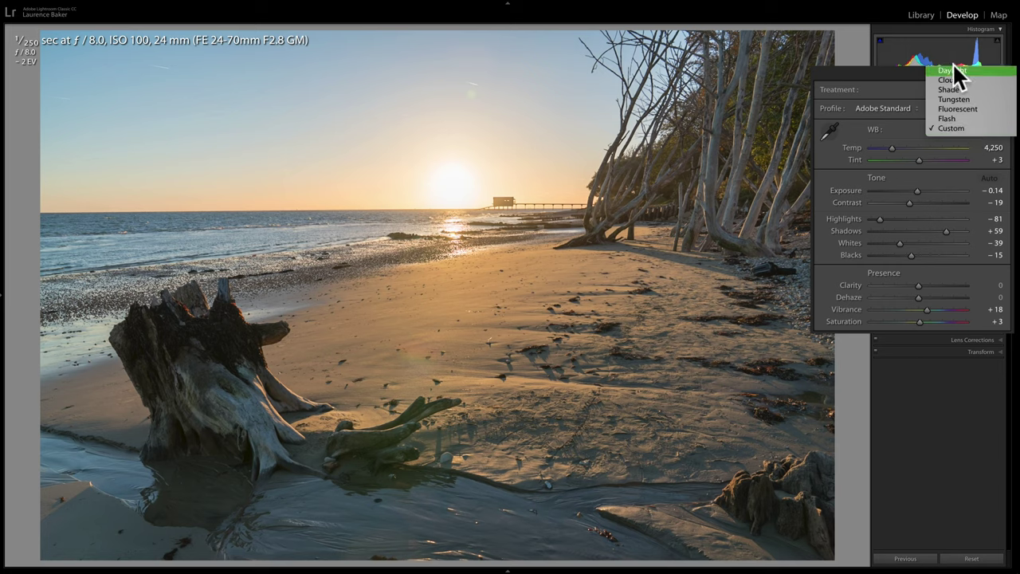
click(921, 79)
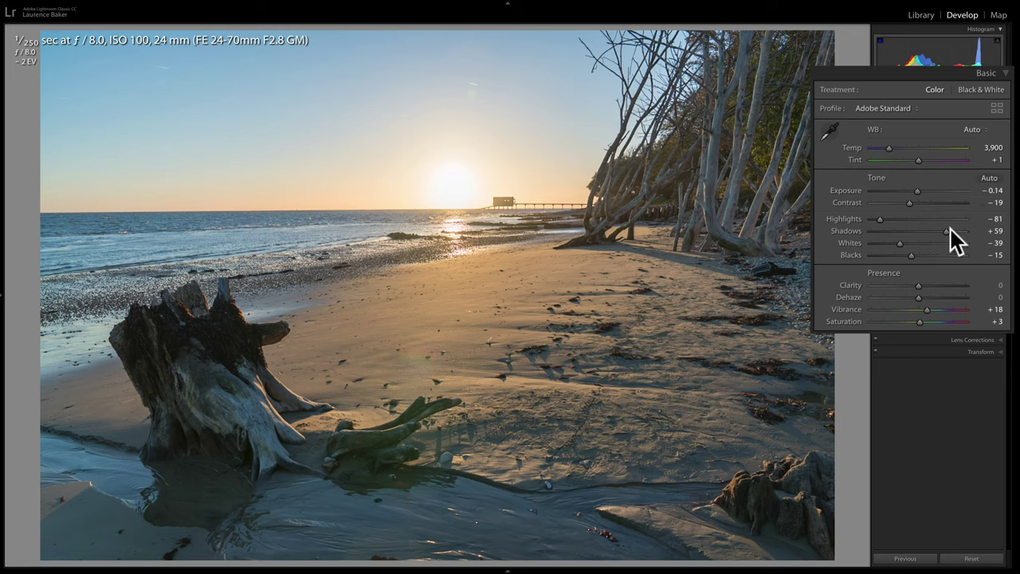
Raise Shadows to +86 and Clarity to +22, then zoom in on the trees
drag(950, 227, 964, 231)
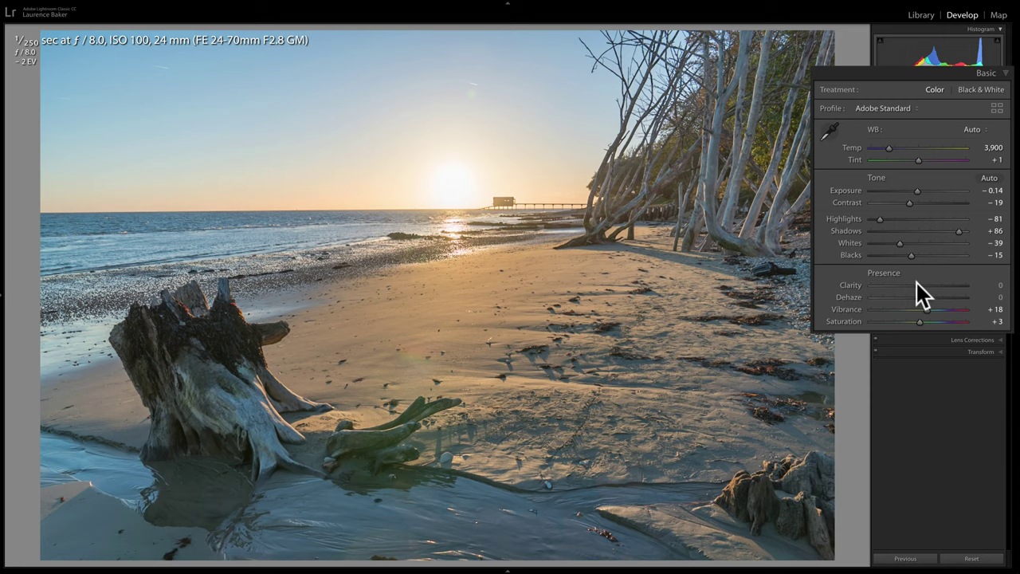
drag(917, 284, 926, 284)
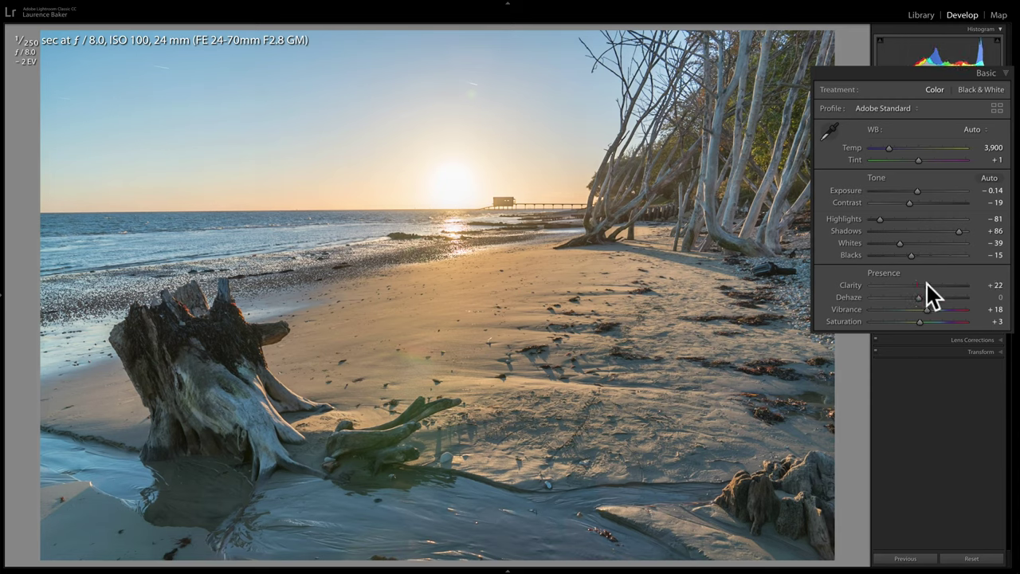
click(601, 170)
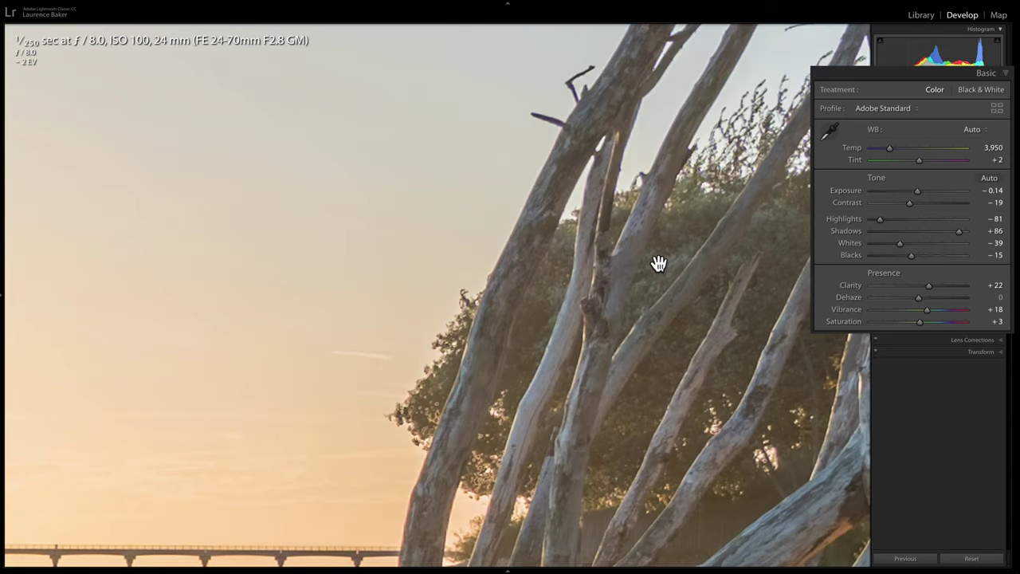
Inspect the tree branches close up and slightly increase Lens Corrections defringe with the fringe sampler
key(F7)
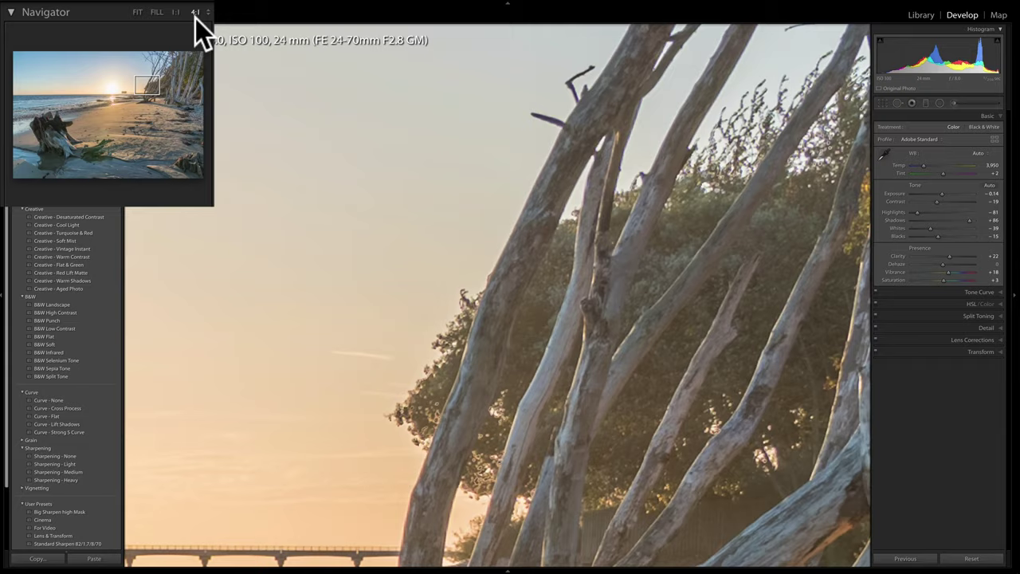
key(space)
key(space)
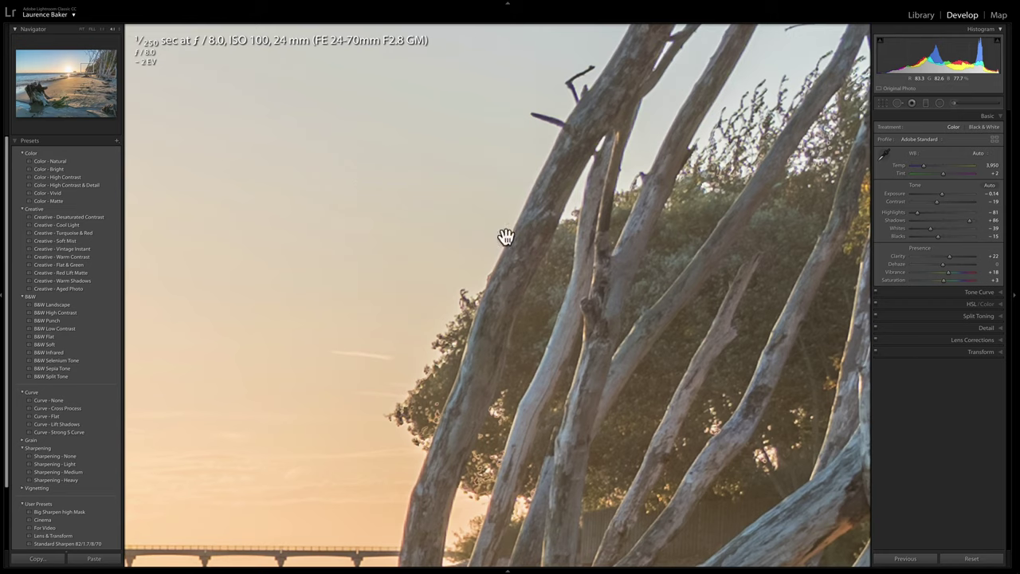
drag(668, 275, 566, 394)
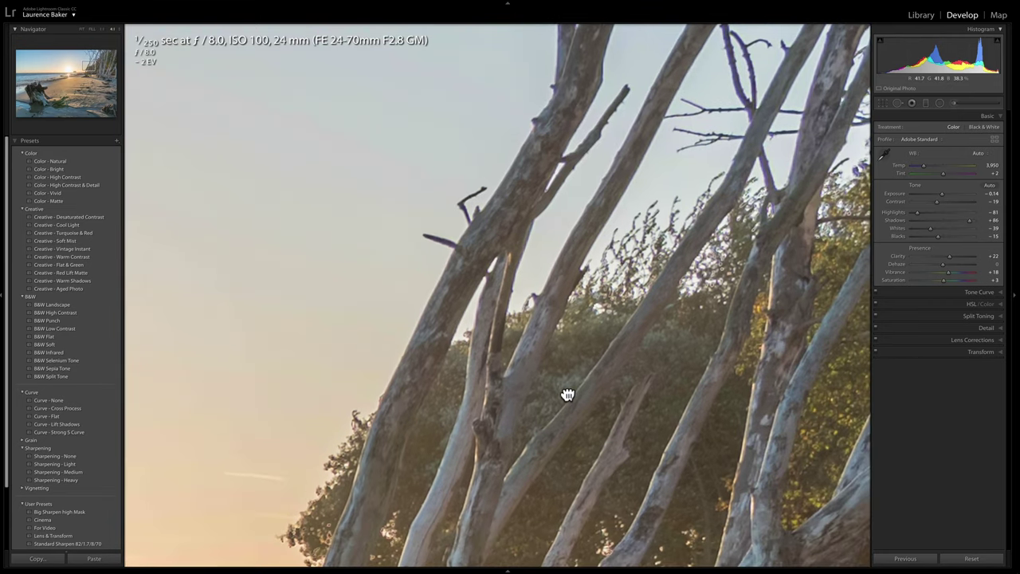
click(974, 341)
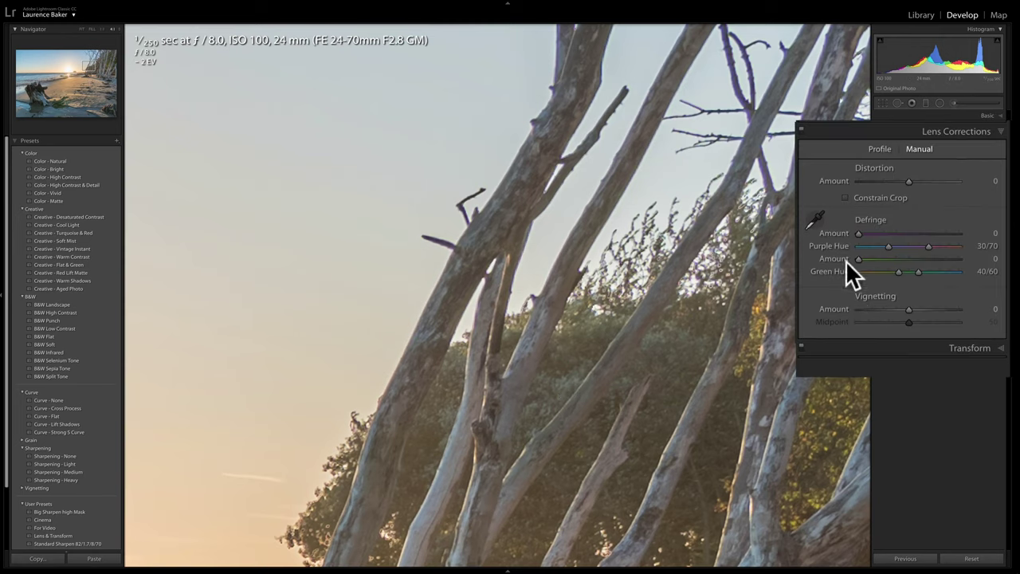
click(815, 219)
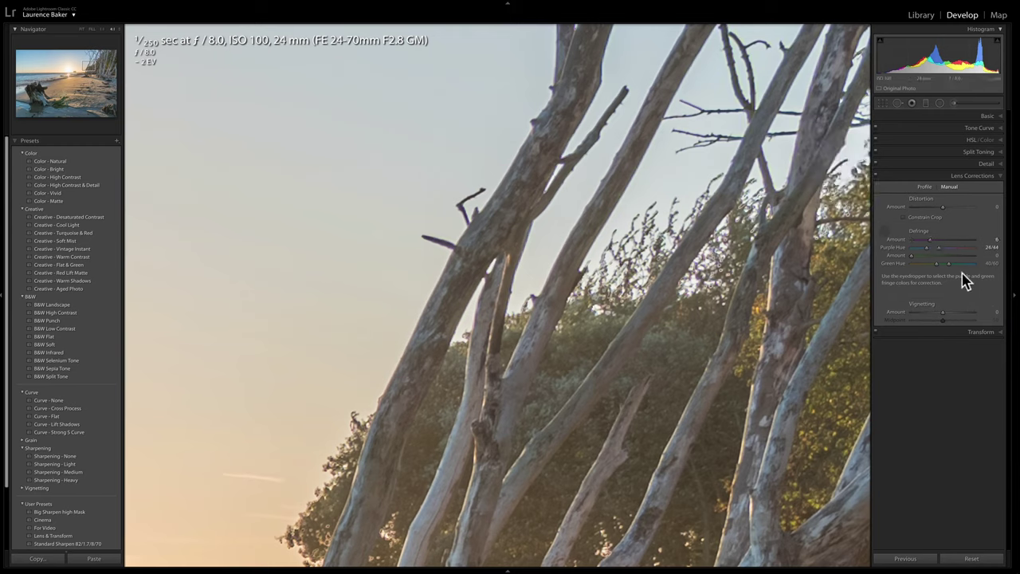
drag(930, 239, 941, 247)
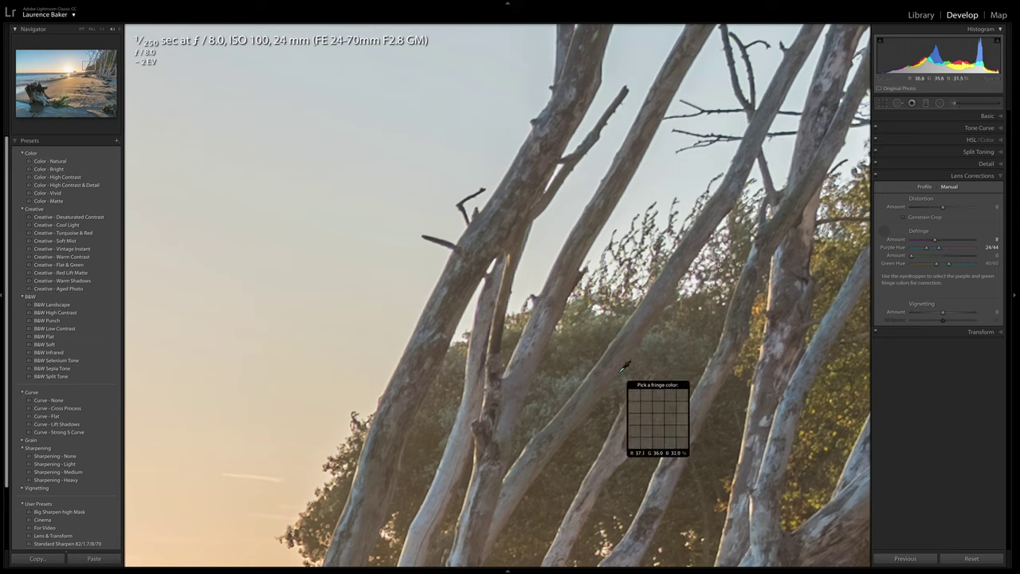
Fine-tune Clarity in the Basic panel, trying +32 and settling on +25
click(986, 118)
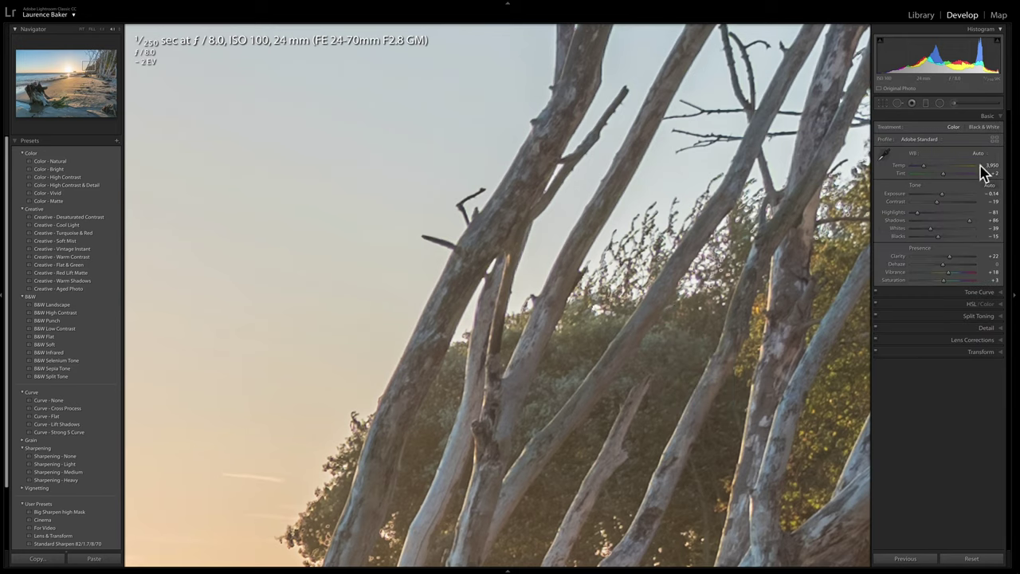
drag(950, 255, 956, 257)
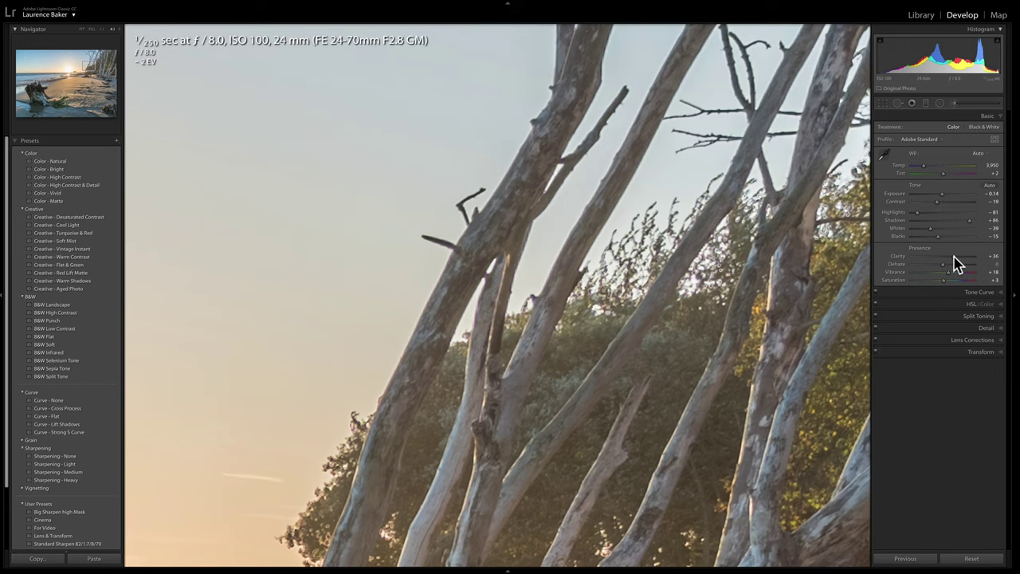
drag(955, 257, 950, 256)
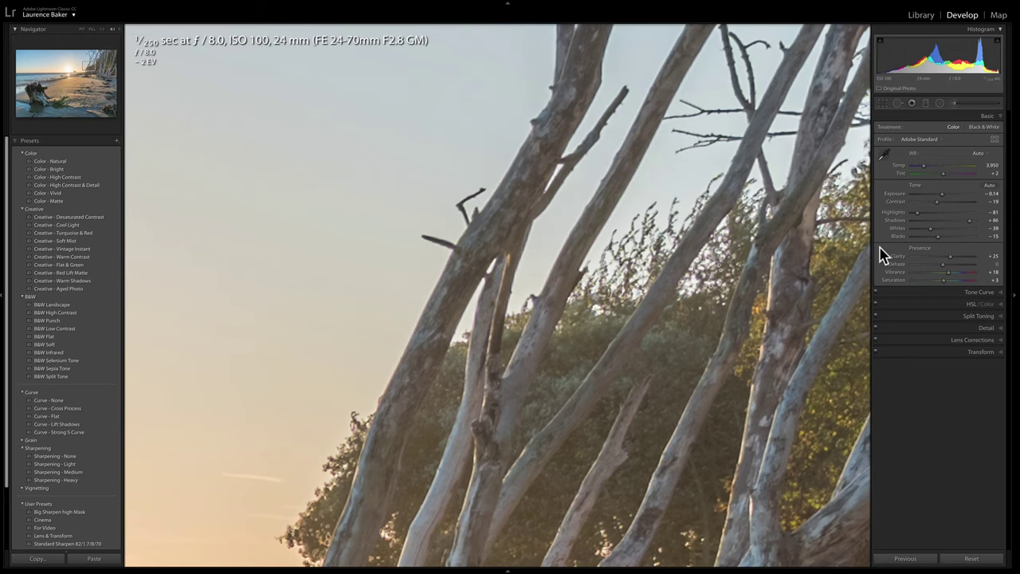
Fit the photo to the view and add Dehaze +6 with a slight vibrance boost
key(ctrl)
key(z)
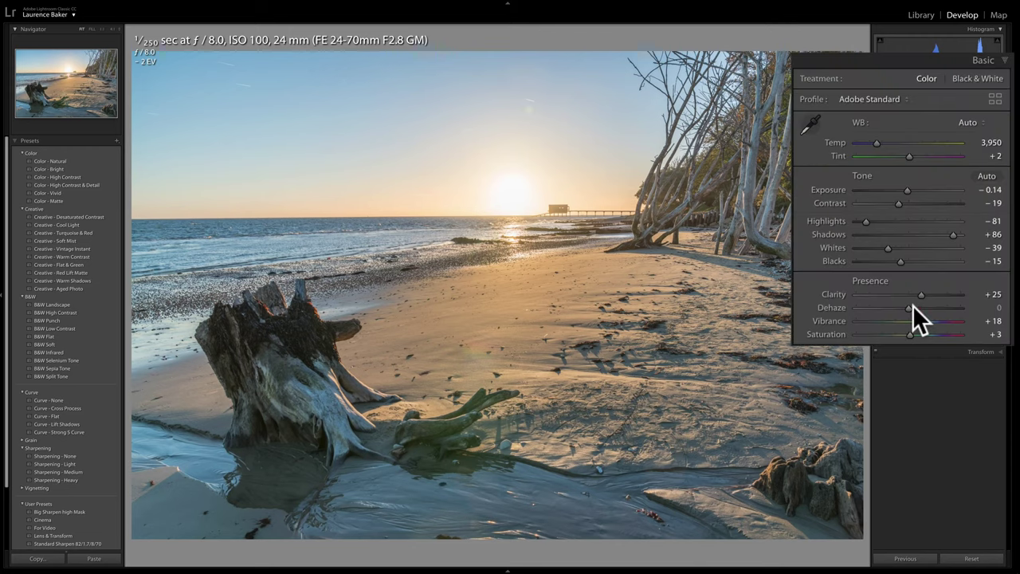
drag(946, 264, 947, 263)
drag(917, 321, 915, 333)
Bring Saturation down to +8 and nudge Vibrance down to +22
click(993, 334)
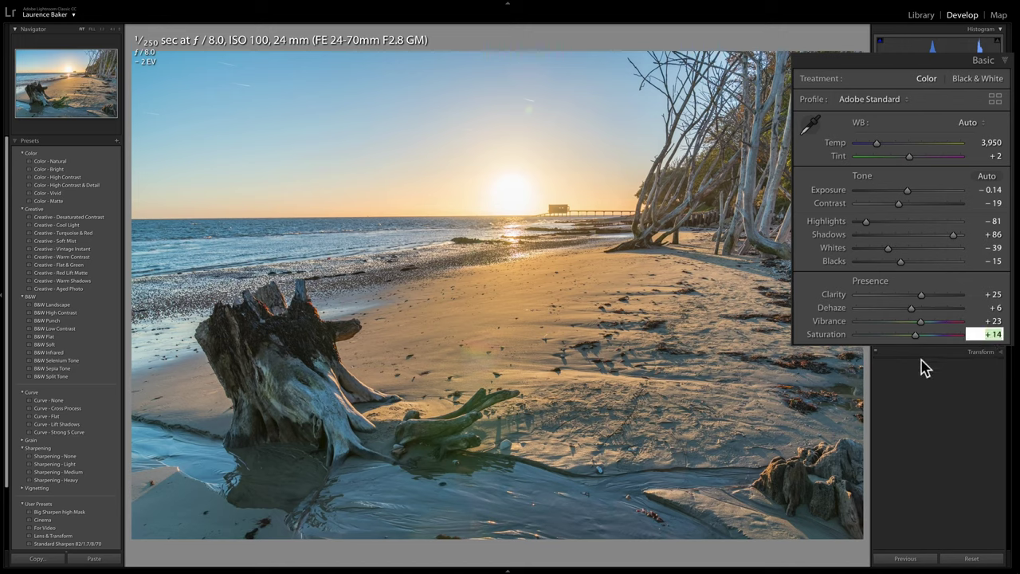
key(Down)
key(Down)
key(Down)
key(Down)
key(Down)
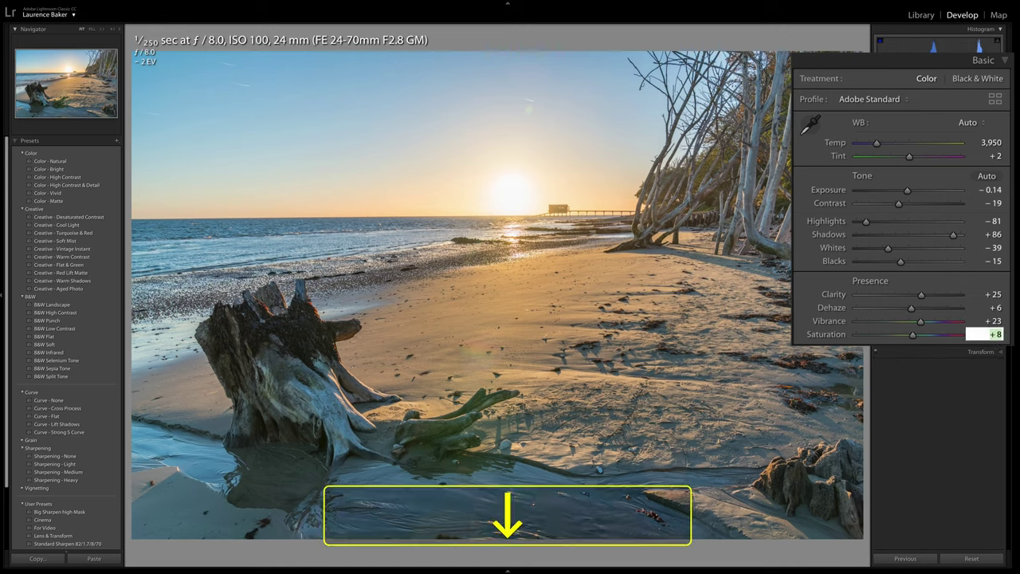
click(993, 320)
key(Down)
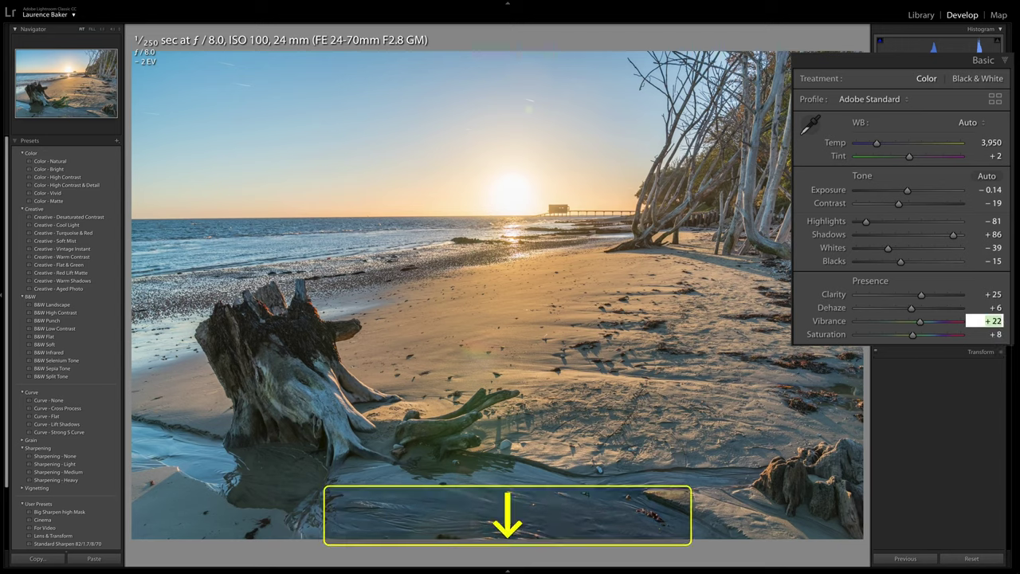
click(939, 369)
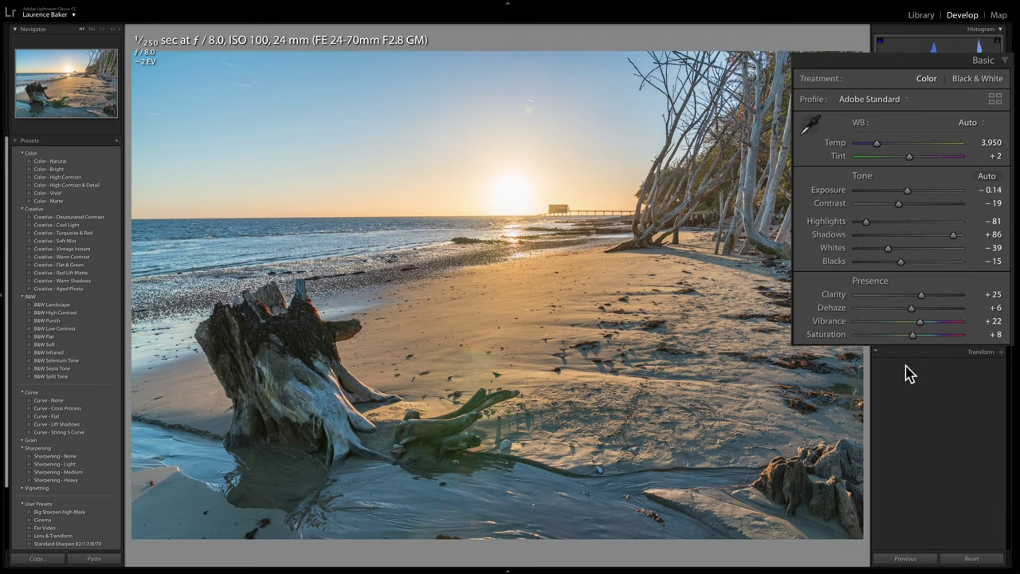
Try a much warmer temperature of 9,026, then return white balance to Auto
drag(876, 144, 949, 165)
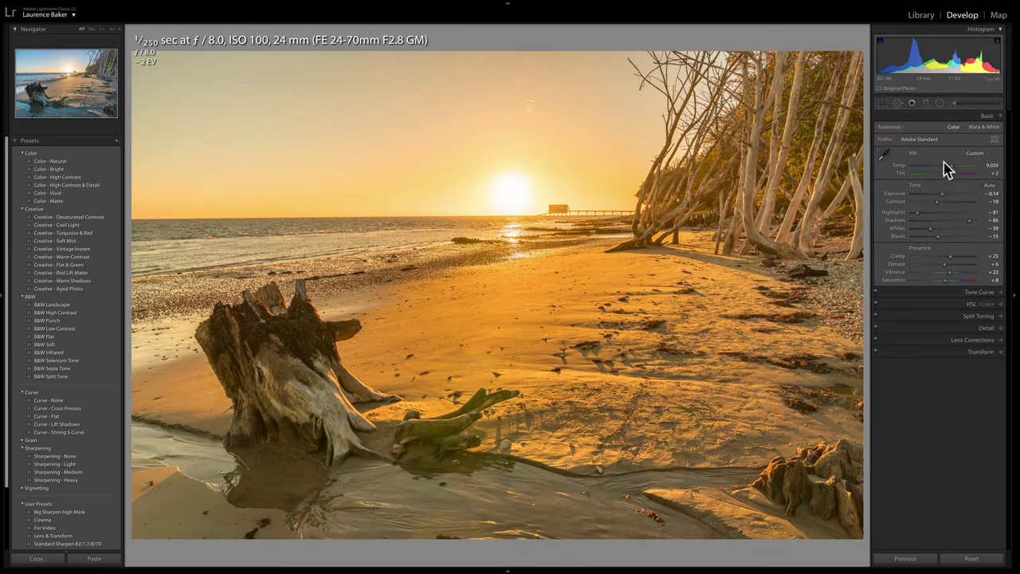
click(982, 153)
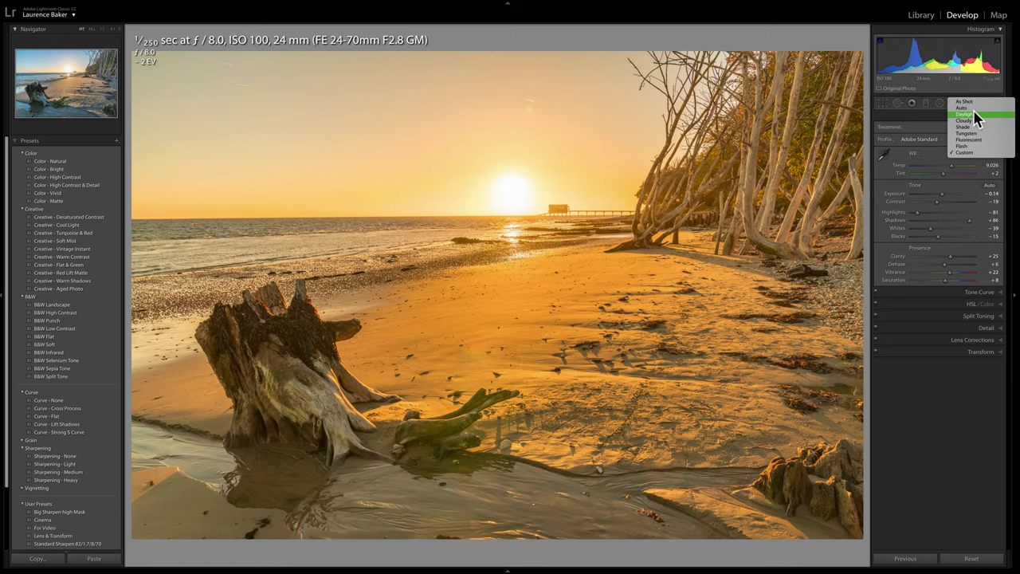
click(966, 108)
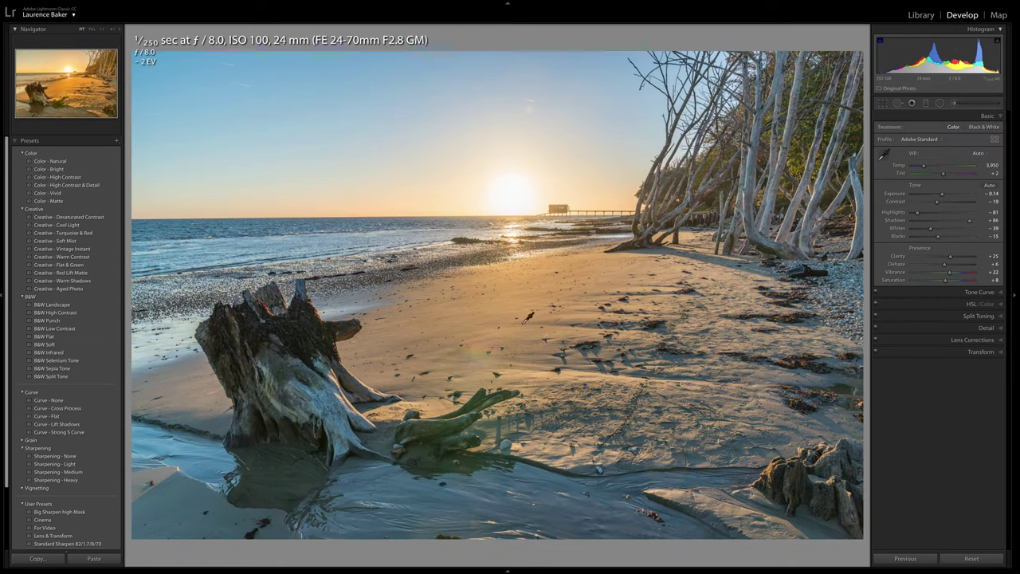
Draw a level graduated filter from the sky to the horizon and set its Temp to 7
key(m)
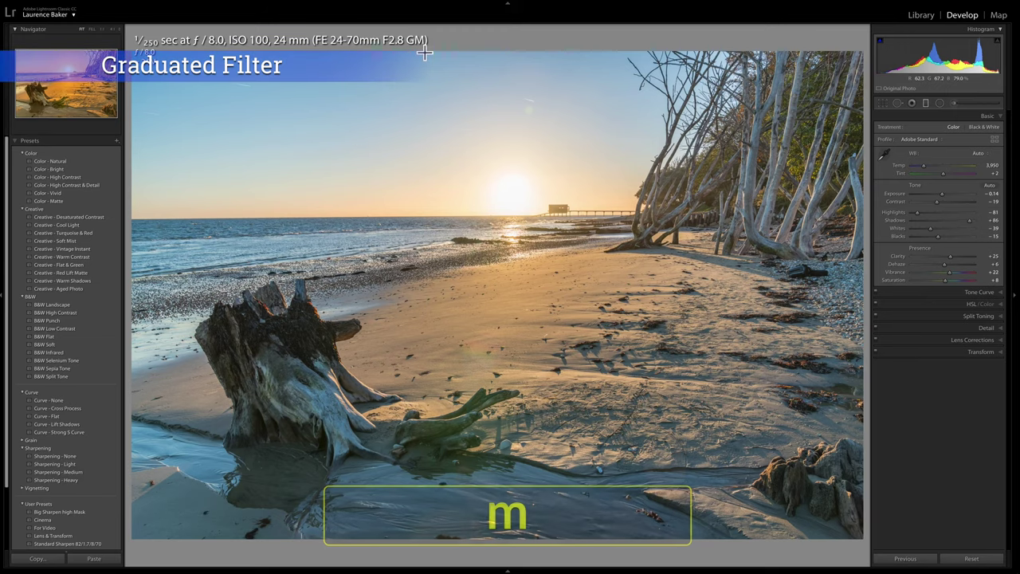
key(shift)
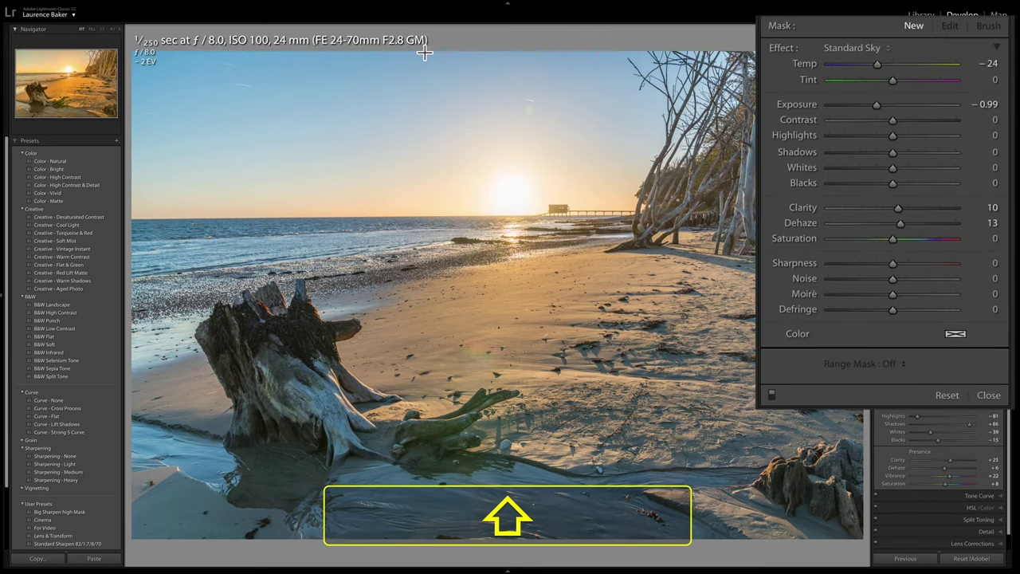
drag(448, 262, 452, 351)
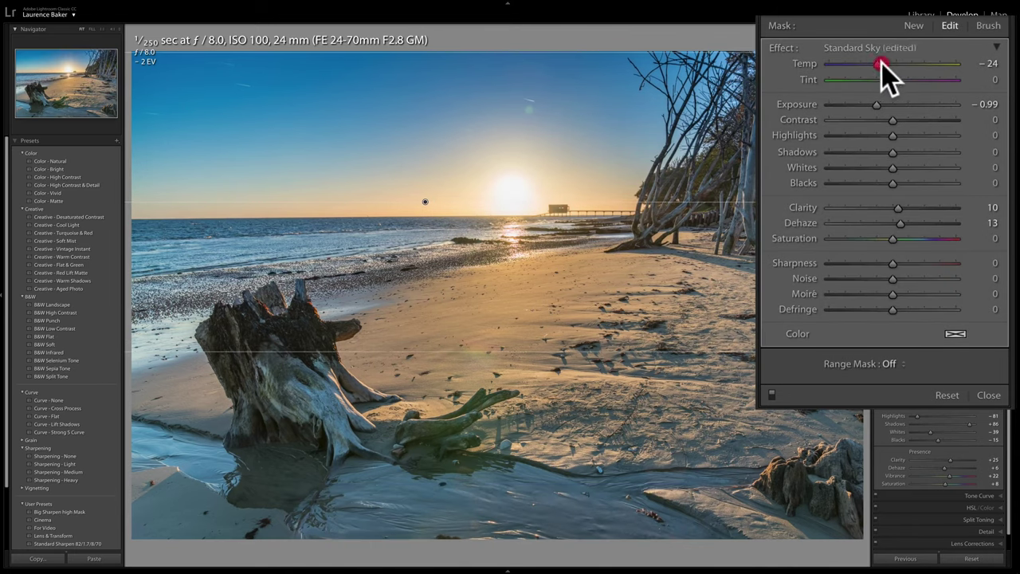
drag(881, 62, 896, 65)
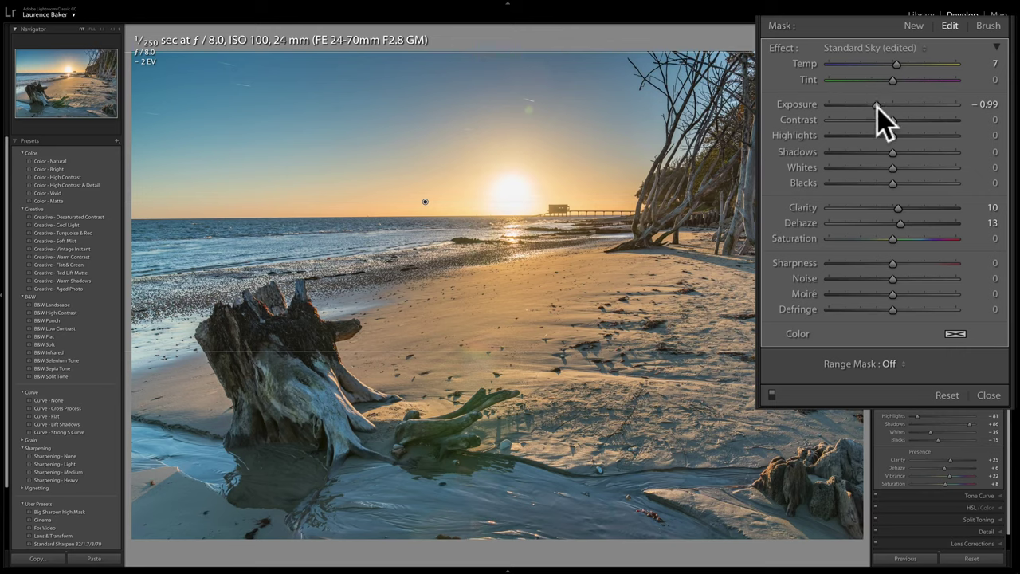
Experiment with the sky filter's exposure, then set it to −0.40
drag(878, 108, 876, 108)
drag(877, 102, 882, 111)
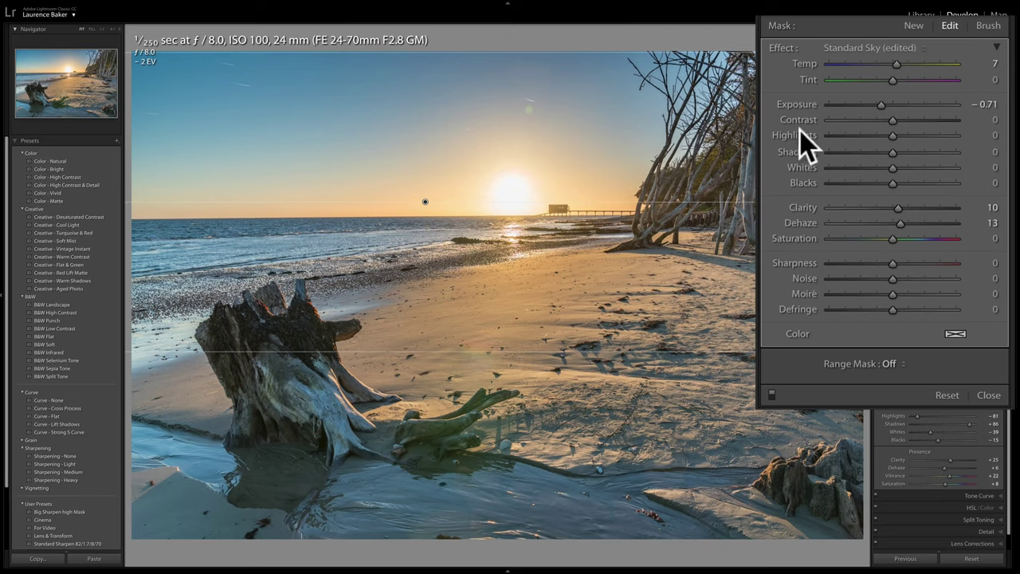
drag(869, 102, 822, 106)
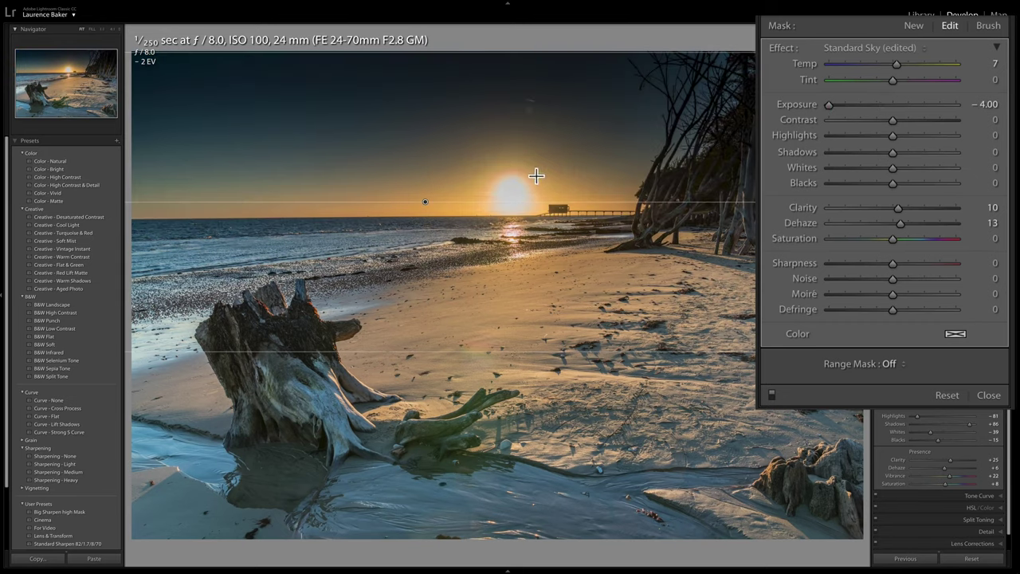
drag(829, 105, 888, 105)
double_click(785, 106)
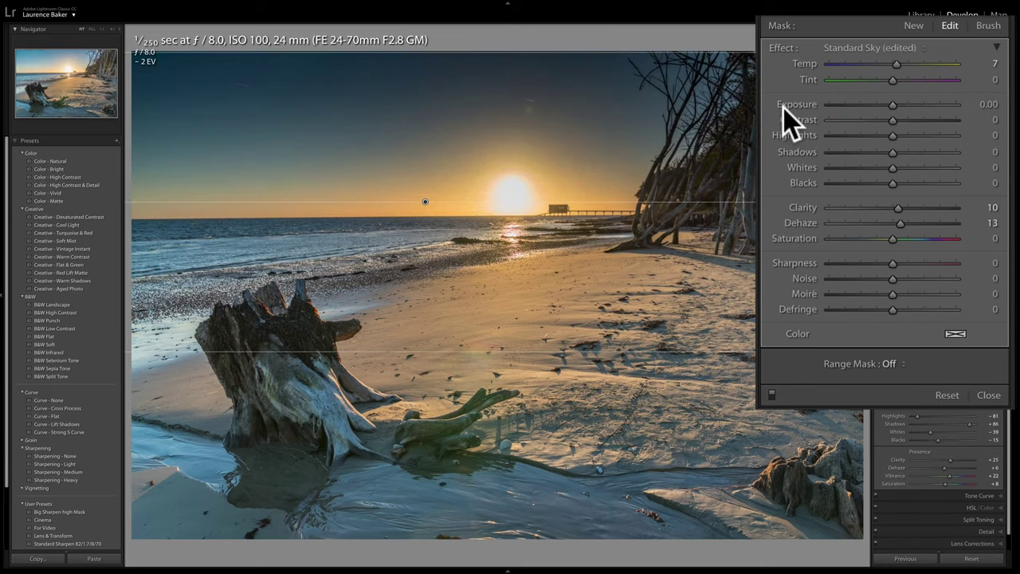
click(986, 104)
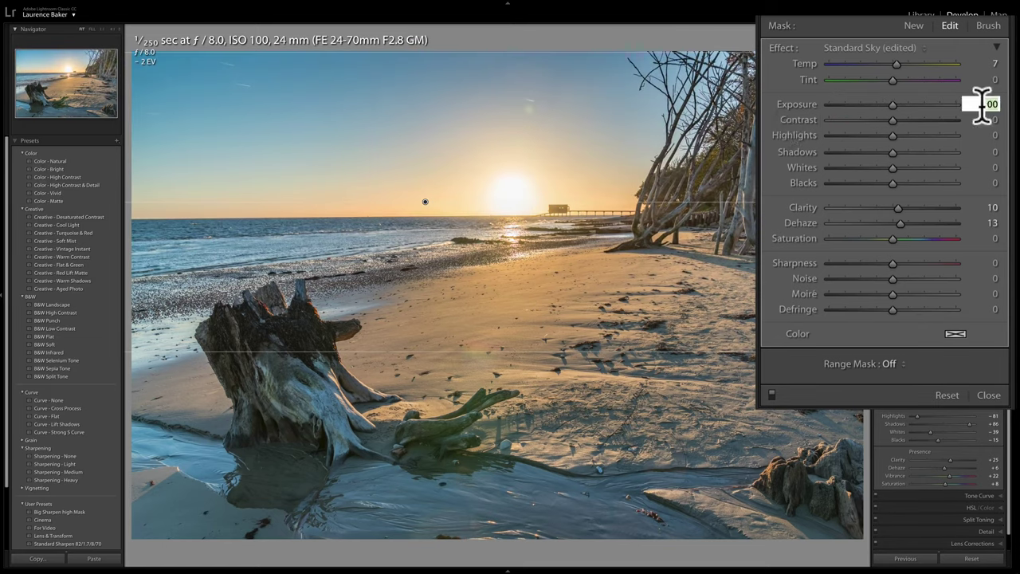
text(-0.3)
key(Return)
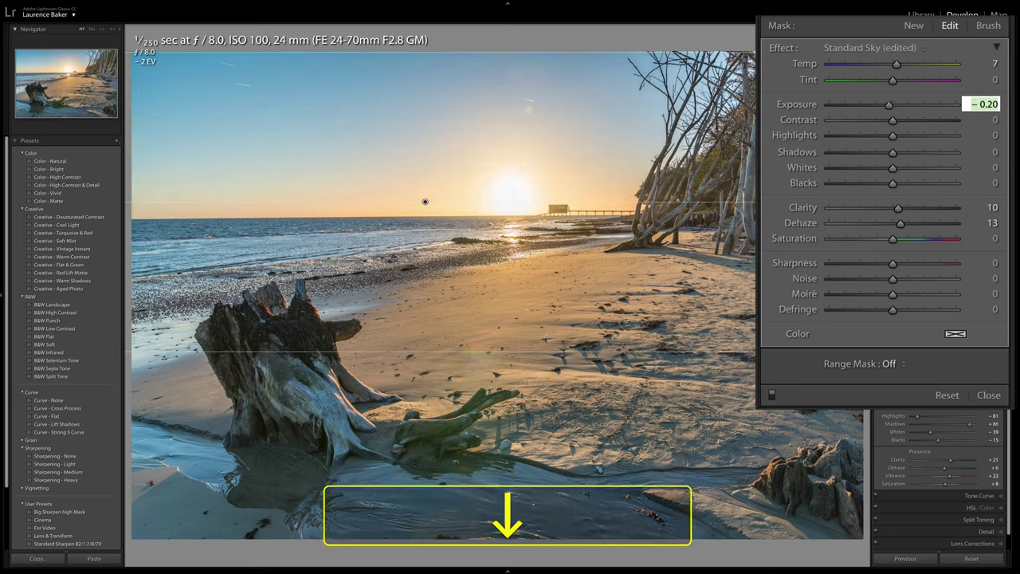
key(Down)
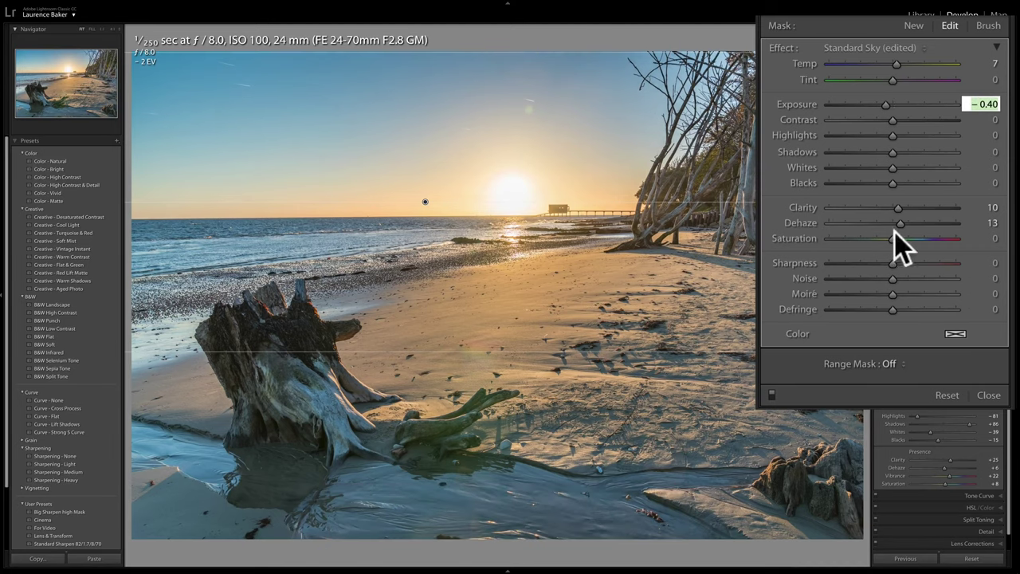
Set the filter's Highlights to −3, Clarity to 0 and Dehaze to 6
click(986, 135)
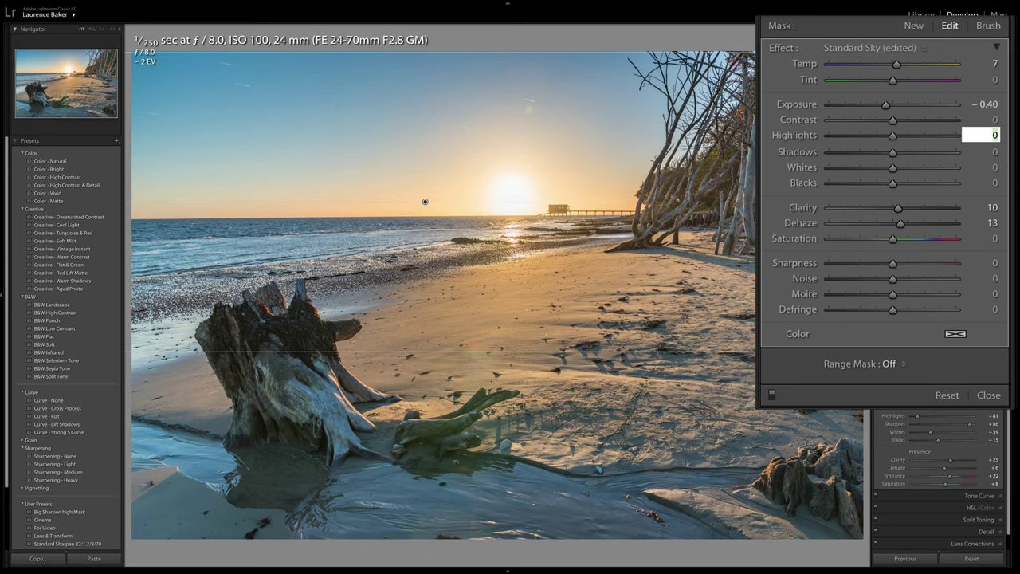
key(Down)
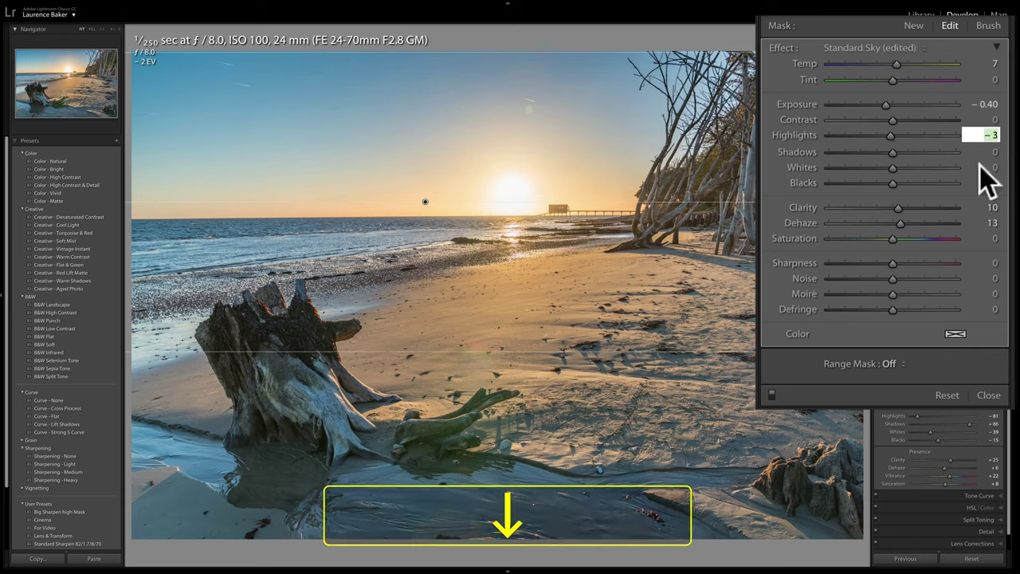
key(Return)
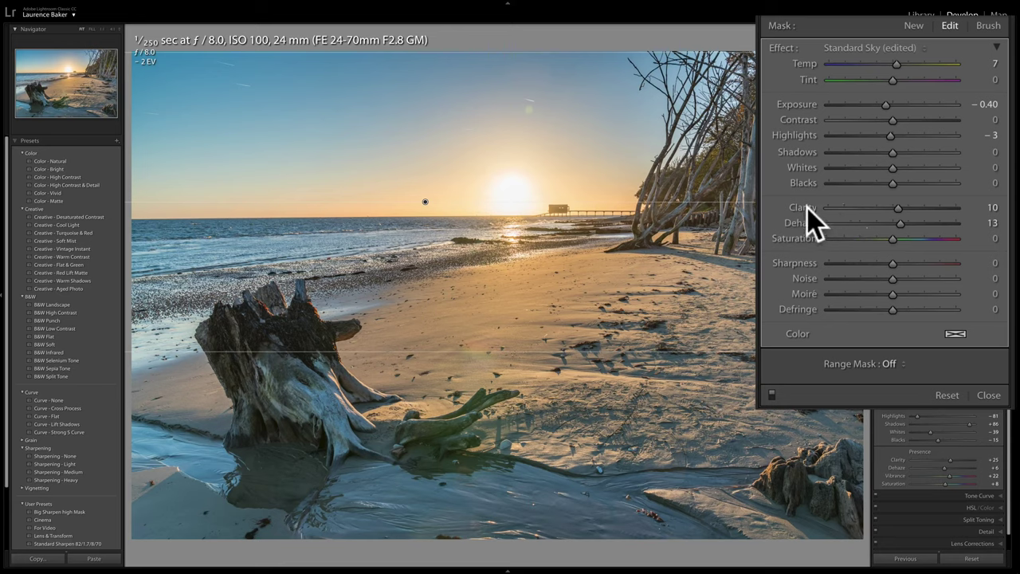
double_click(803, 207)
click(992, 222)
text(10)
key(Return)
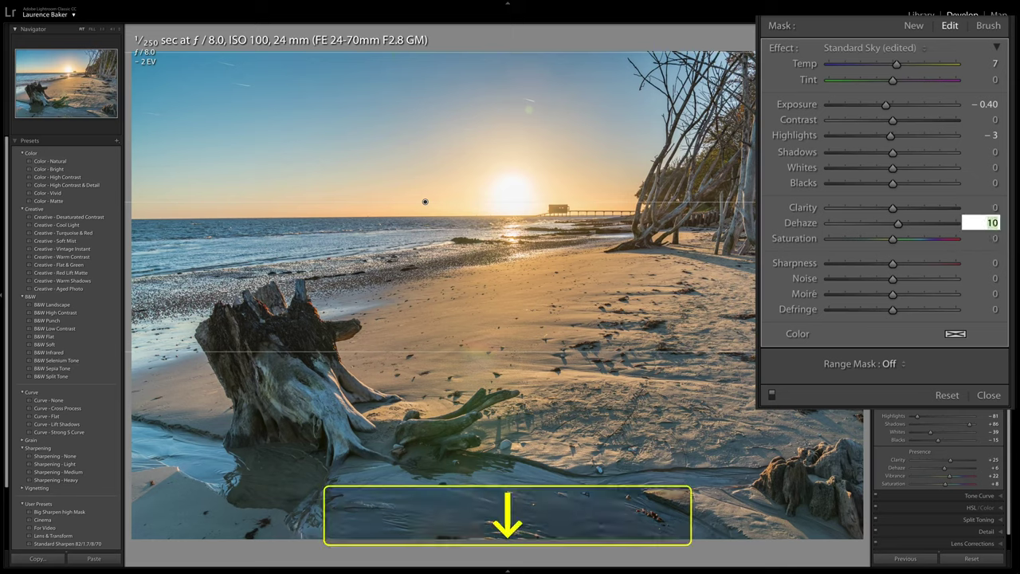
text(8)
key(Return)
text(6)
key(Return)
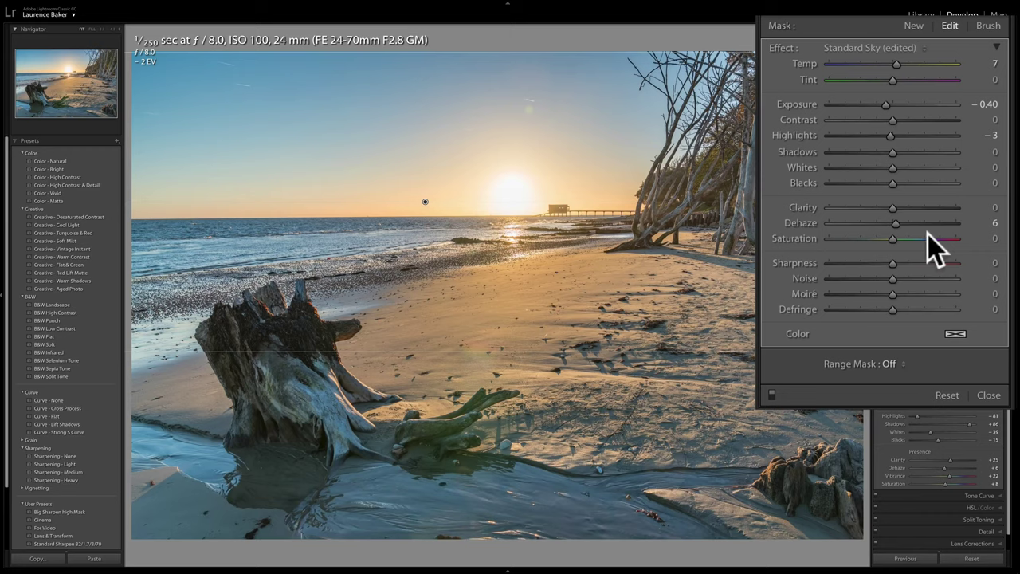
Set the filter's Saturation to 4 and add light noise reduction and defringing
click(992, 239)
text(2)
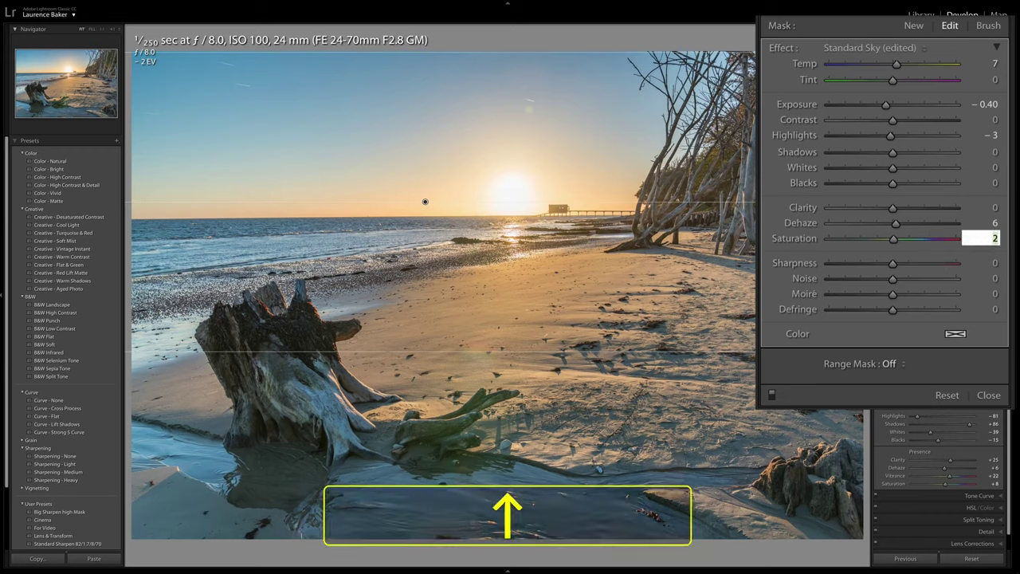
key(Up)
key(Up)
key(Return)
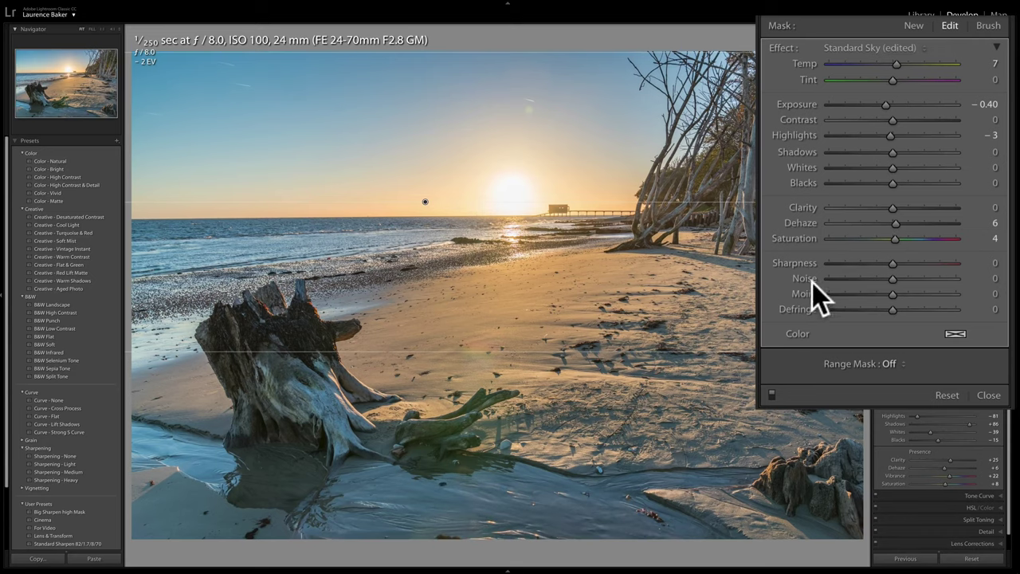
drag(895, 279, 897, 295)
drag(895, 307, 896, 307)
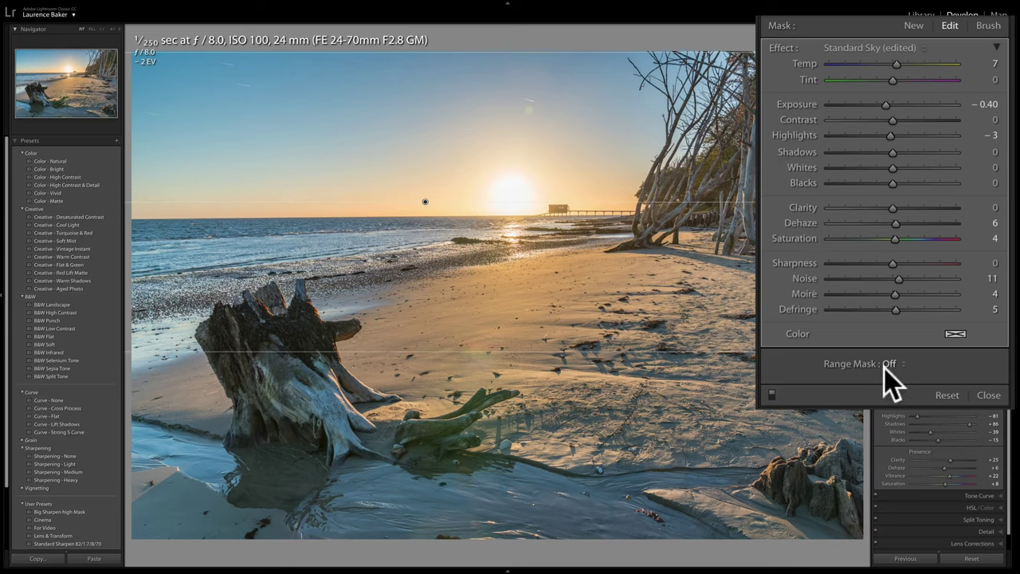
Add a Luminance range mask to the sky filter with Range 59/100
click(944, 291)
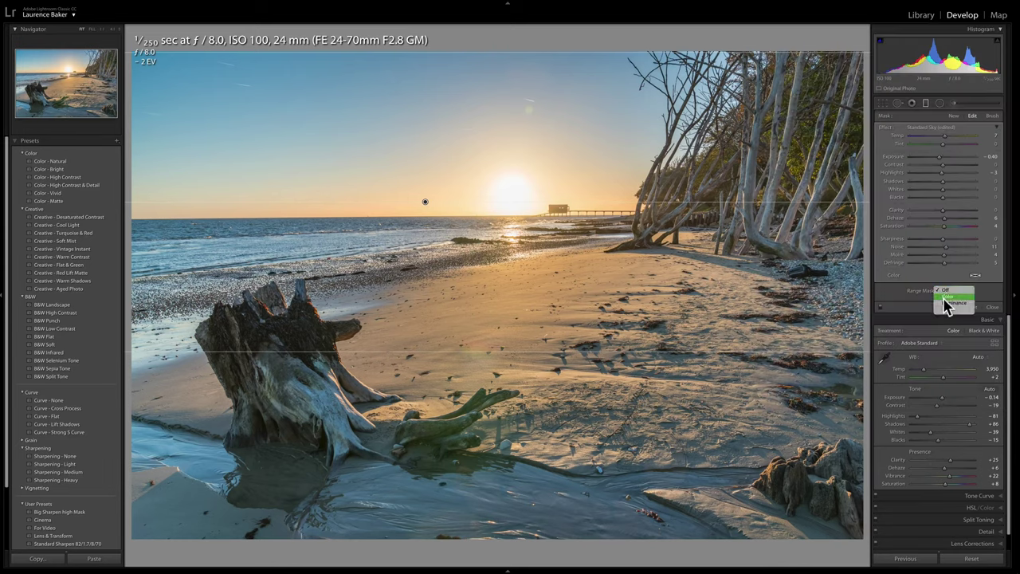
click(948, 304)
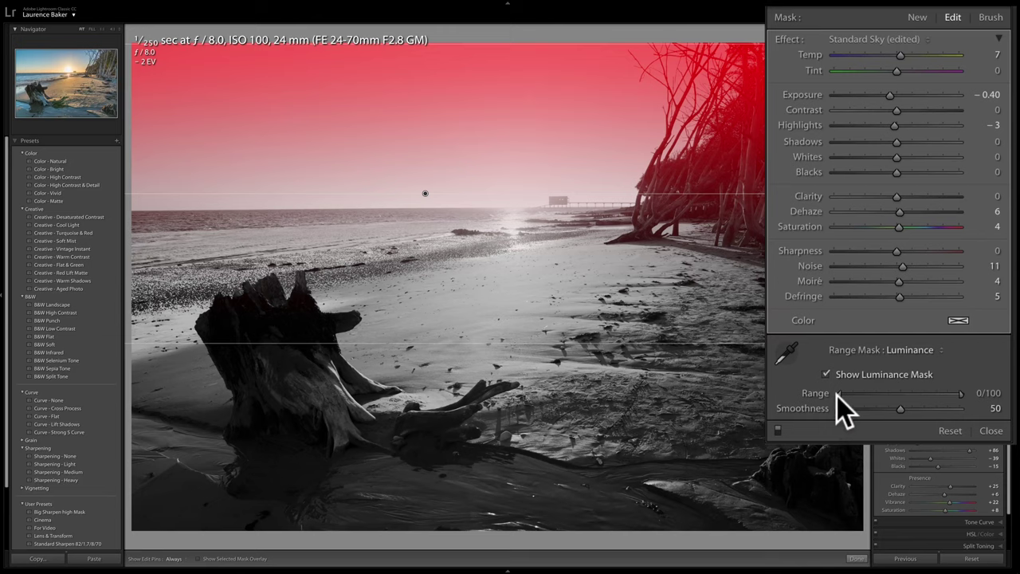
drag(838, 395, 908, 393)
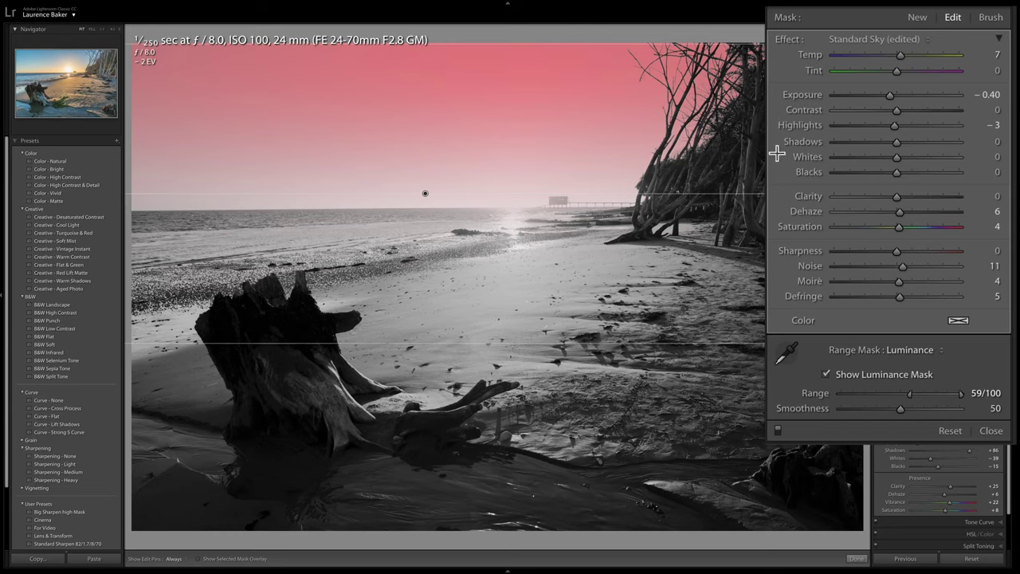
Zoom in on the trees, hide the luminance mask overlay, and raise Defringe to 22
key(space)
click(662, 153)
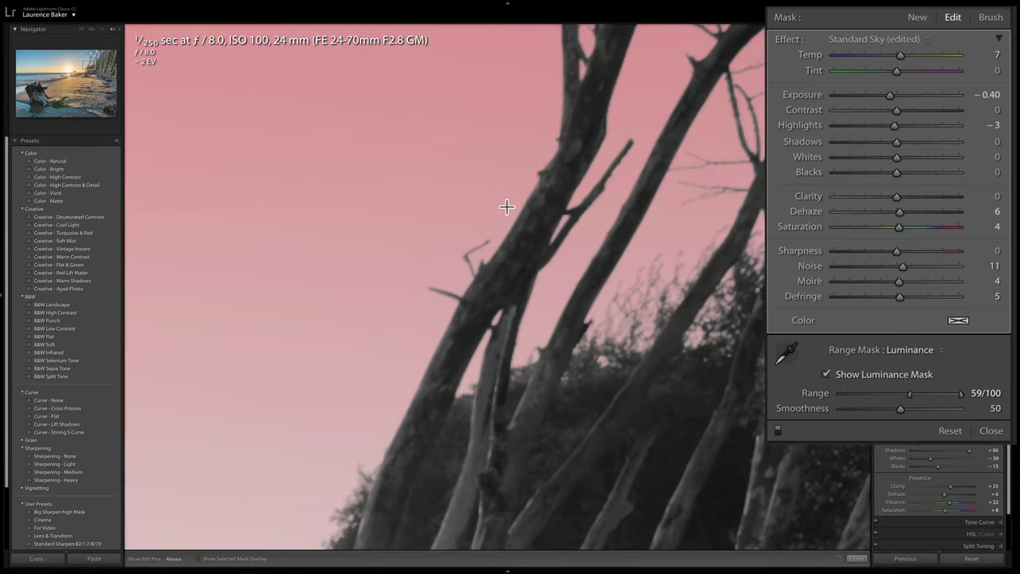
click(826, 374)
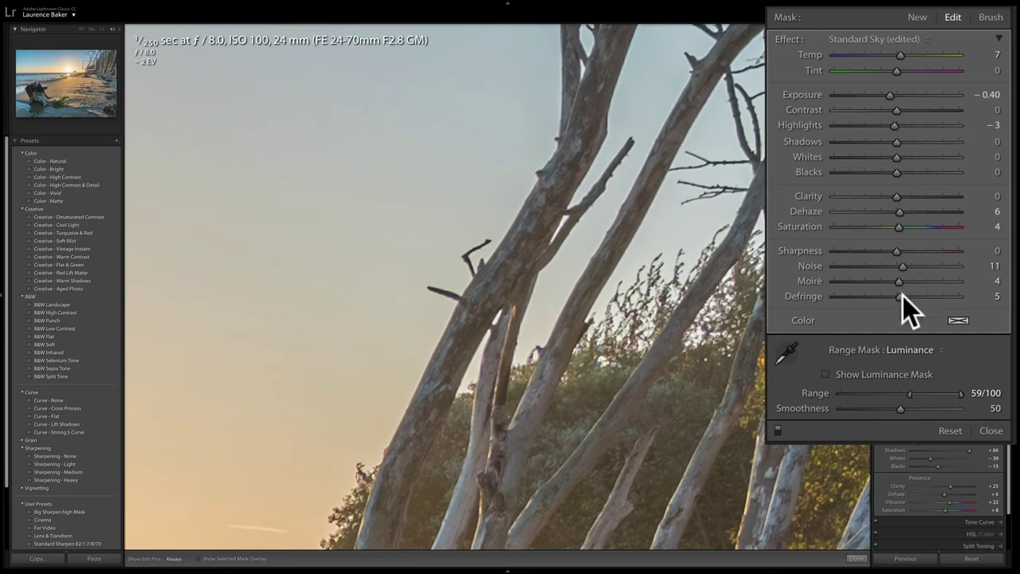
drag(902, 296, 911, 299)
Close the filter, open the Detail panel, and zoom into the driftwood trees with side panels hidden
click(992, 430)
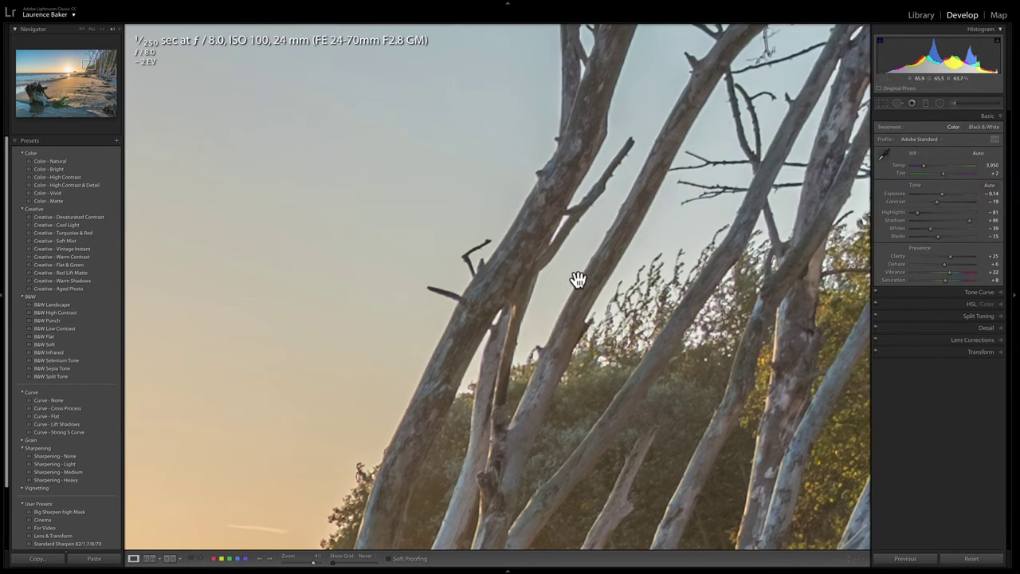
key(z)
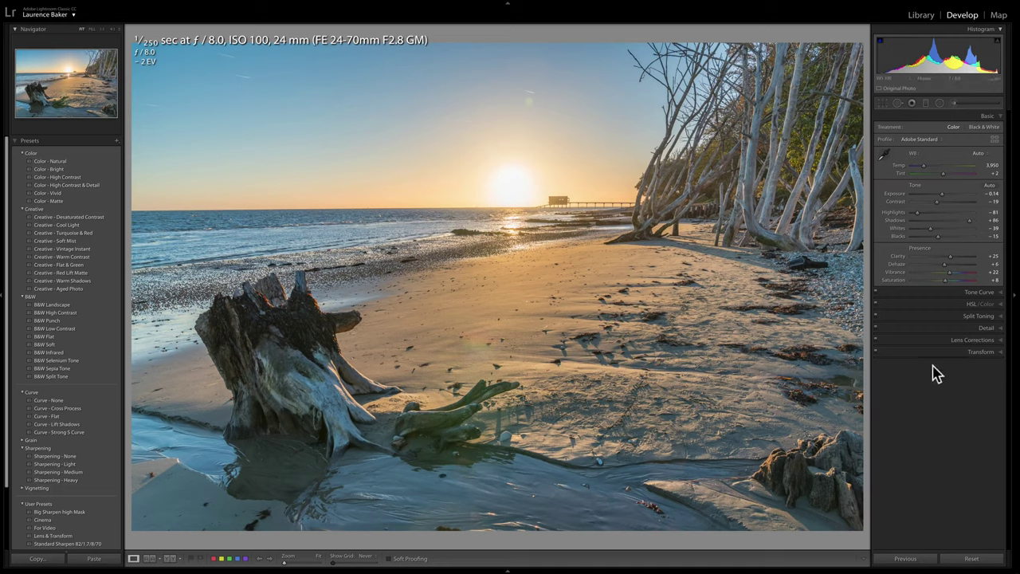
key(super+5)
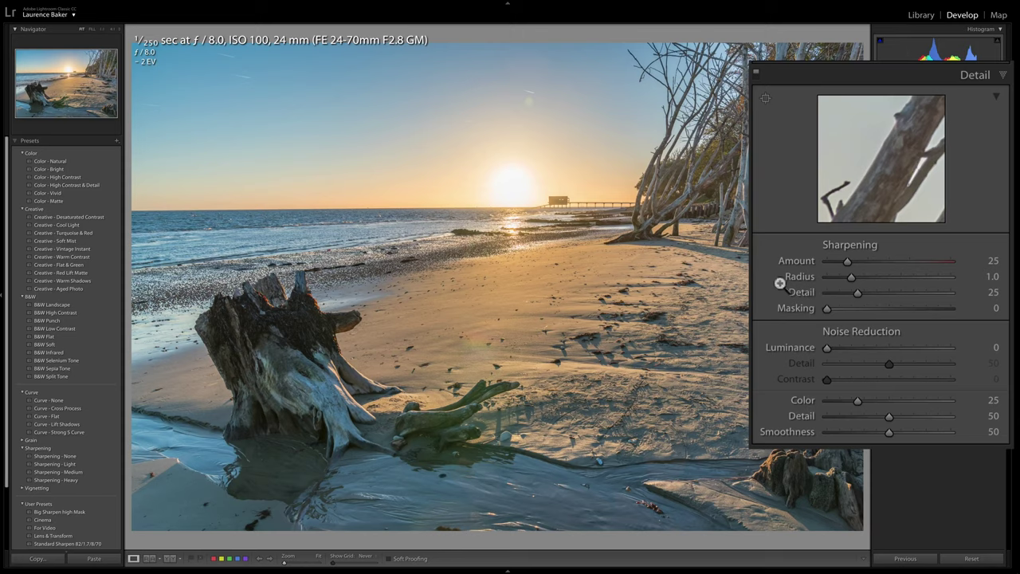
click(652, 163)
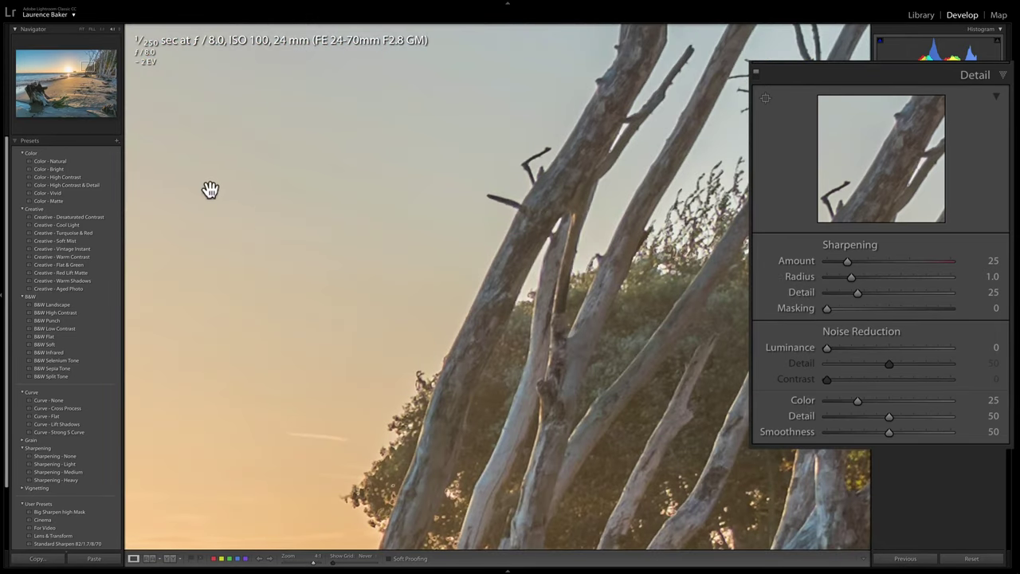
key(F7)
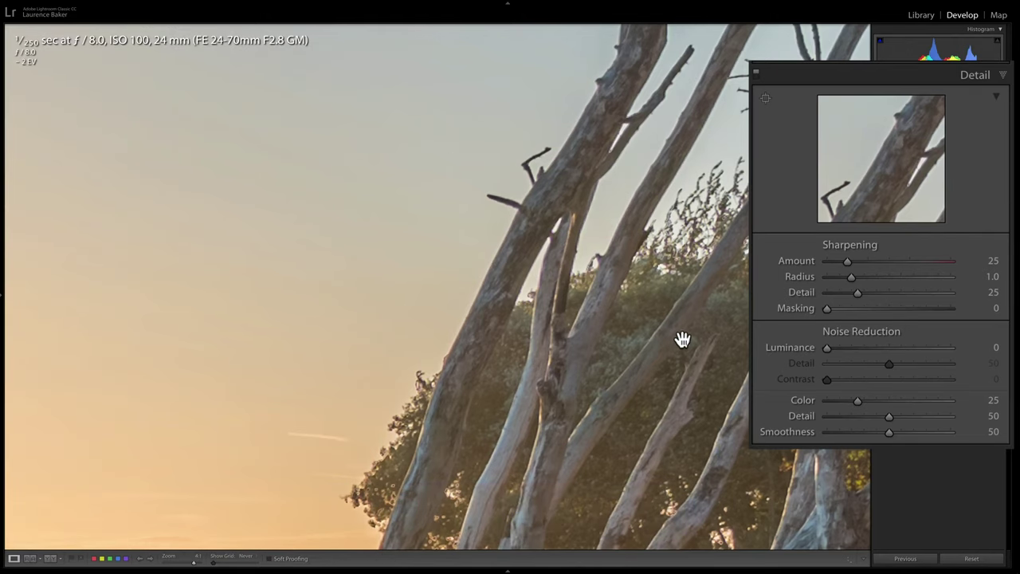
Set sharpening Radius 1.4, Amount 68 and Detail 22, checking each in the Alt greyscale preview
key(alt)
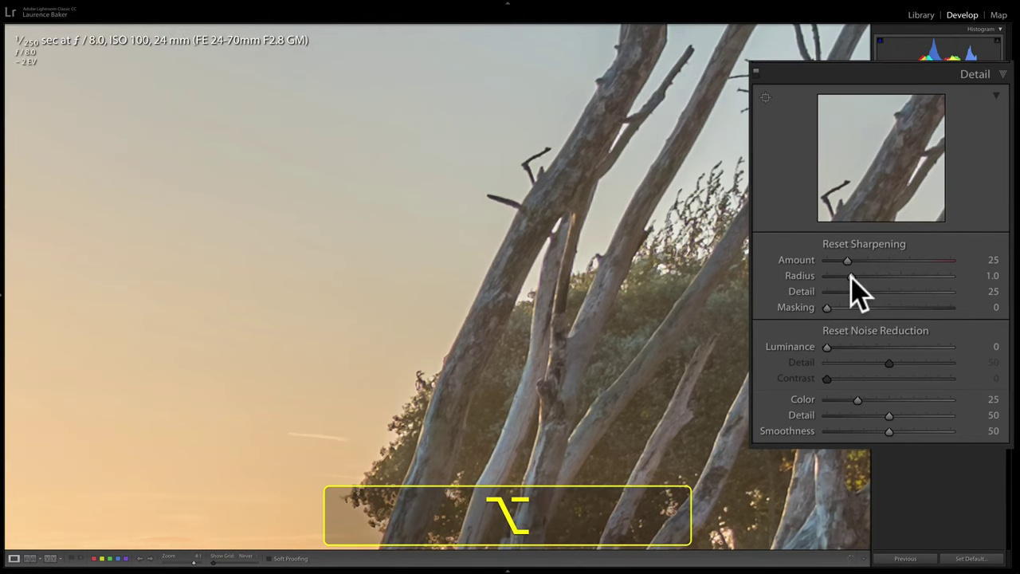
drag(852, 277, 873, 279)
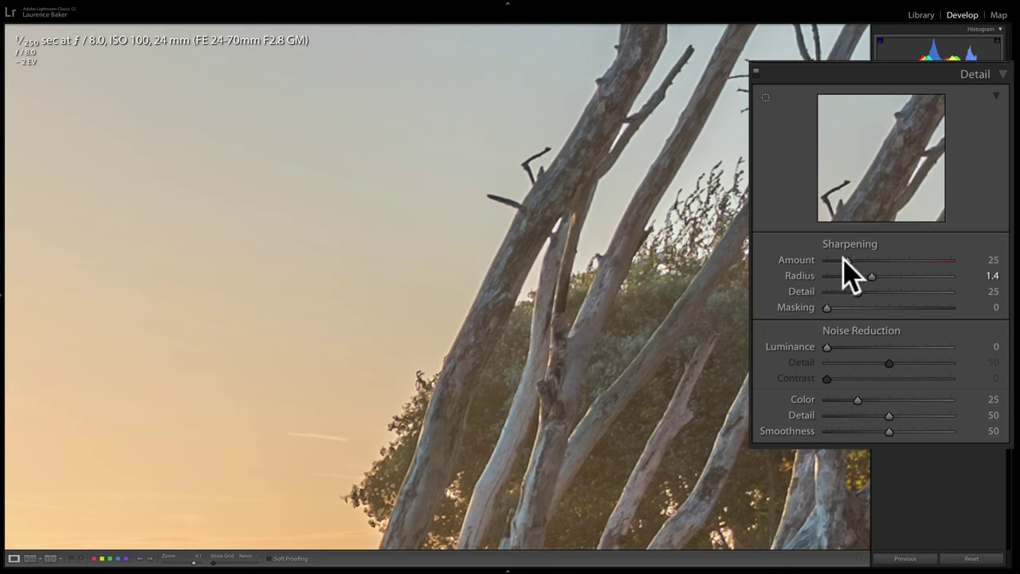
key(alt)
drag(848, 262, 883, 262)
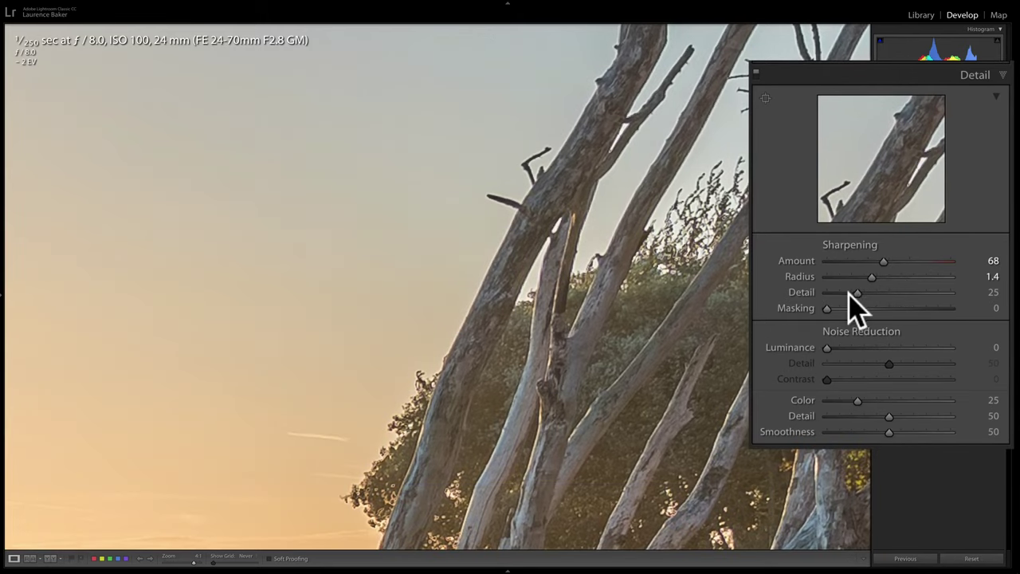
key(alt)
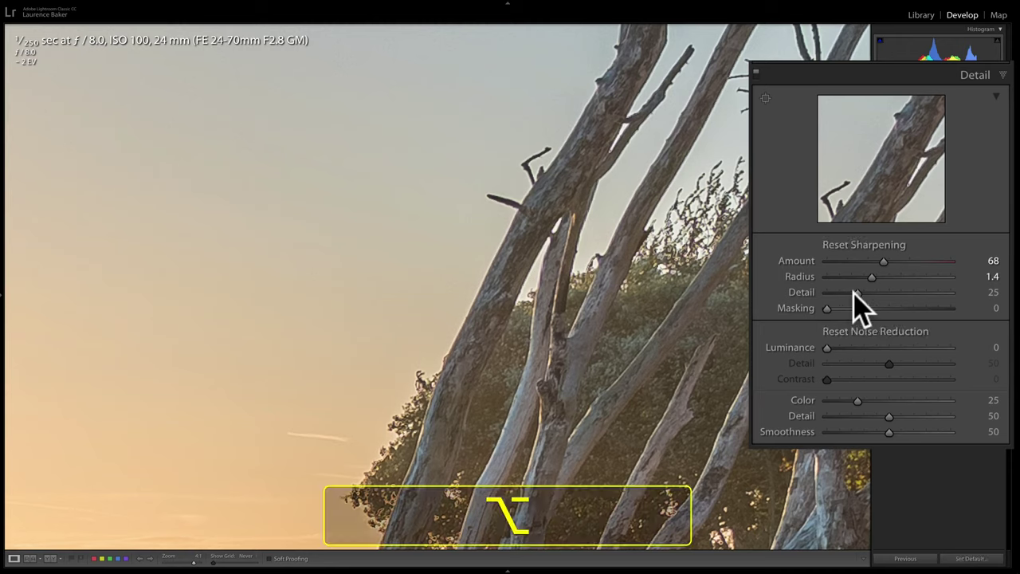
alt+click(855, 293)
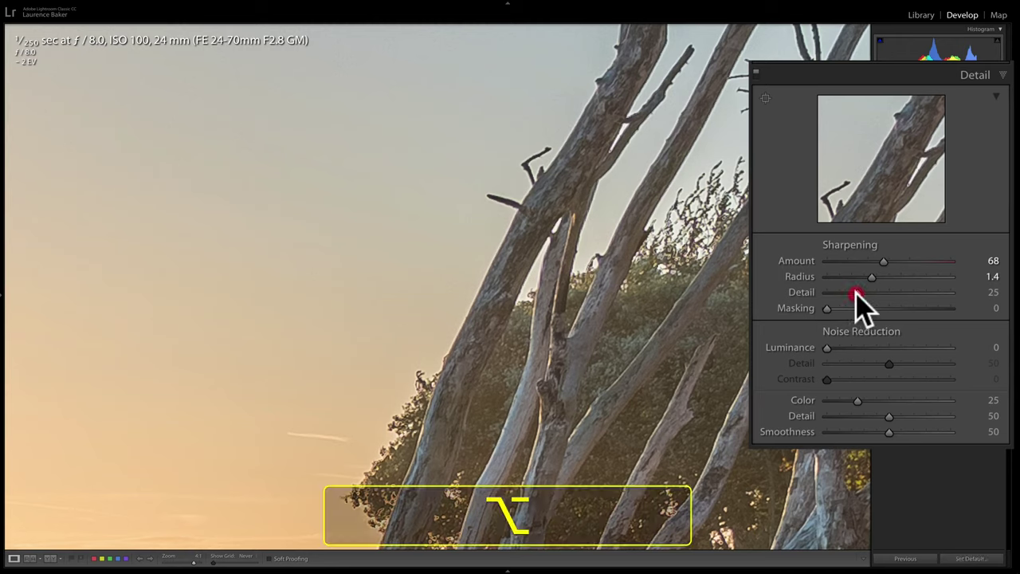
mouse_move(855, 293)
mouse_down()
mouse_move(878, 293)
mouse_move(854, 293)
mouse_up()
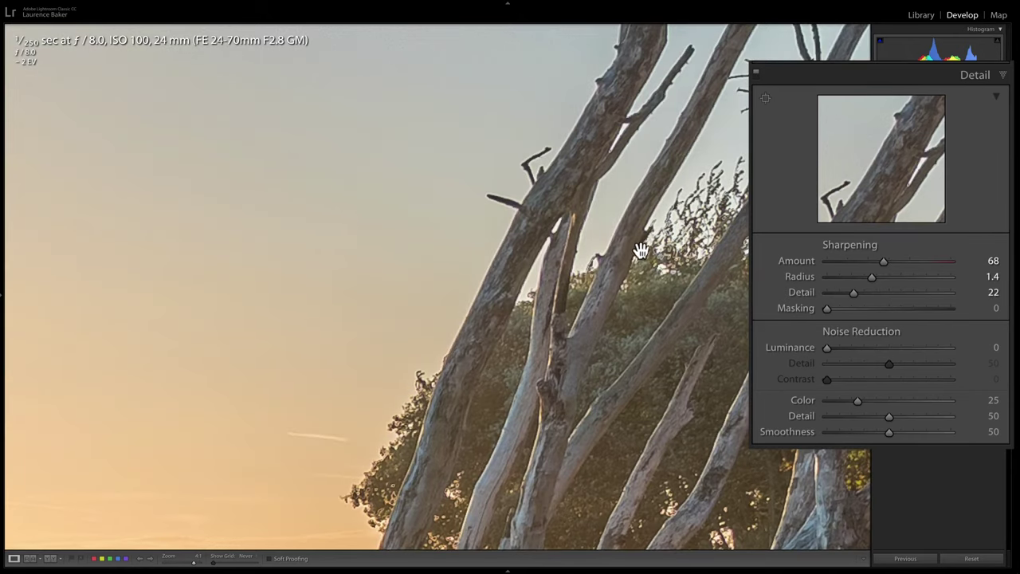
Fit the photo and raise sharpening Masking to 72 while watching the Alt mask preview
key(z)
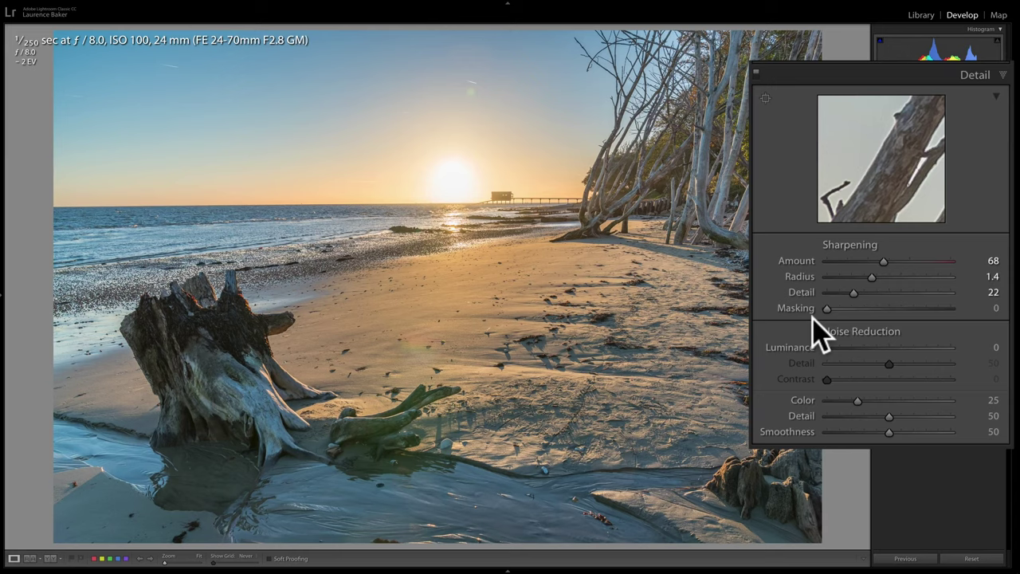
key(alt)
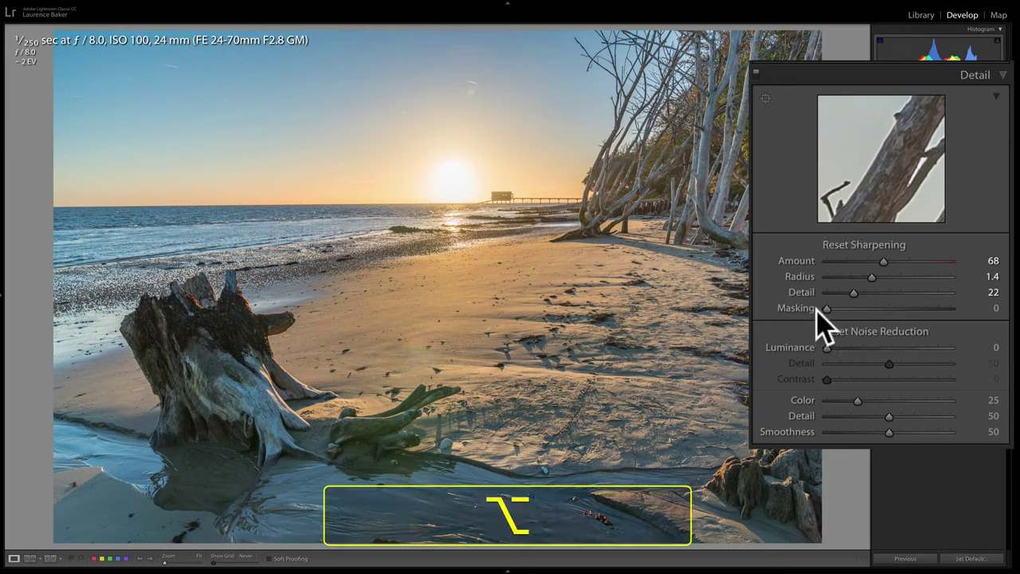
drag(827, 311, 859, 311)
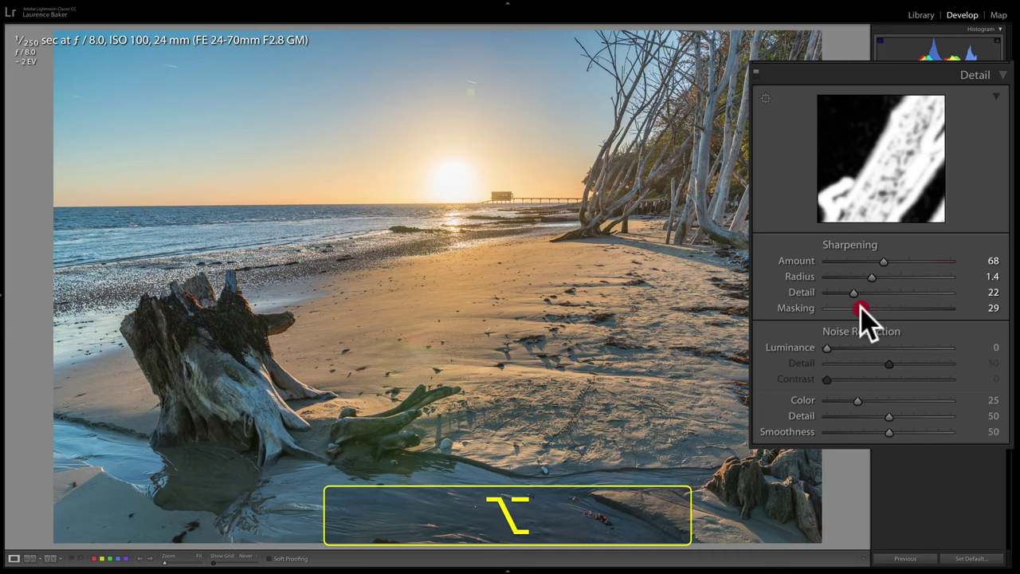
drag(861, 309, 923, 310)
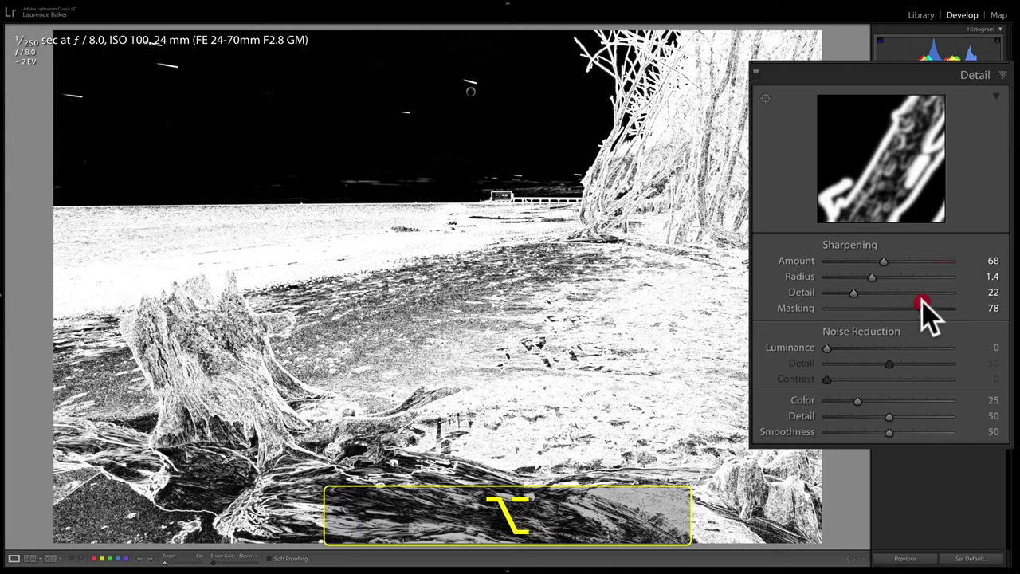
mouse_move(922, 304)
mouse_down()
mouse_move(931, 305)
mouse_move(914, 304)
mouse_up()
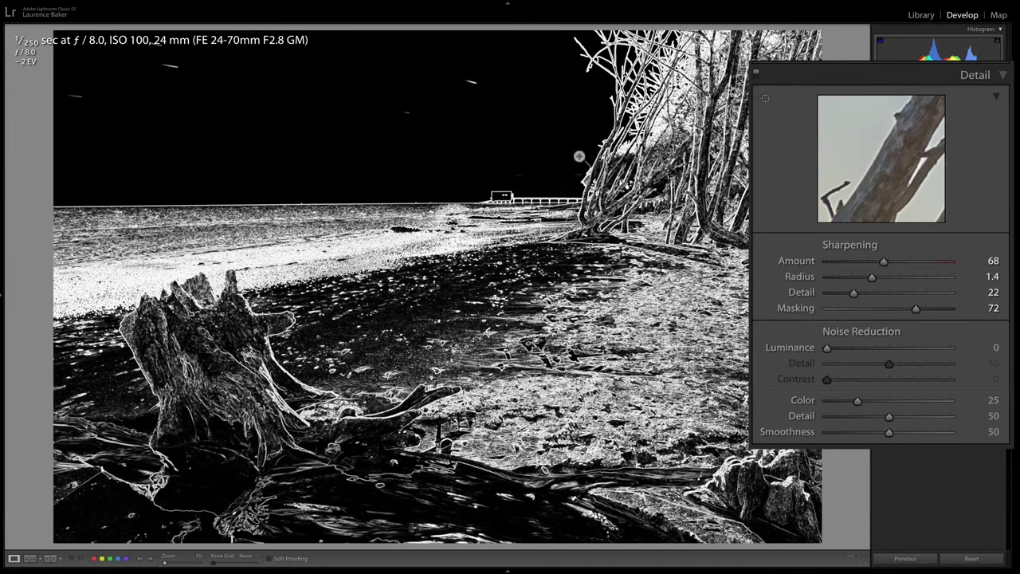
Zoom onto the tree branches, set Luminance noise reduction to 15 and lower sharpening Amount to 73
click(598, 153)
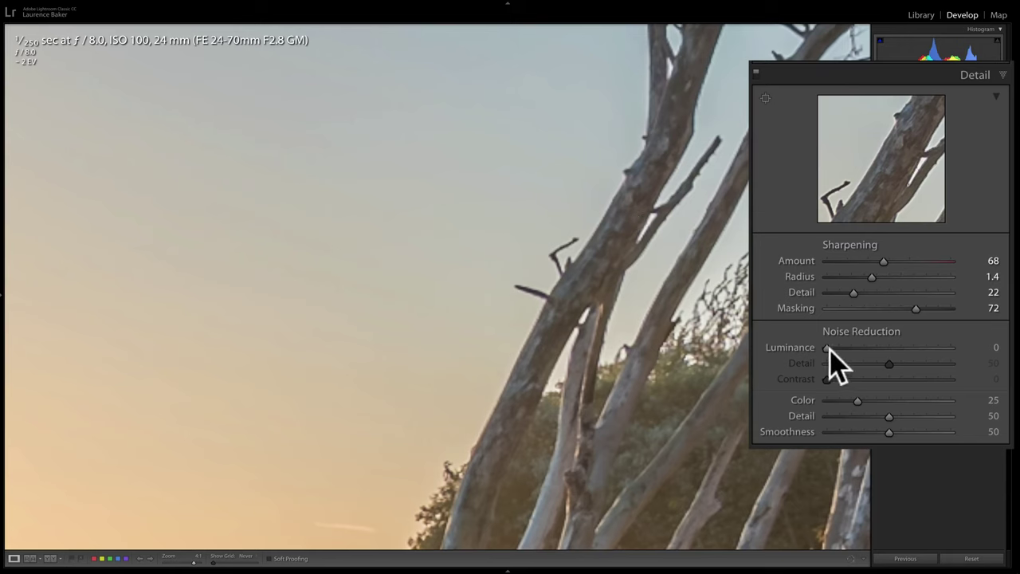
drag(830, 351, 845, 351)
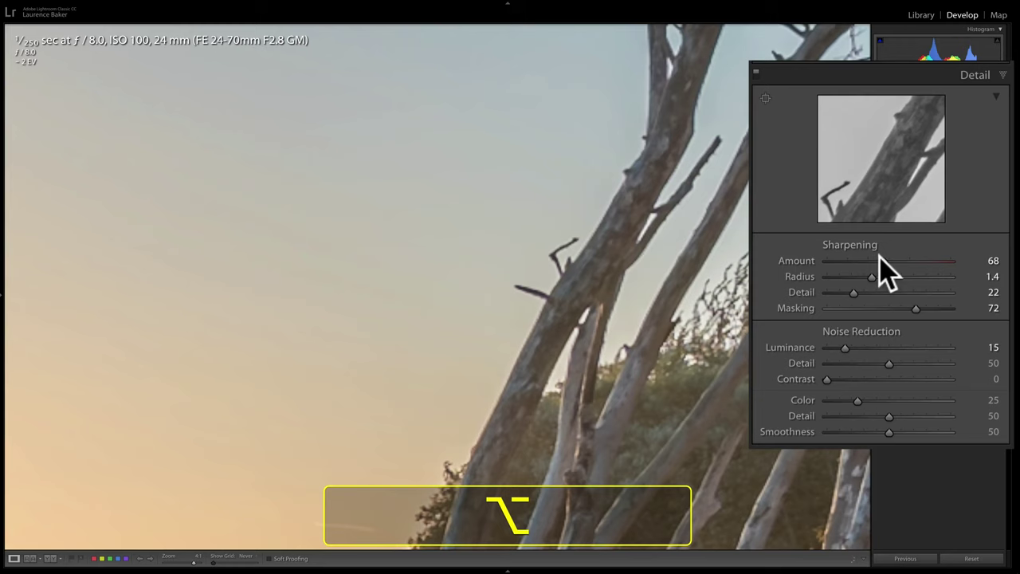
drag(883, 261, 895, 266)
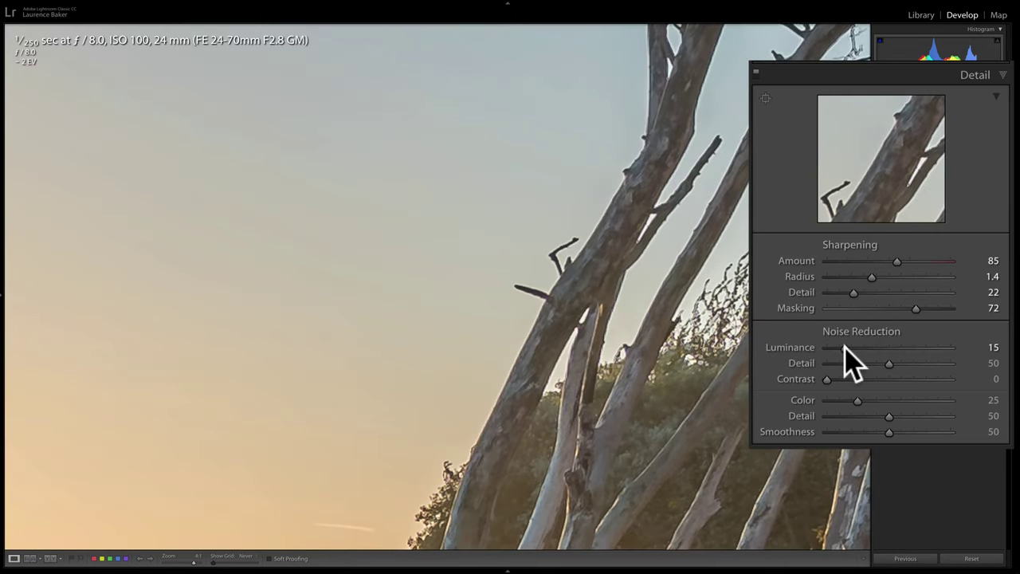
drag(896, 262, 886, 262)
Fit the photo, then zoom 1:1 on the rucksack and the tree stump to inspect them
key(z)
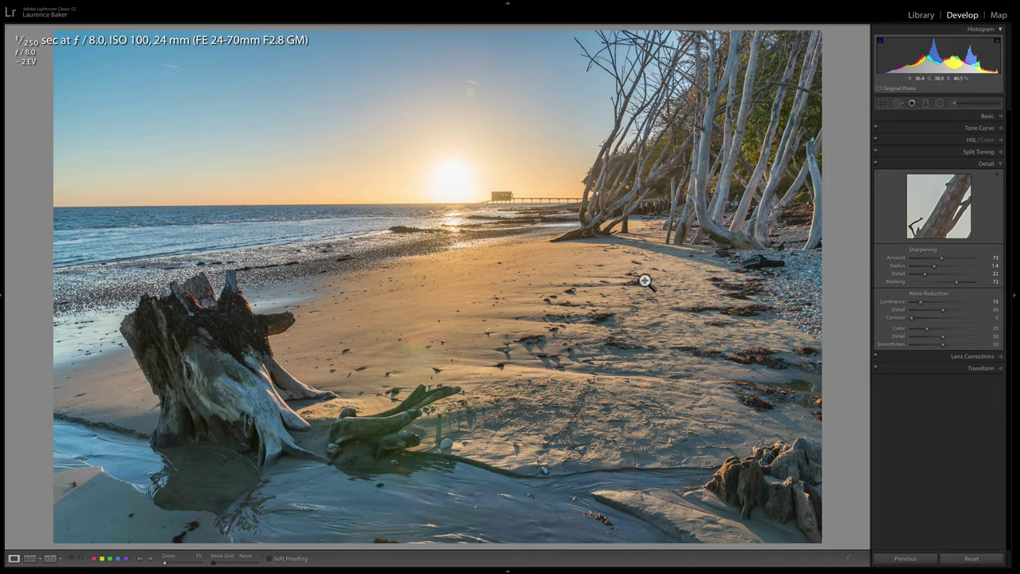
click(765, 263)
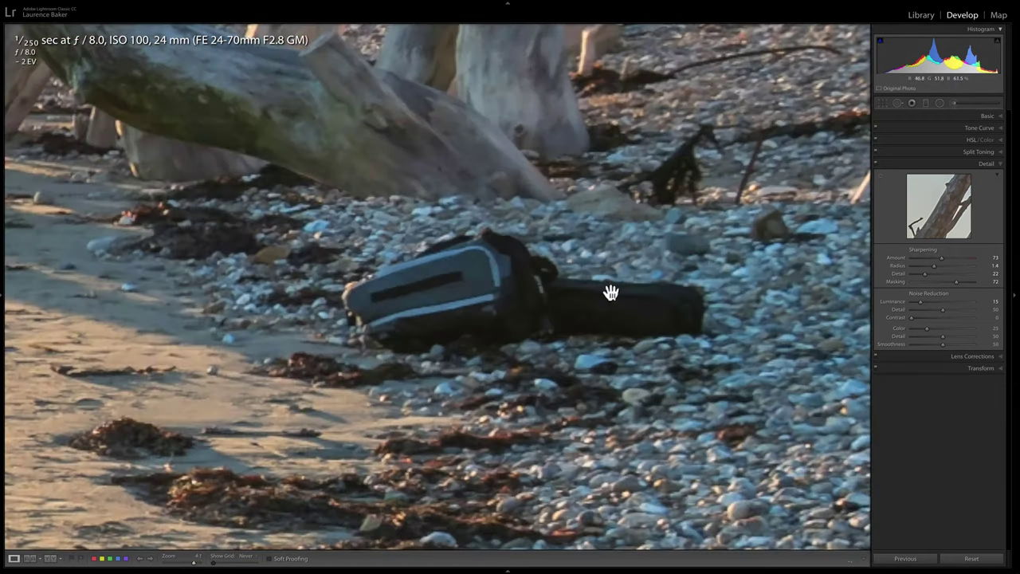
click(459, 296)
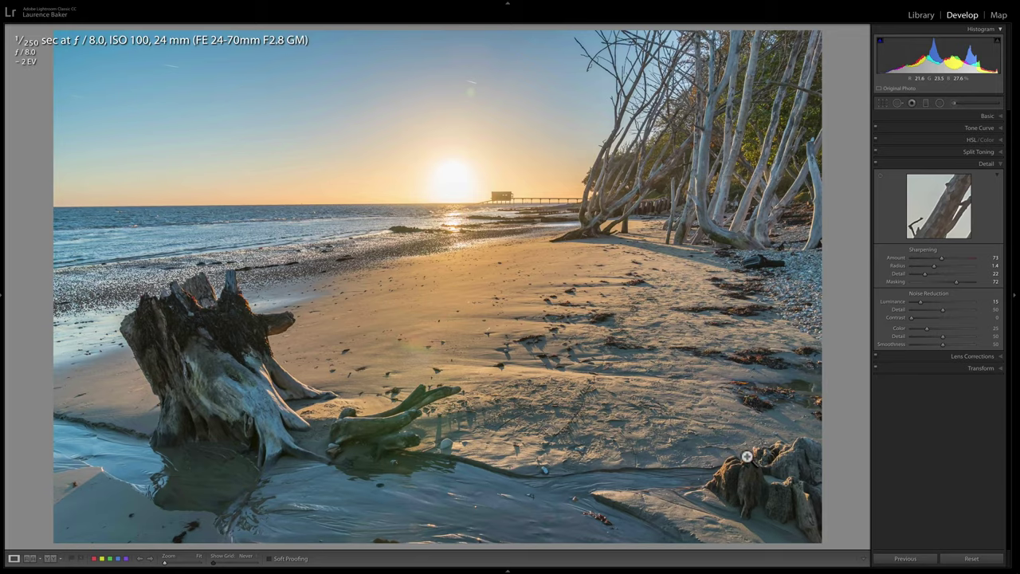
click(749, 458)
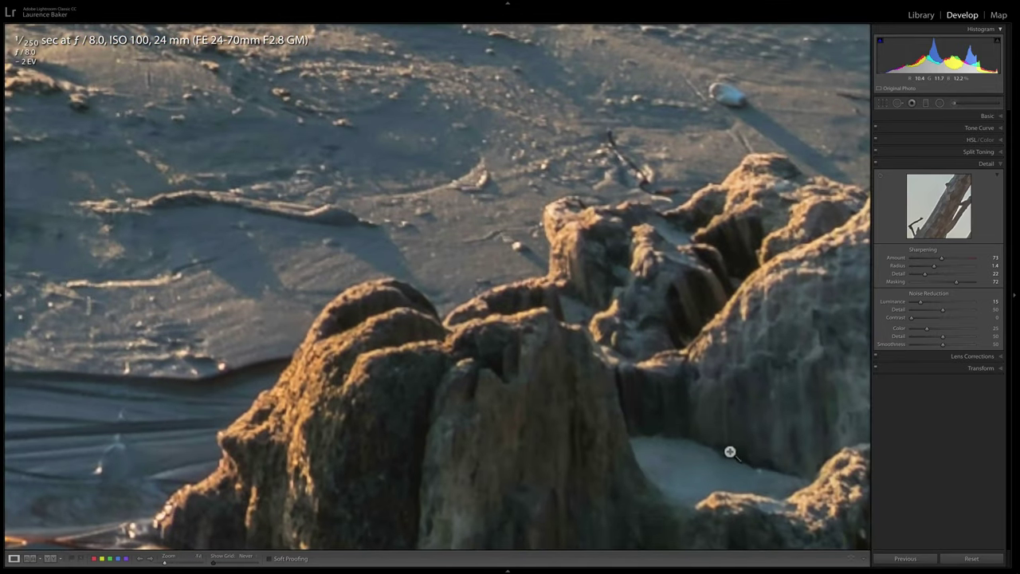
click(731, 449)
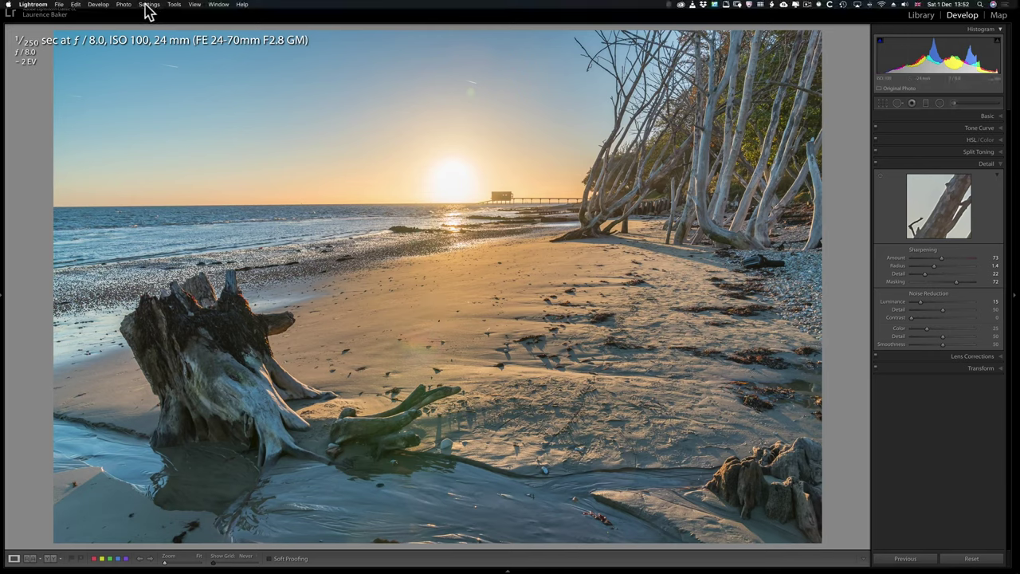
Check the Photo > Edit In options, then open the External Editing preferences for Photoshop CC 2019
click(128, 5)
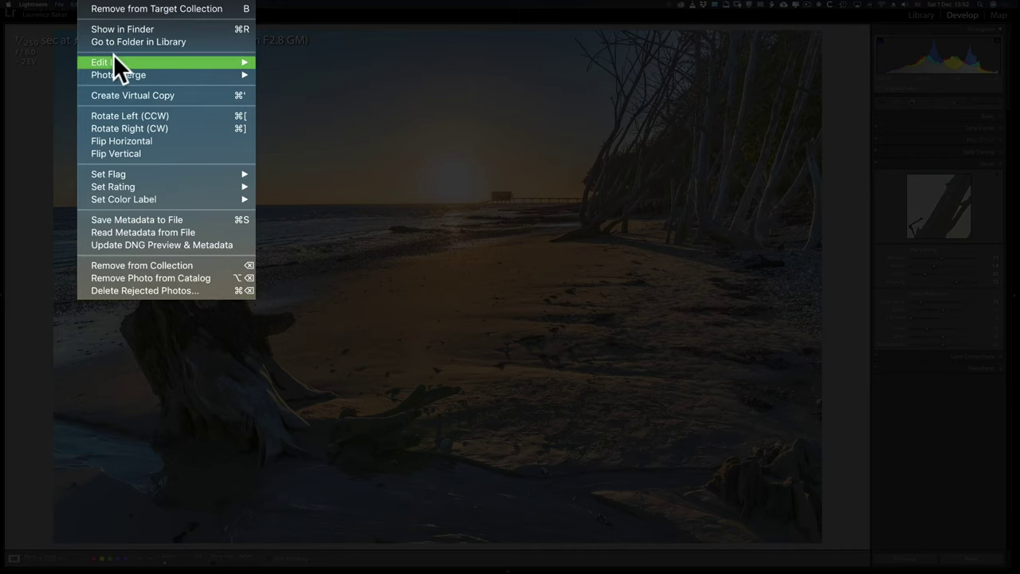
mouse_move(135, 48)
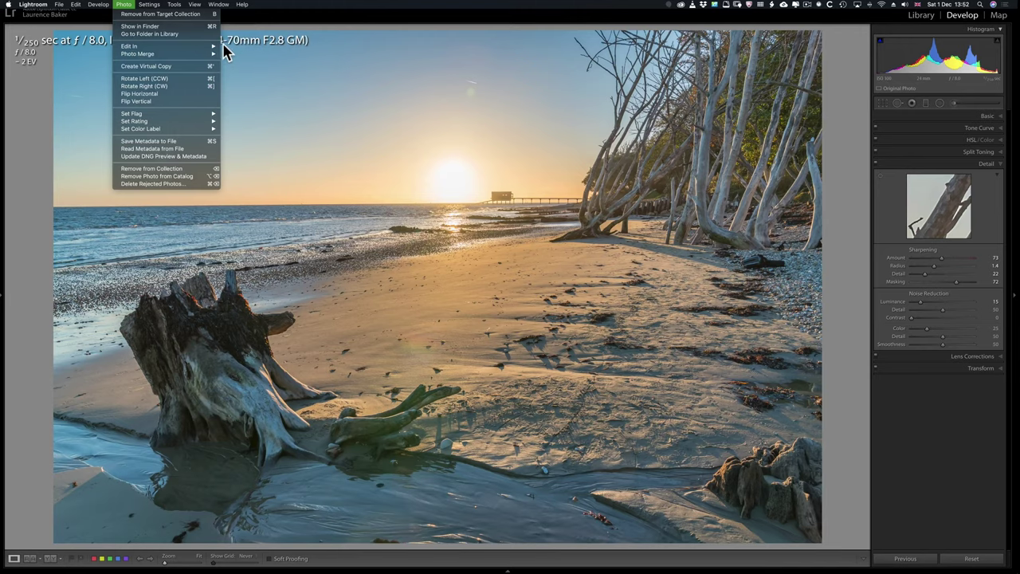
mouse_move(32, 5)
click(34, 28)
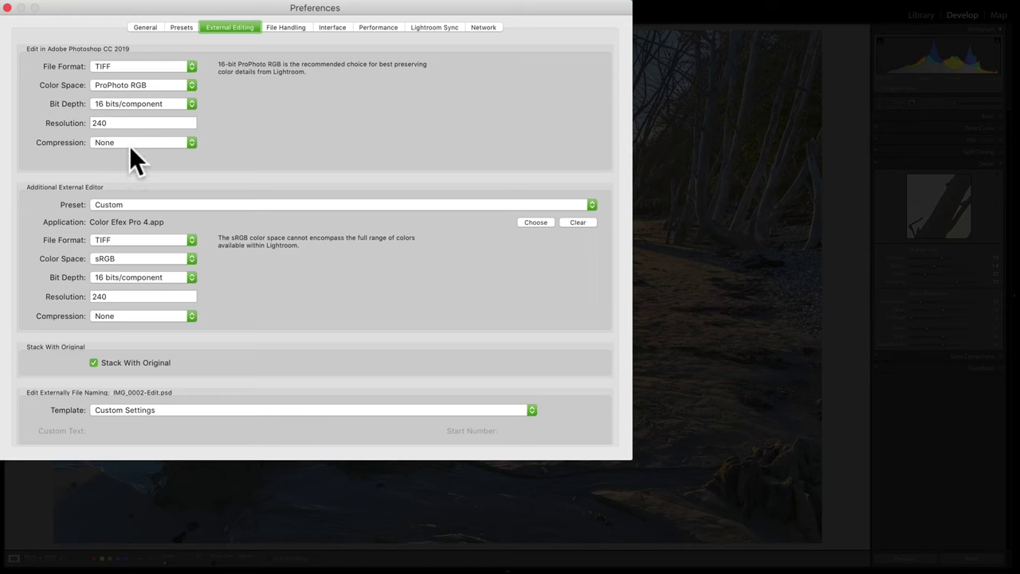
Close Preferences and send the beach photo to Photoshop CC 2019 with Cmd+E
click(7, 8)
key(super)
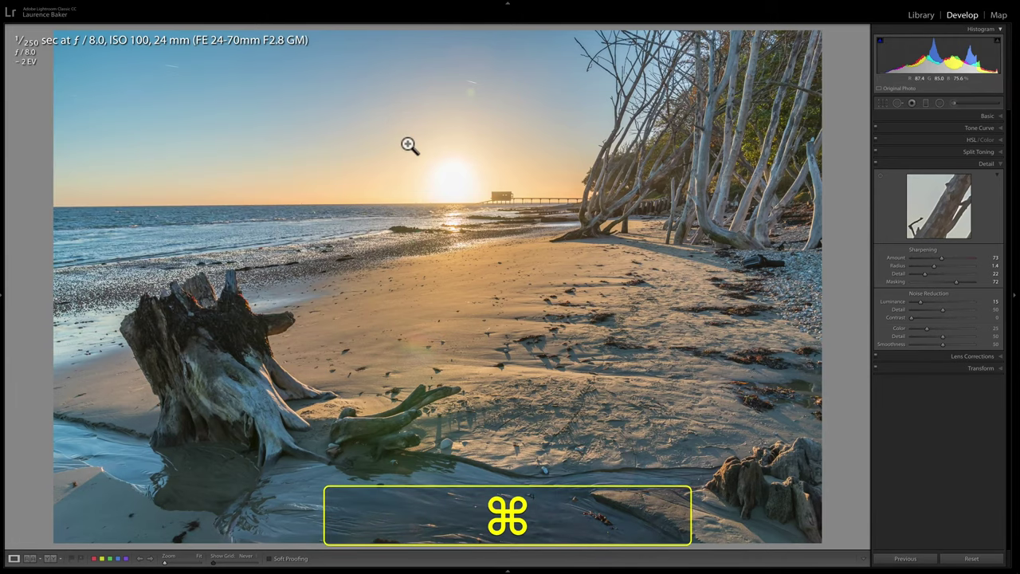
key(super+e)
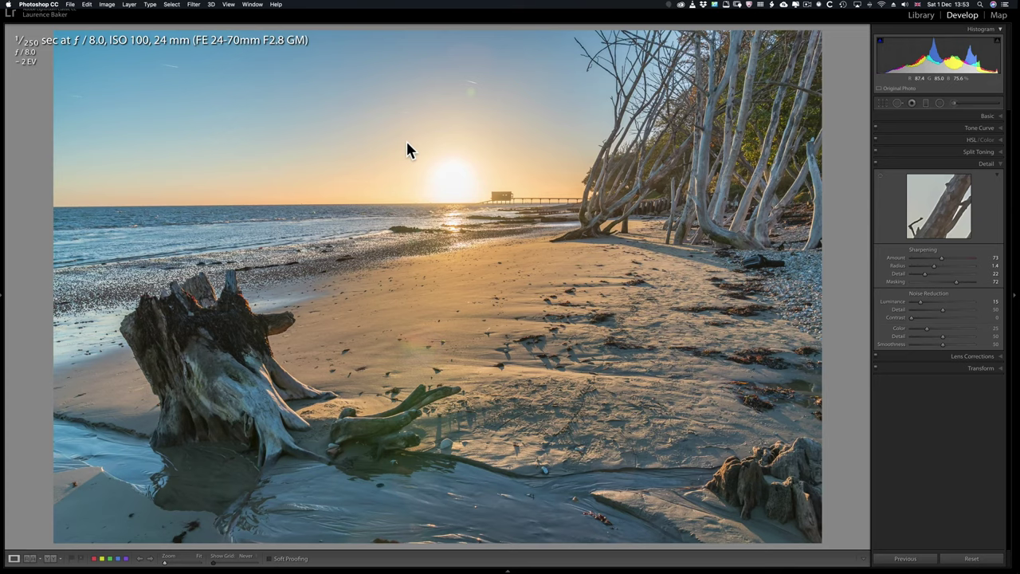
key(super+e)
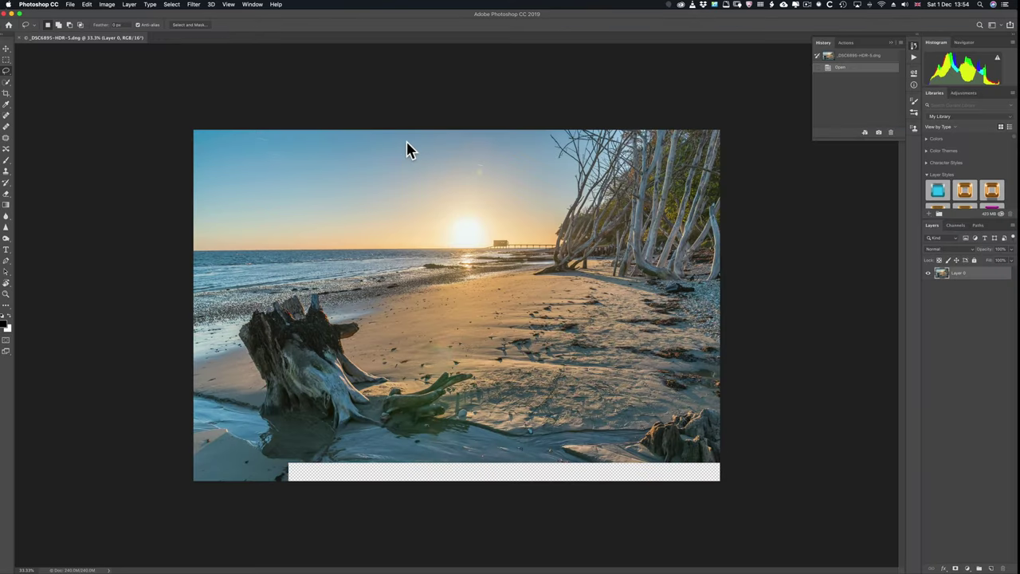
Fit the image, zoom in tightly on the rucksack, then zoom back out to about 300%
key(super)
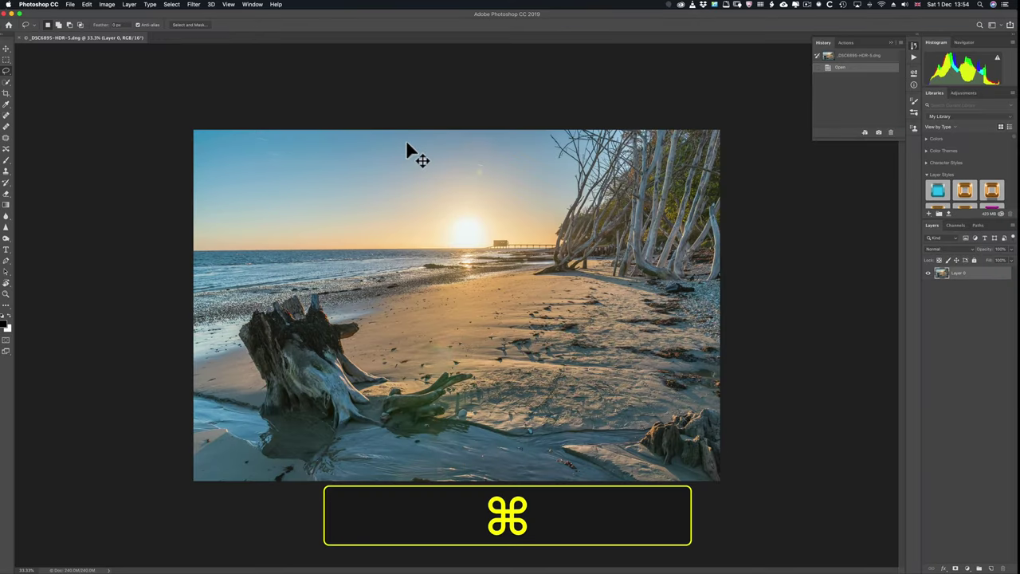
key(super+0)
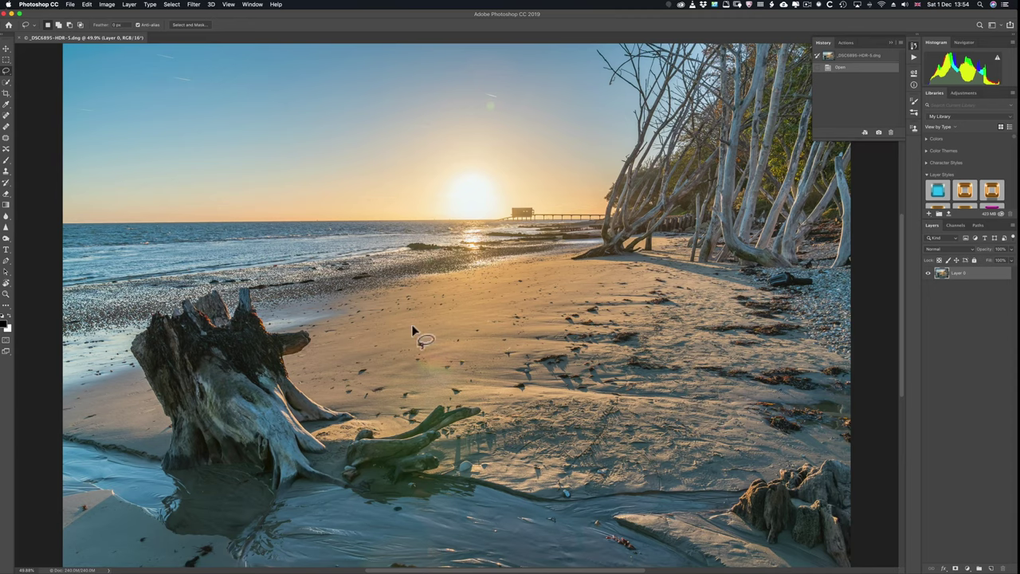
key(z)
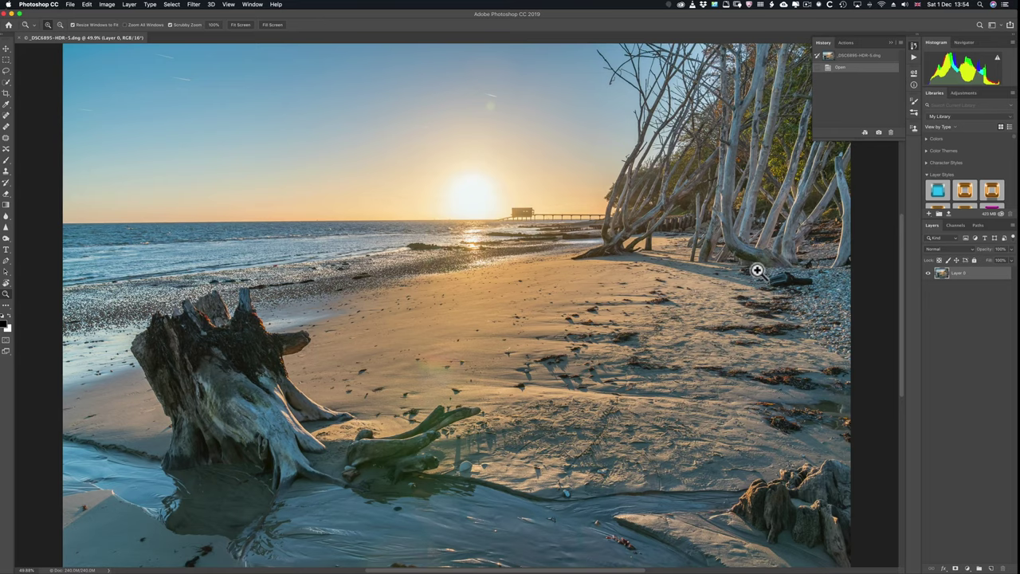
drag(757, 271, 24, 373)
key(space)
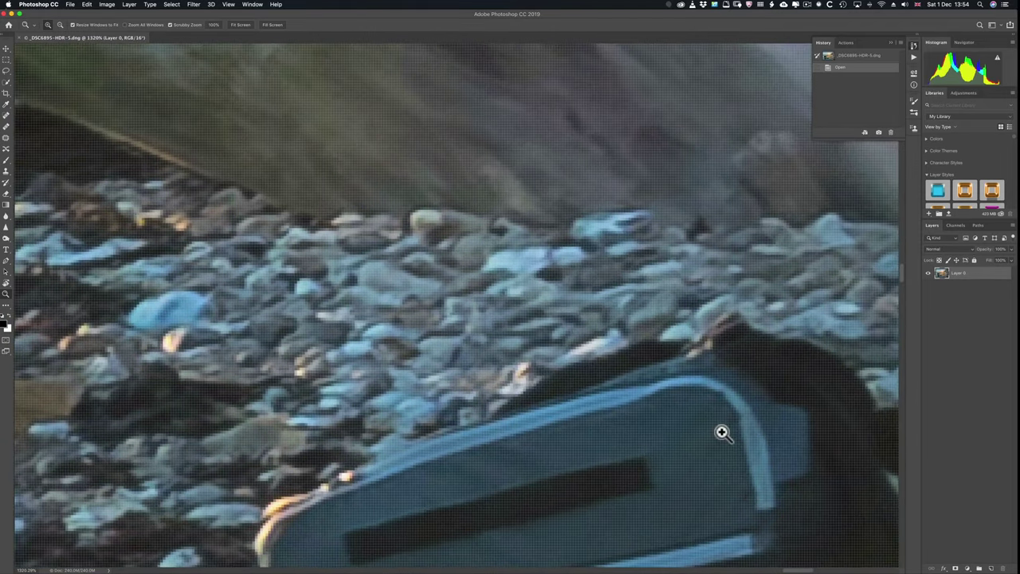
key(alt)
alt+click(668, 397)
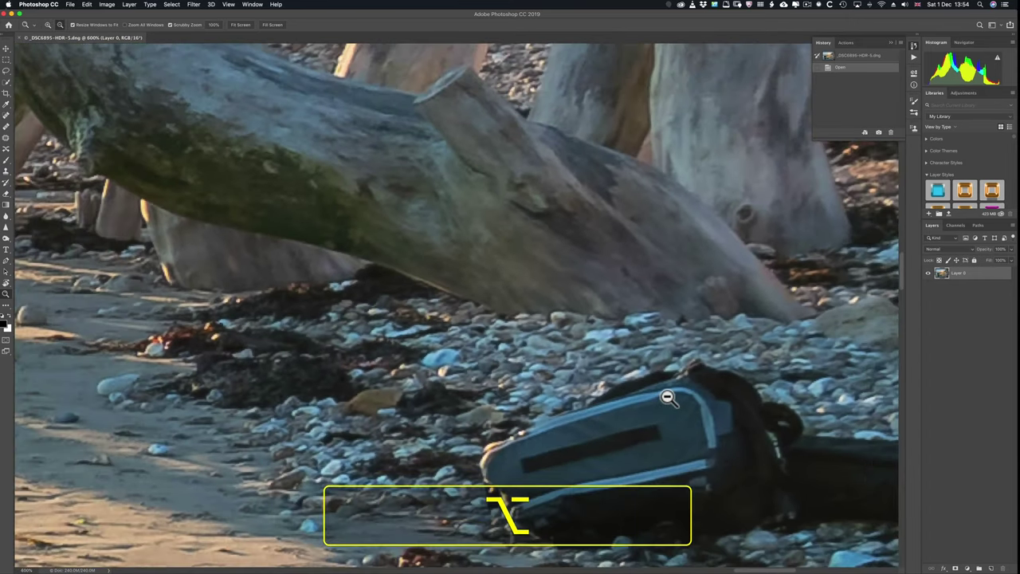
drag(667, 397, 667, 397)
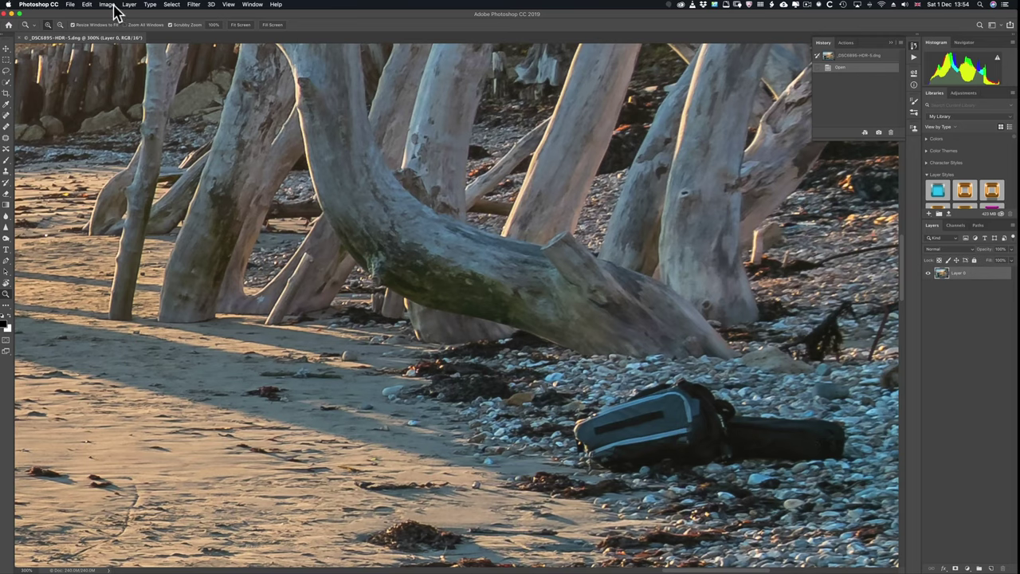
Check the Contents options in Edit > Fill, then cancel without filling
click(86, 4)
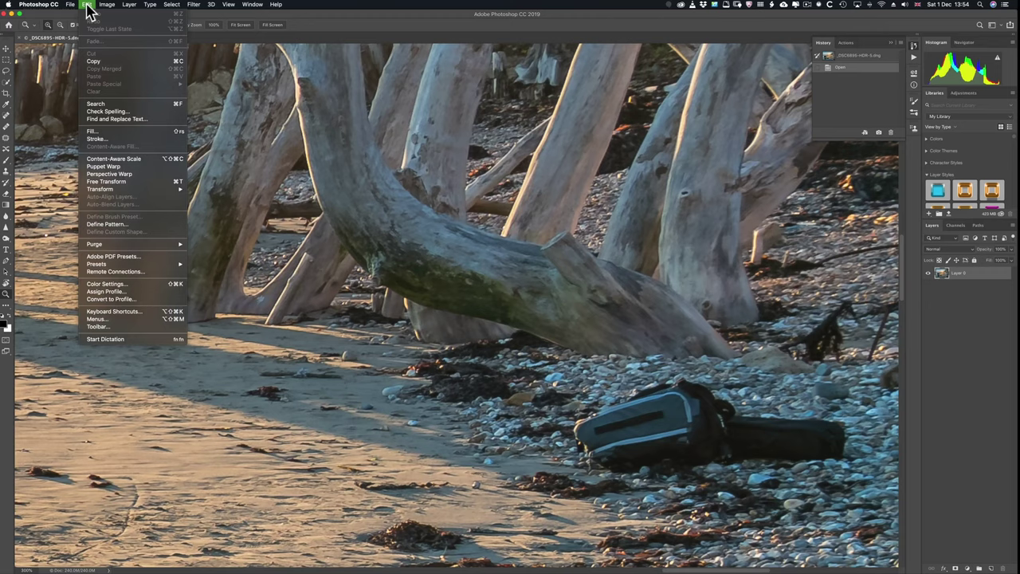
click(92, 136)
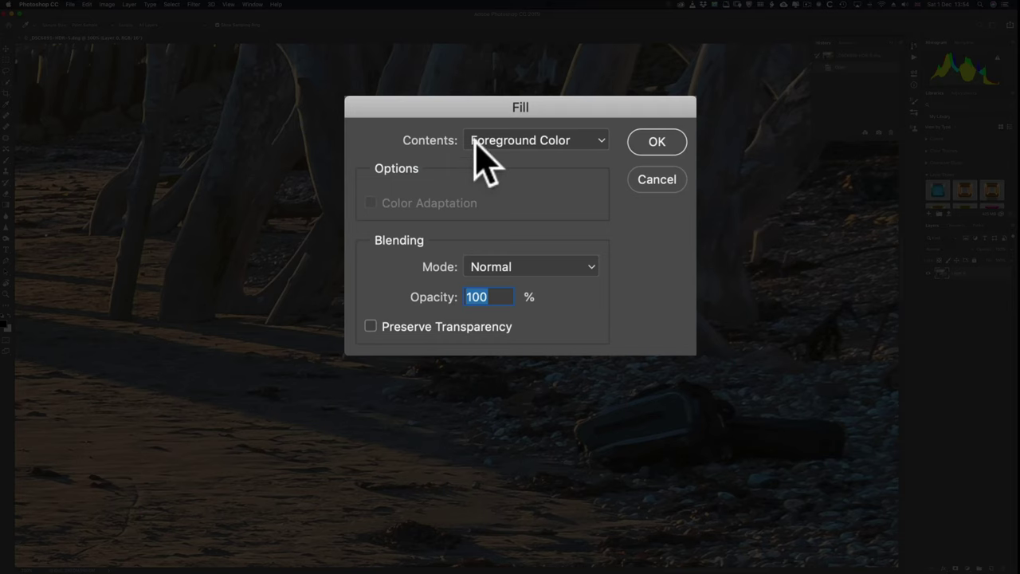
click(473, 140)
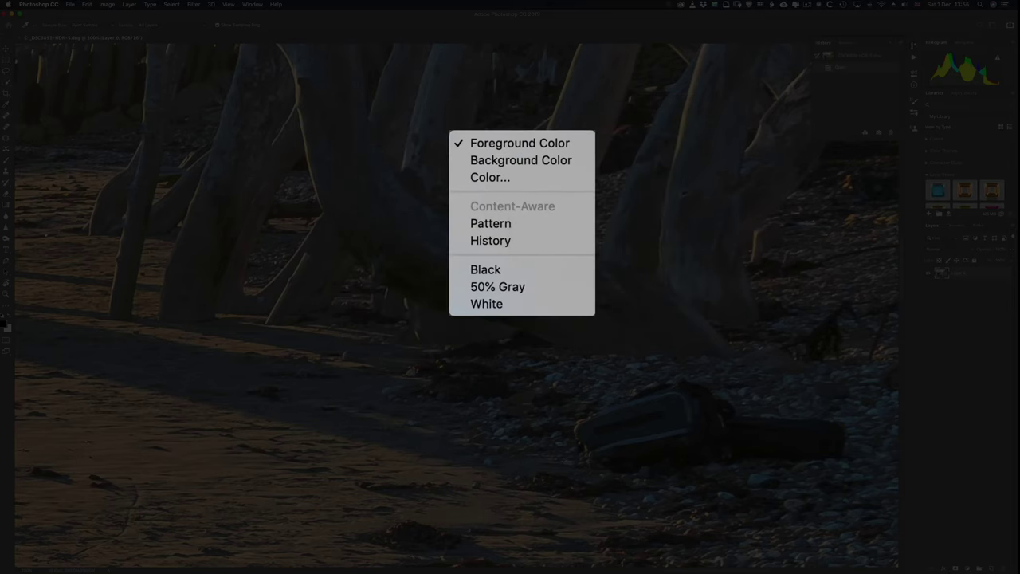
click(520, 143)
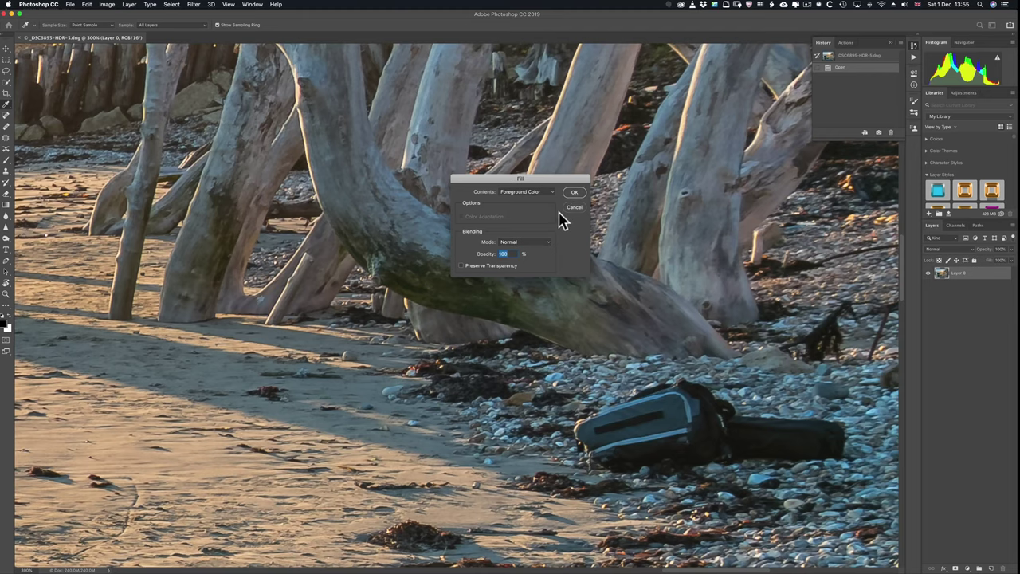
click(562, 216)
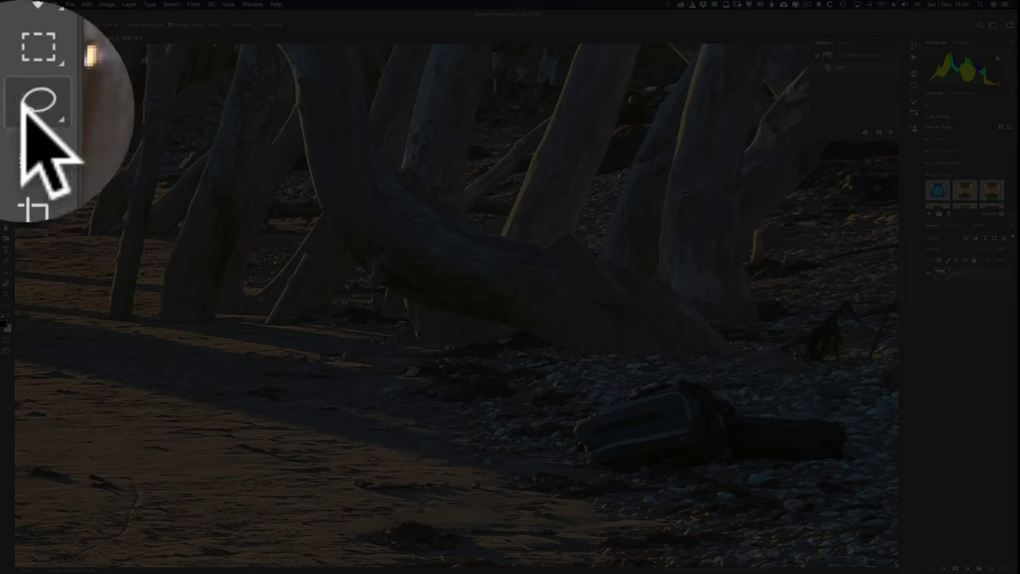
Draw a Lasso selection around the rucksack and its shadow, refining the bottom edge
click(24, 105)
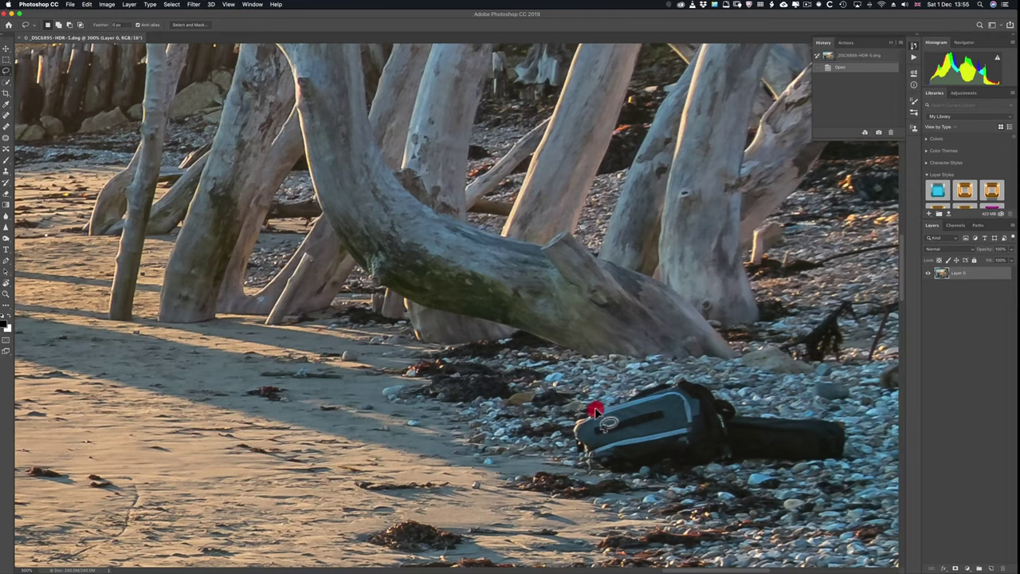
drag(594, 409, 657, 381)
mouse_move(679, 377)
mouse_down()
mouse_move(706, 376)
mouse_move(742, 401)
mouse_move(835, 413)
mouse_move(854, 438)
mouse_move(837, 459)
mouse_move(788, 472)
mouse_move(599, 476)
mouse_move(564, 450)
mouse_move(600, 412)
mouse_up()
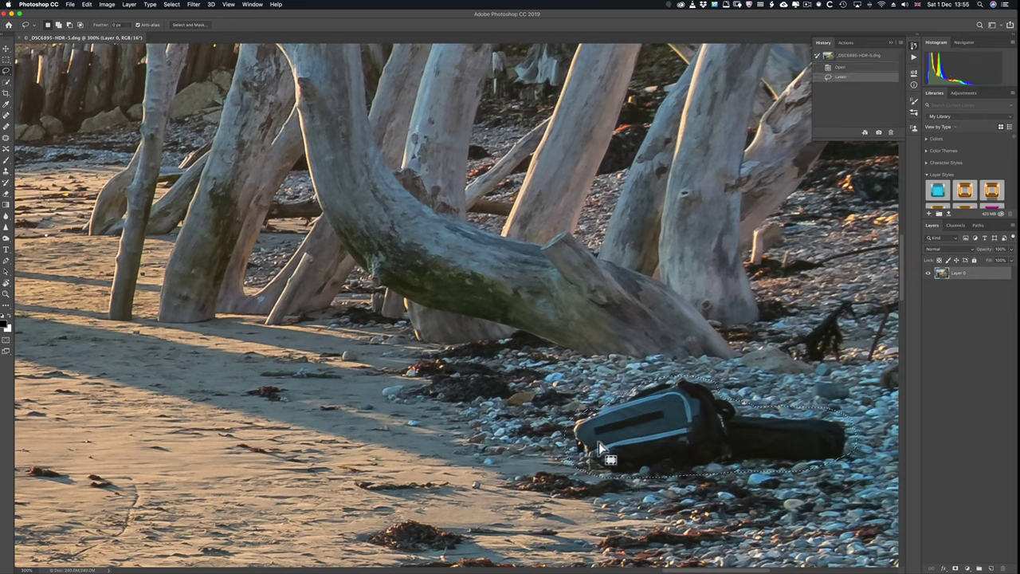
key(alt)
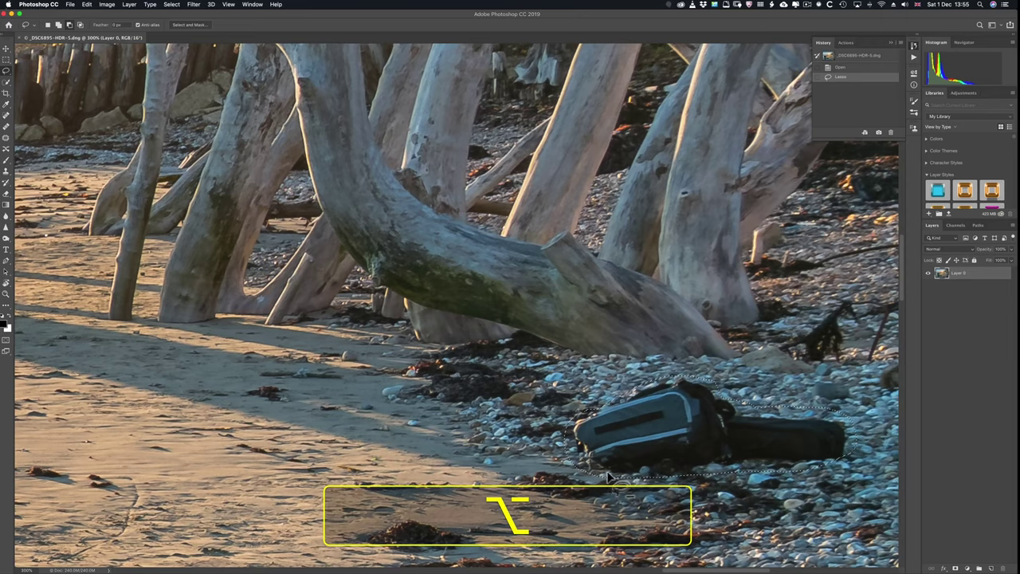
mouse_move(621, 488)
mouse_down()
mouse_move(707, 485)
mouse_move(803, 469)
mouse_move(612, 469)
mouse_move(609, 493)
mouse_move(610, 466)
mouse_move(656, 474)
mouse_move(610, 465)
mouse_up()
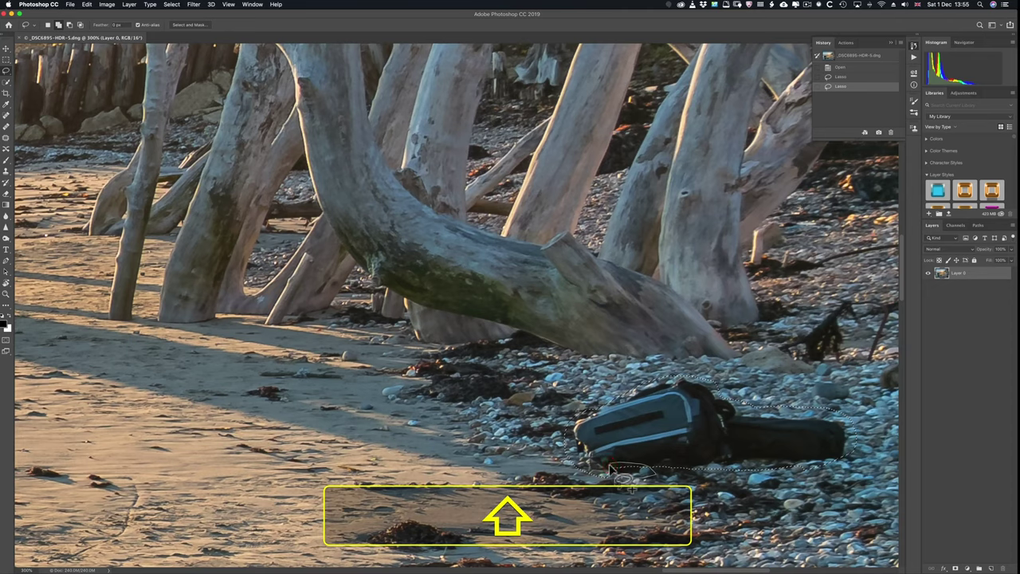
Run Edit > Content-Aware Fill on the rucksack, magnify its preview and centre the selection
click(84, 5)
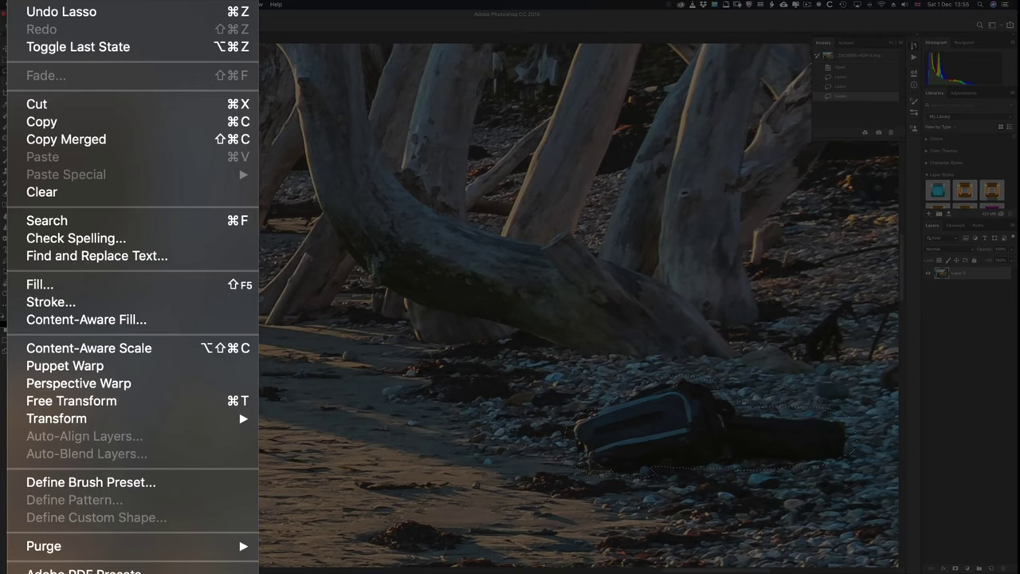
click(61, 318)
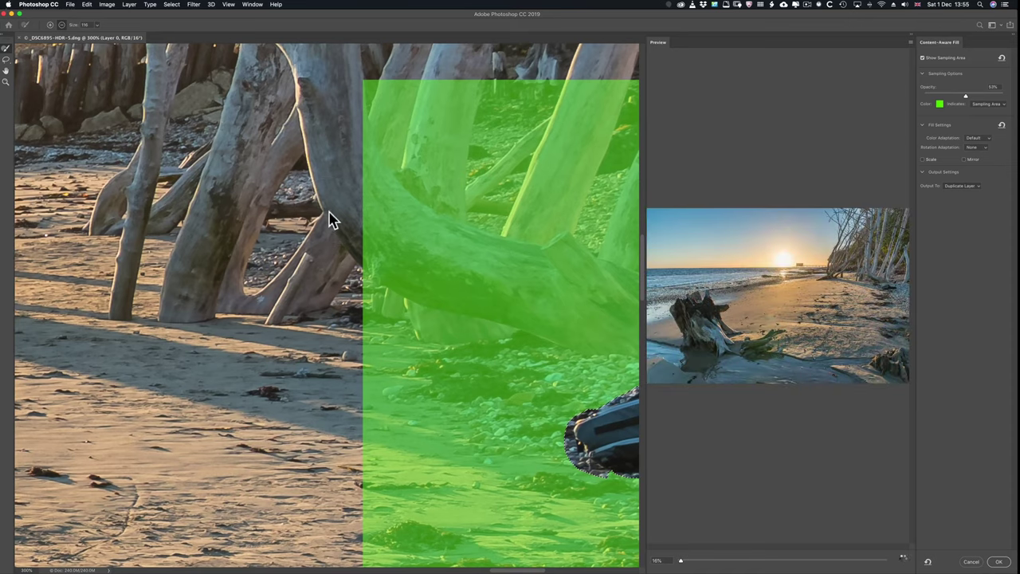
super+click(330, 219)
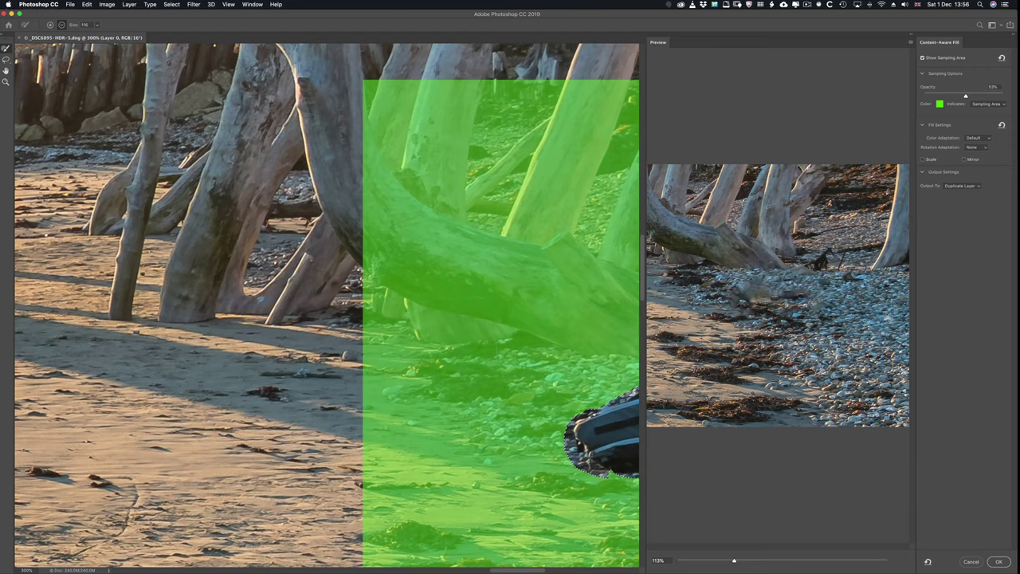
drag(467, 353, 95, 298)
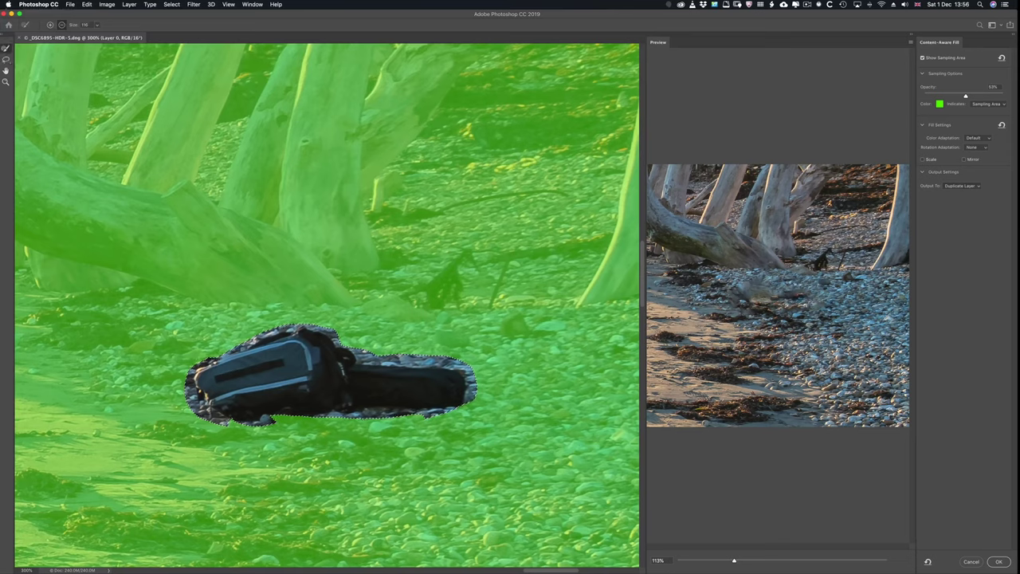
Subtract the driftwood, upper-right edges and left-side sand from the green sampling area
mouse_move(240, 251)
mouse_down()
mouse_move(327, 254)
mouse_move(341, 265)
mouse_move(602, 263)
mouse_move(390, 281)
mouse_move(48, 243)
mouse_move(149, 243)
mouse_up()
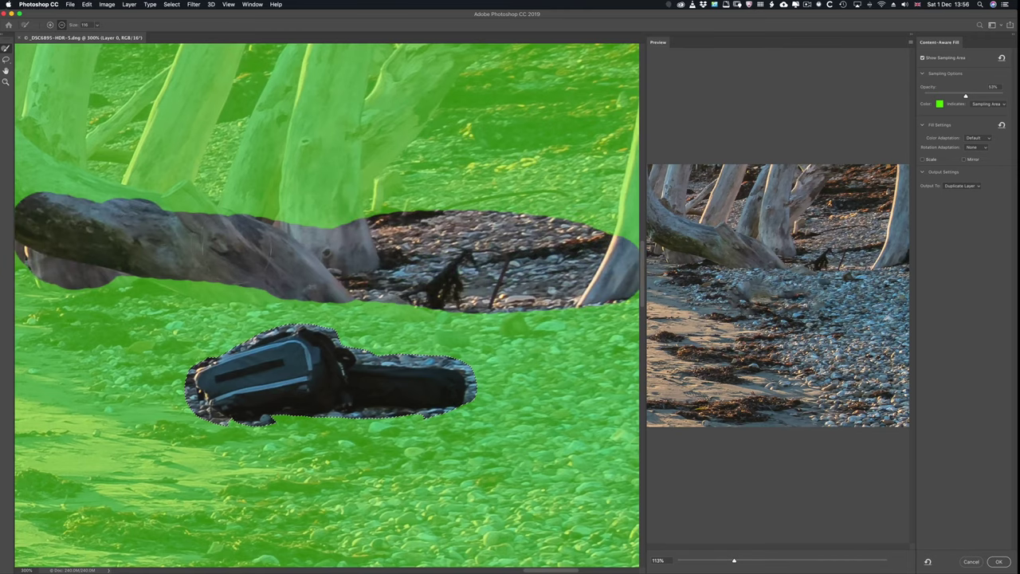
key(super+minus)
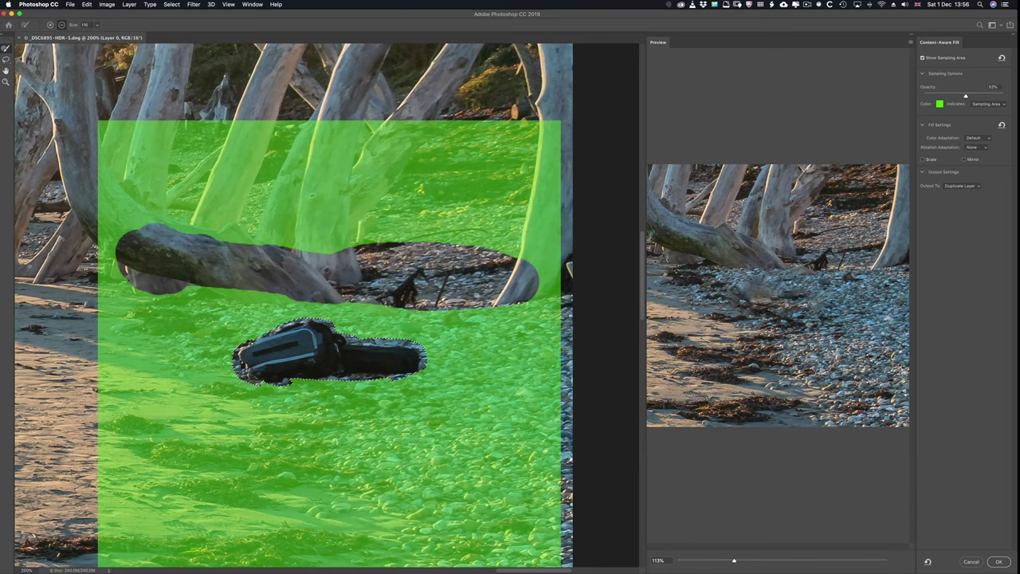
mouse_move(518, 283)
mouse_down()
mouse_move(532, 235)
mouse_move(518, 160)
mouse_move(447, 148)
mouse_move(167, 151)
mouse_move(116, 164)
mouse_move(478, 167)
mouse_move(520, 150)
mouse_move(547, 196)
mouse_move(537, 226)
mouse_move(462, 244)
mouse_move(153, 234)
mouse_move(127, 242)
mouse_move(118, 276)
mouse_move(131, 290)
mouse_move(166, 292)
mouse_move(247, 269)
mouse_up()
key(bracketright)
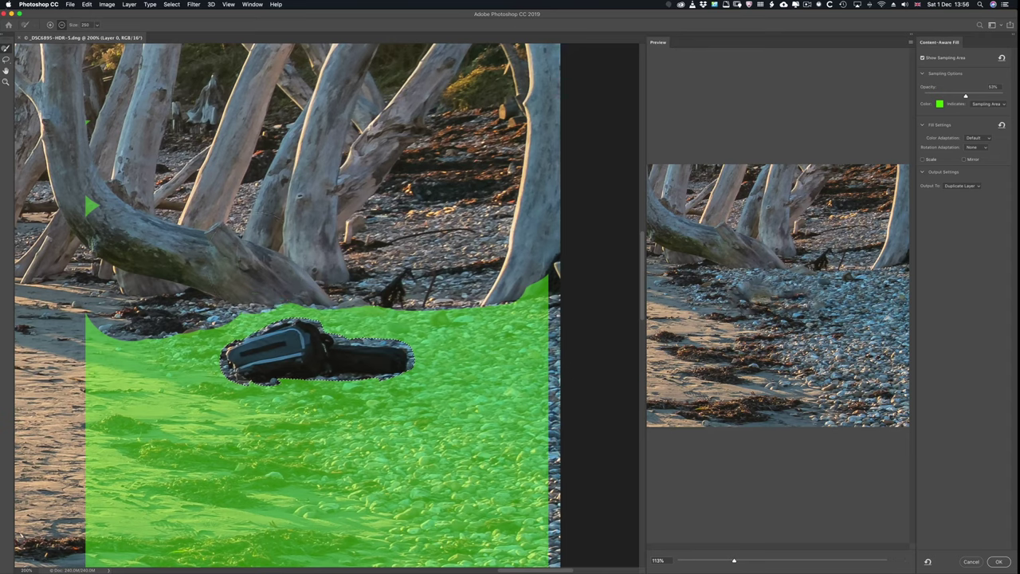
mouse_move(558, 257)
mouse_down()
mouse_move(545, 279)
mouse_move(562, 253)
mouse_up()
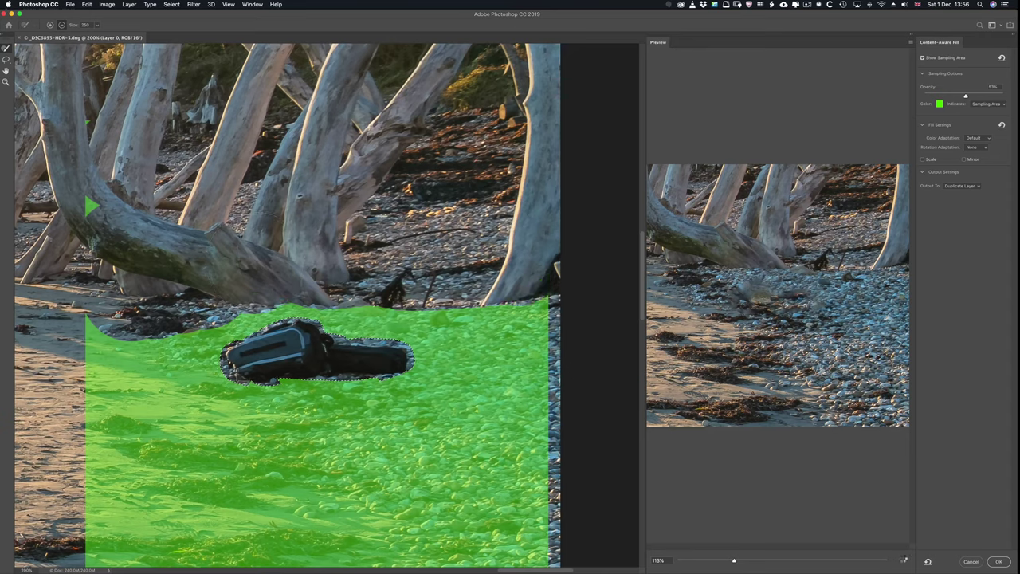
mouse_move(120, 327)
mouse_down()
mouse_move(112, 359)
mouse_move(178, 393)
mouse_move(266, 478)
mouse_move(353, 537)
mouse_move(257, 546)
mouse_move(70, 501)
mouse_move(119, 422)
mouse_move(164, 478)
mouse_move(98, 454)
mouse_up()
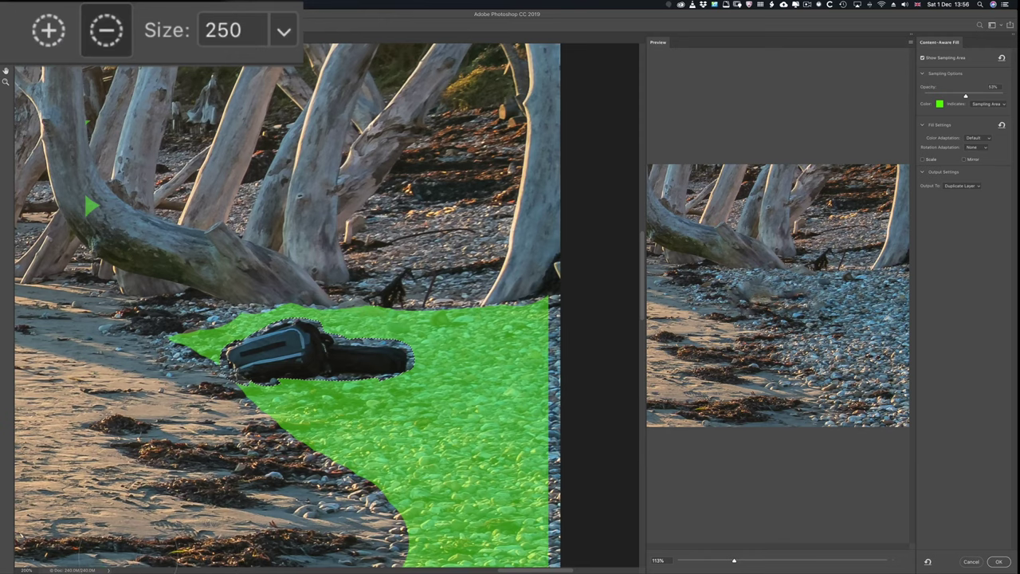
key(alt)
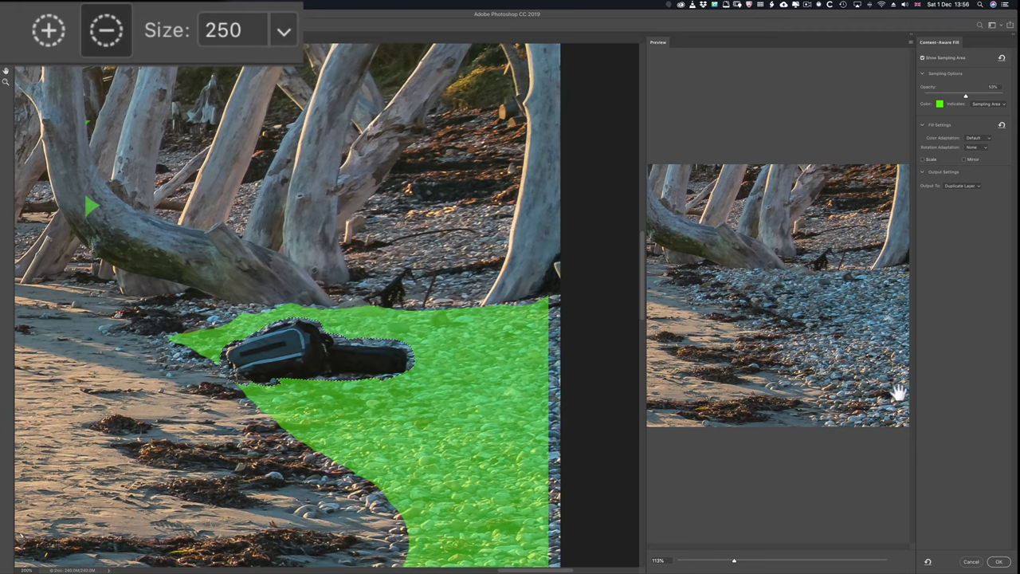
Zoom the fill preview to 196% and add the right image edge to the sampling area with a size-80 brush
click(780, 561)
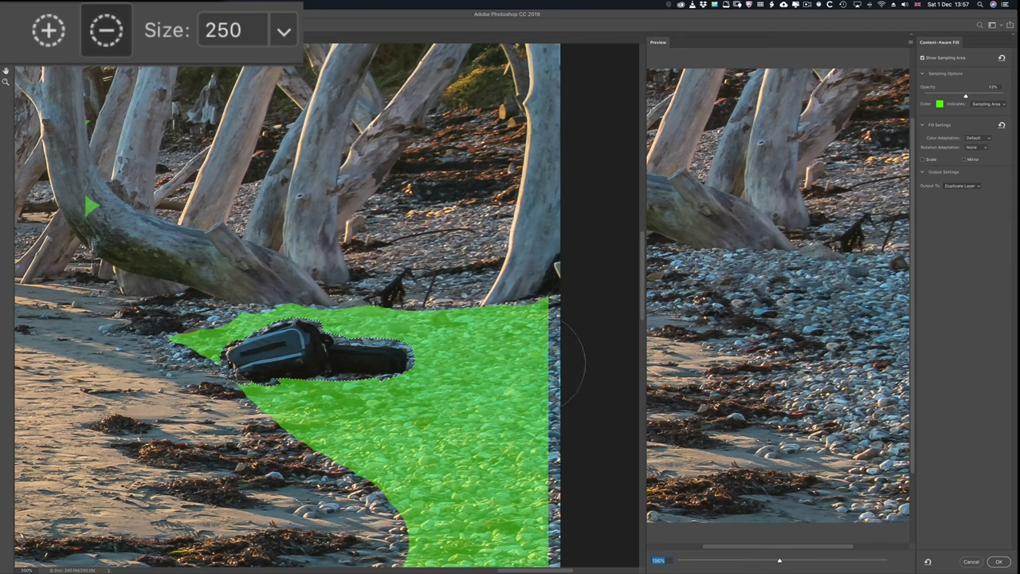
key(alt)
drag(556, 311, 557, 565)
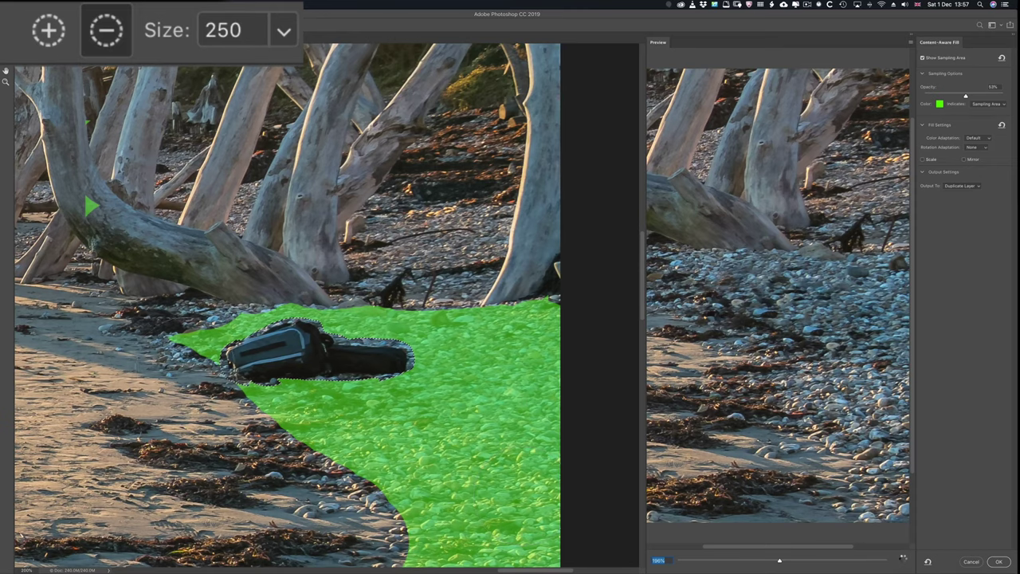
key(bracketleft)
key(bracketleft)
key(bracketleft)
key(bracketleft)
key(bracketleft)
key(bracketleft)
key(bracketleft)
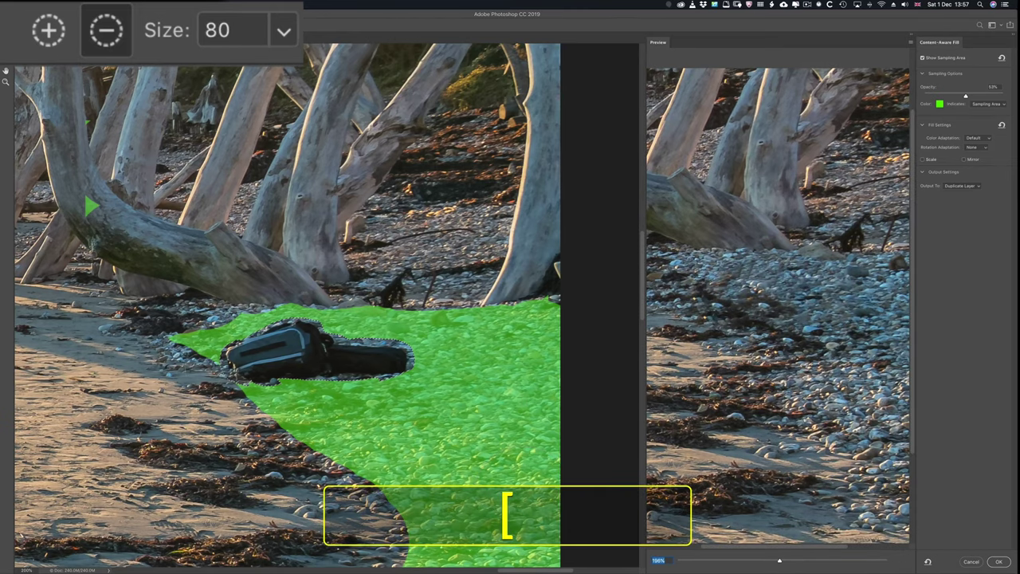
key(alt)
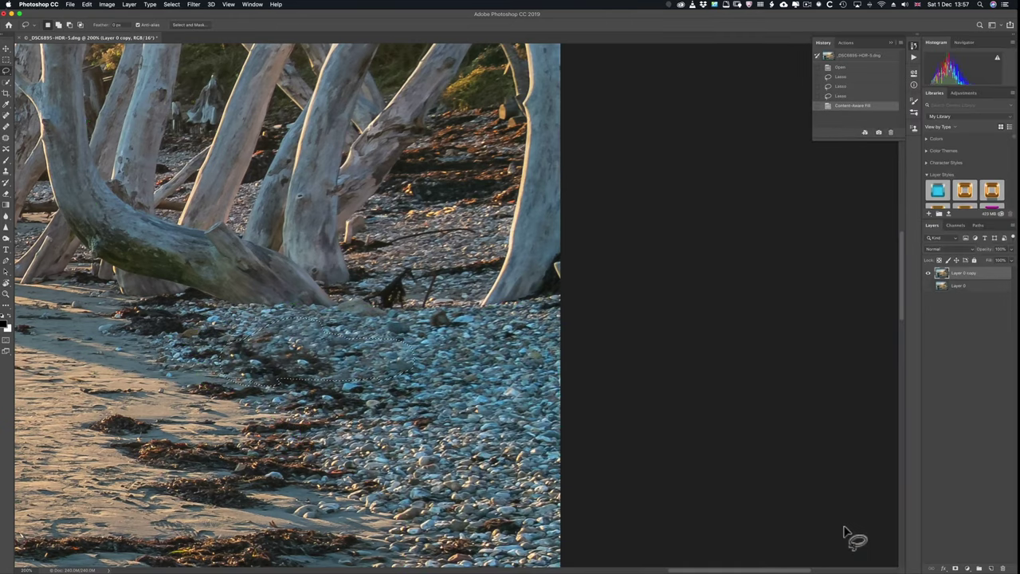
Deselect the filled rucksack area and fit the whole beach photo on screen
key(super)
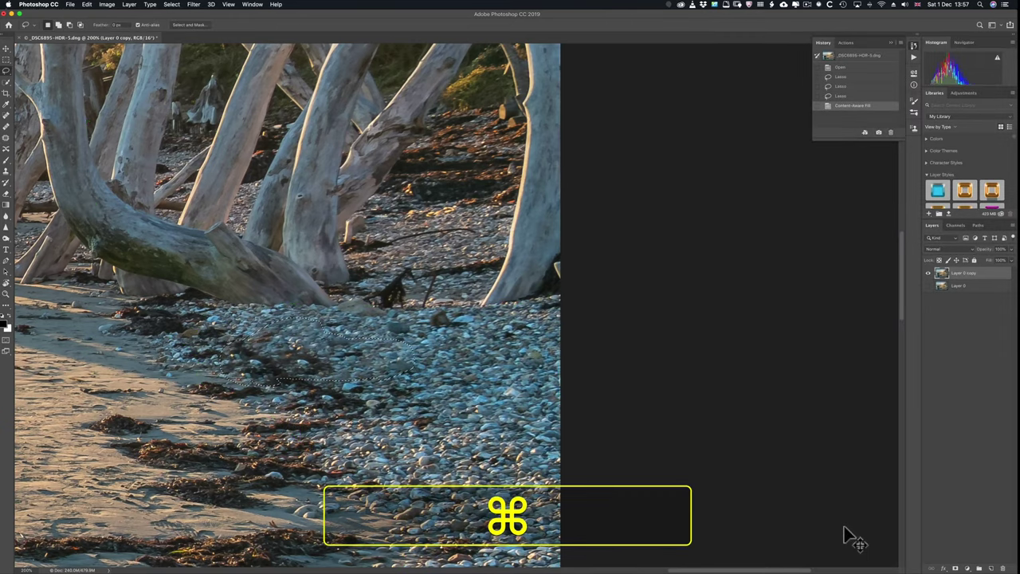
key(super+d)
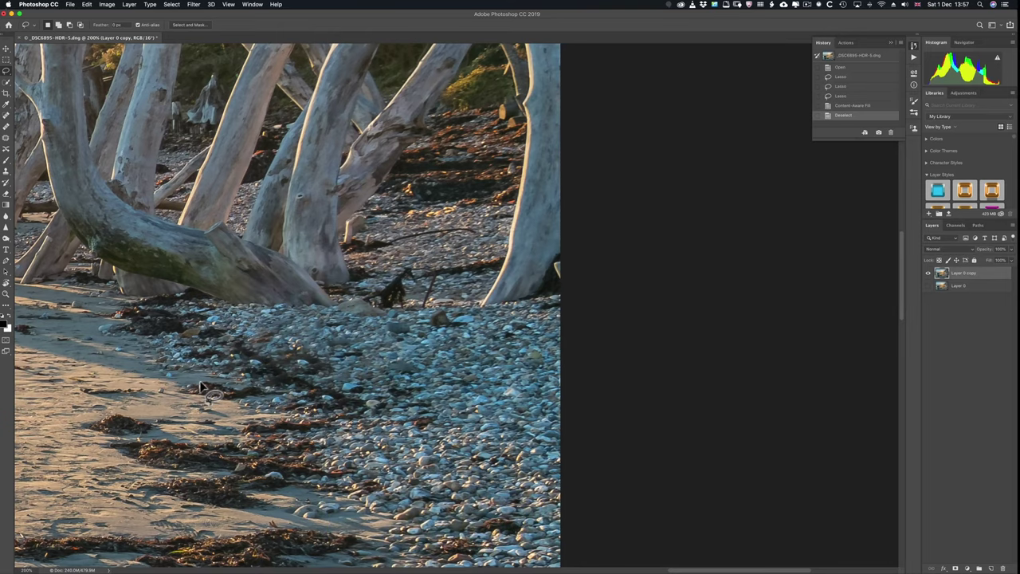
key(super+0)
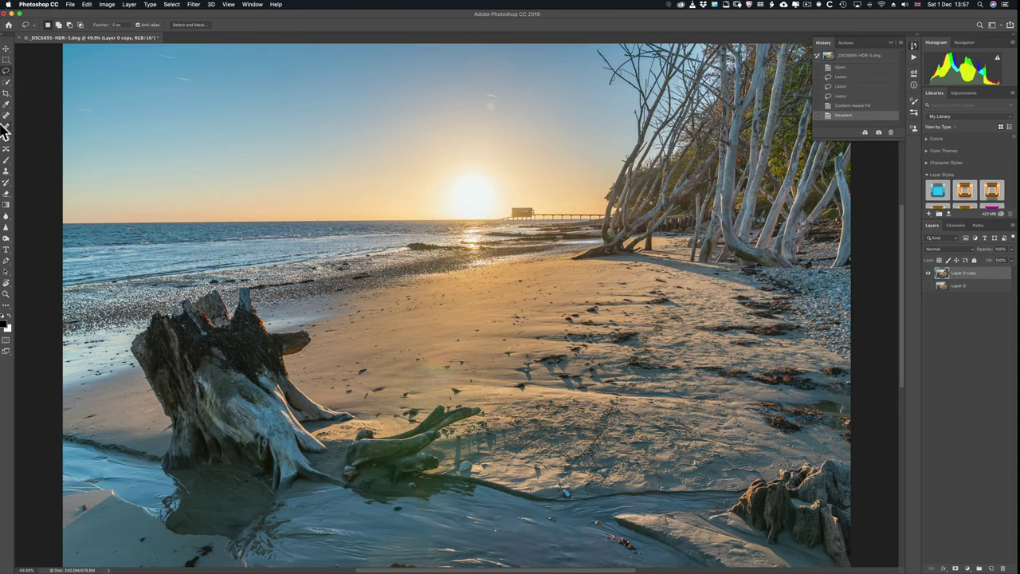
Spot-heal three specks and a short plane trail from the sky with a smaller brush
key(j)
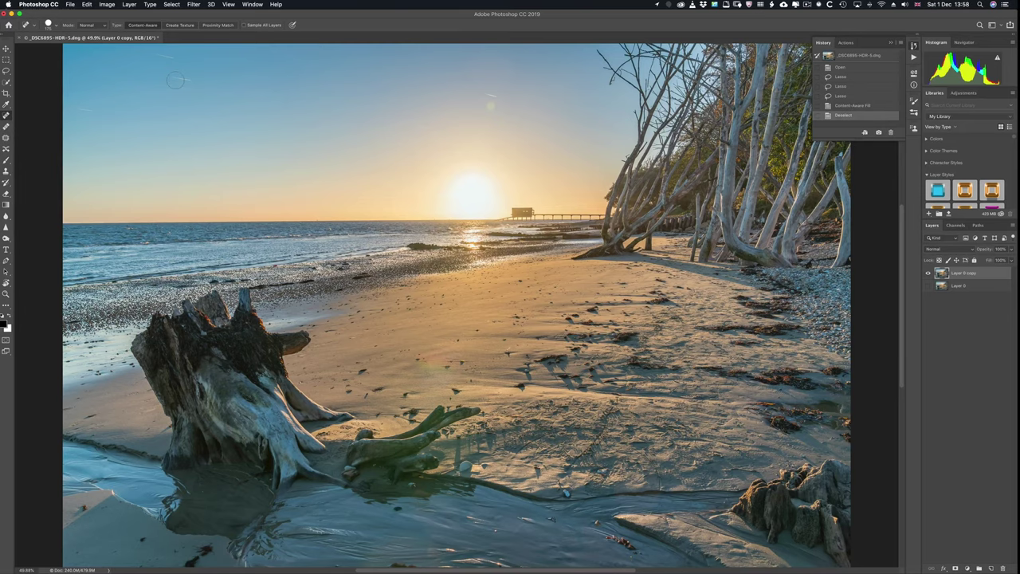
key(bracketleft)
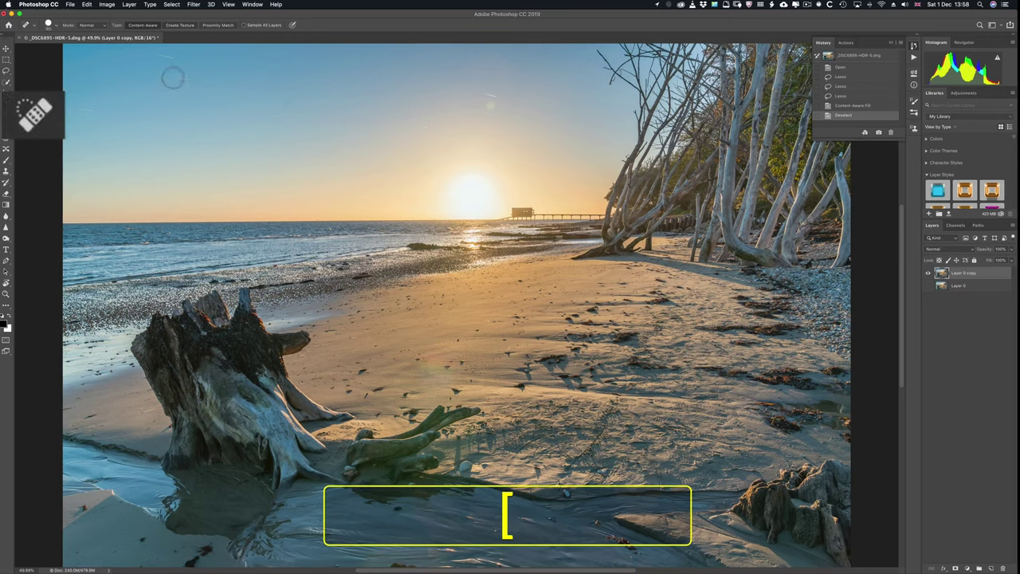
drag(172, 77, 195, 80)
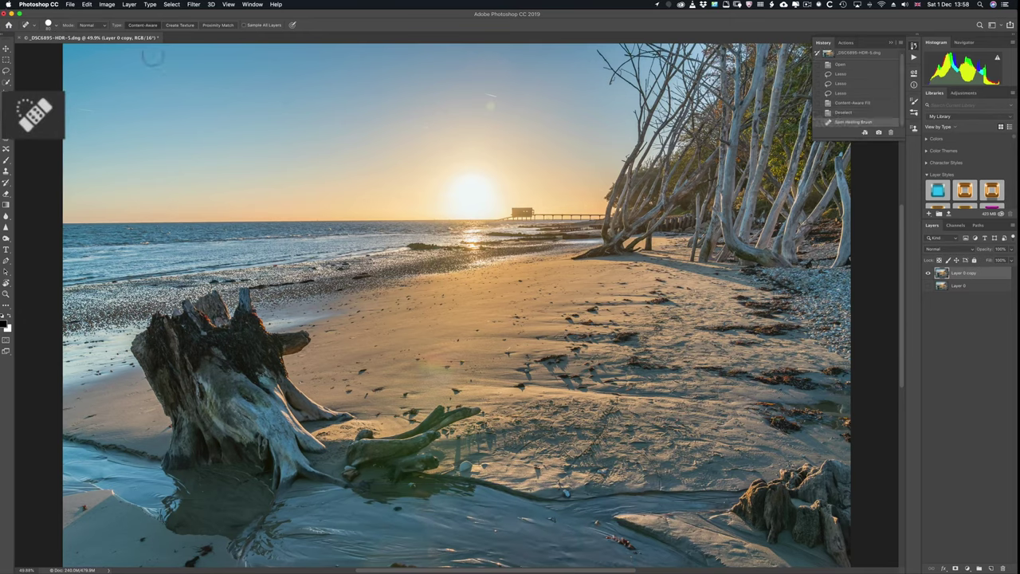
drag(150, 54, 171, 59)
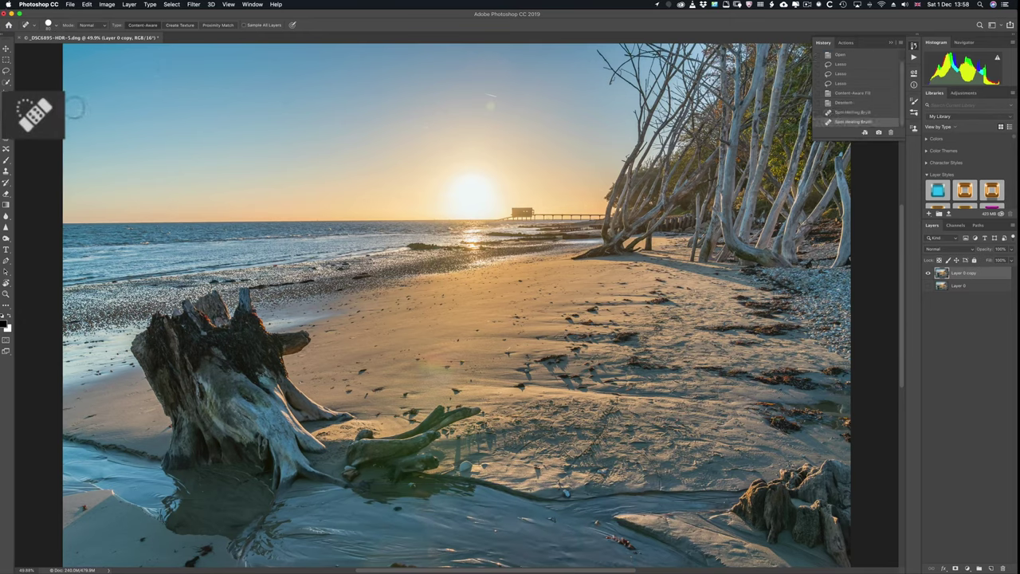
drag(74, 107, 96, 107)
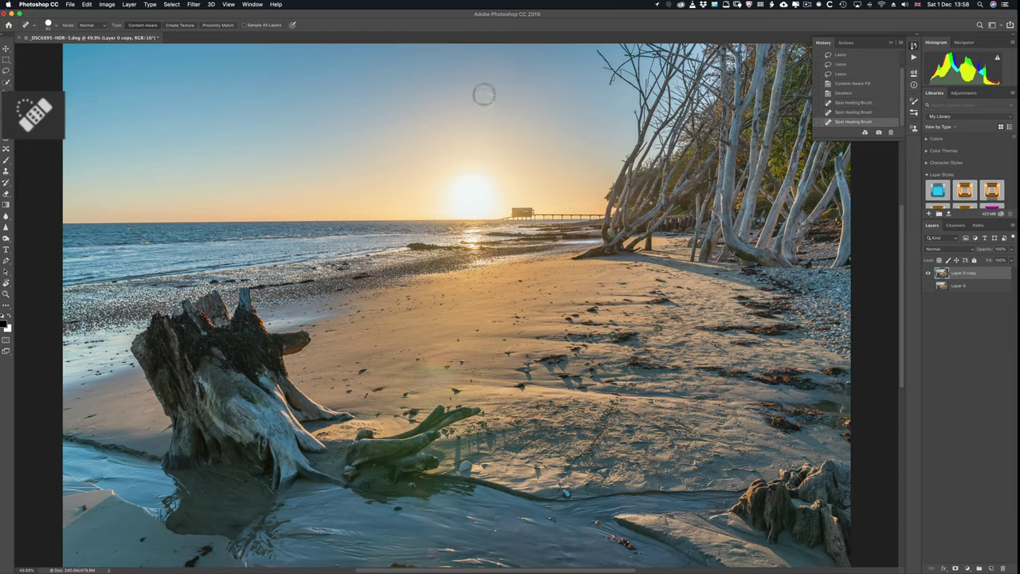
drag(484, 94, 499, 91)
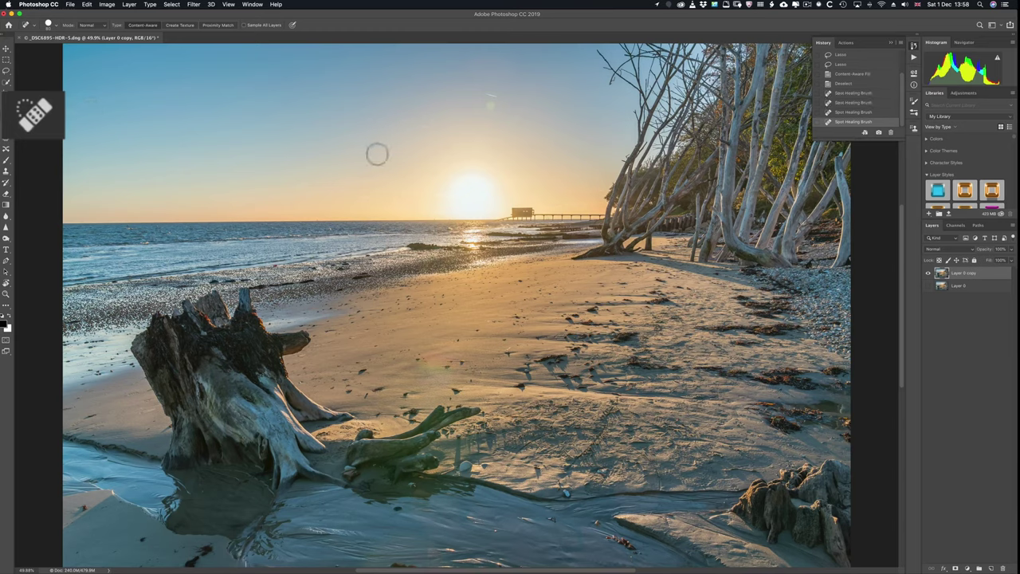
Heal the two small spots beside the sun with a further reduced brush
key(bracketright)
key(bracketleft)
click(489, 106)
key(bracketleft)
click(421, 127)
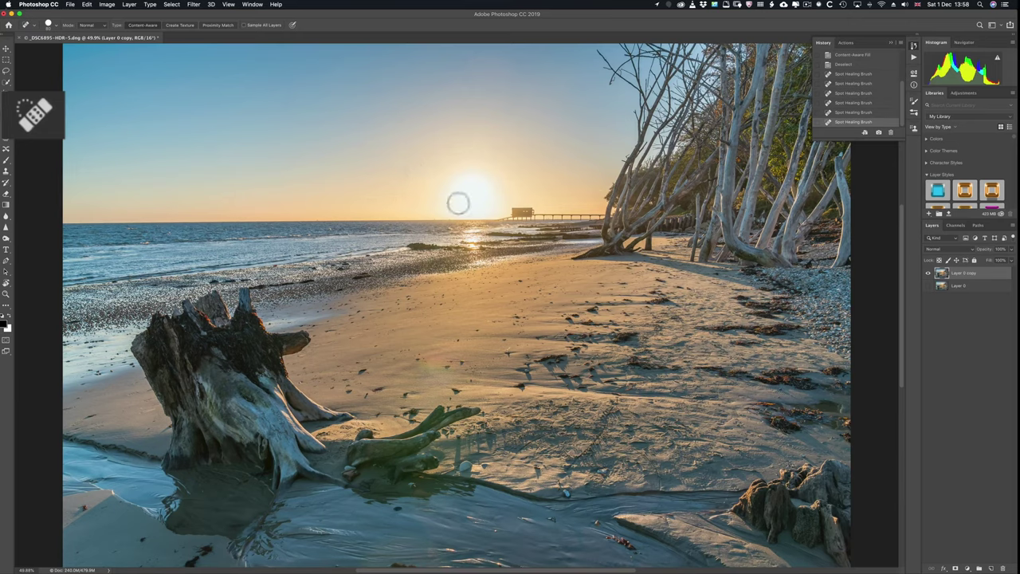
Spot-heal the lower-right sand marks, a dark mark and a footprint in the foreground
mouse_move(610, 403)
mouse_down()
mouse_move(563, 473)
mouse_move(592, 428)
mouse_move(656, 467)
mouse_move(661, 486)
mouse_up()
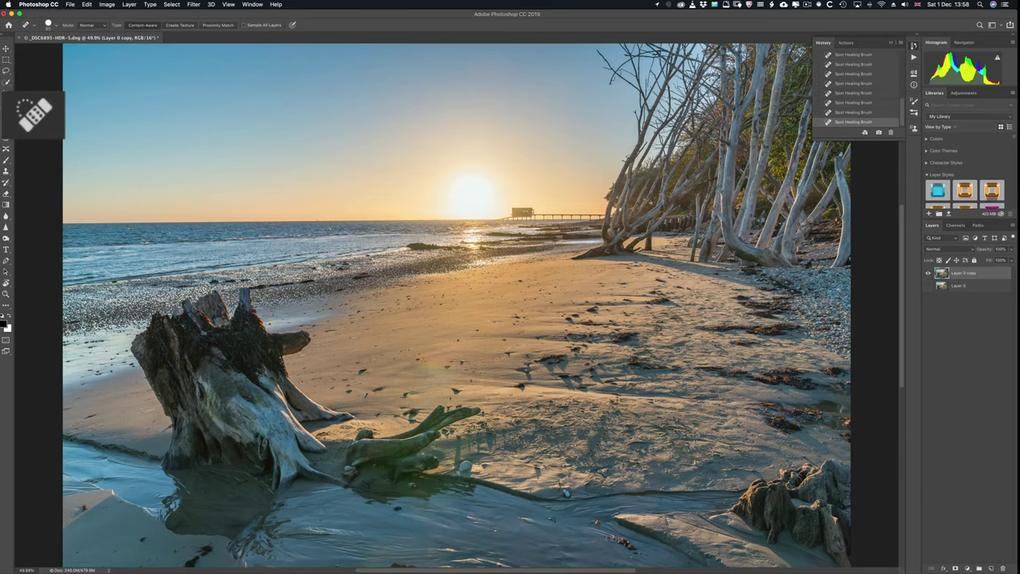
drag(593, 472, 589, 482)
key(bracketright)
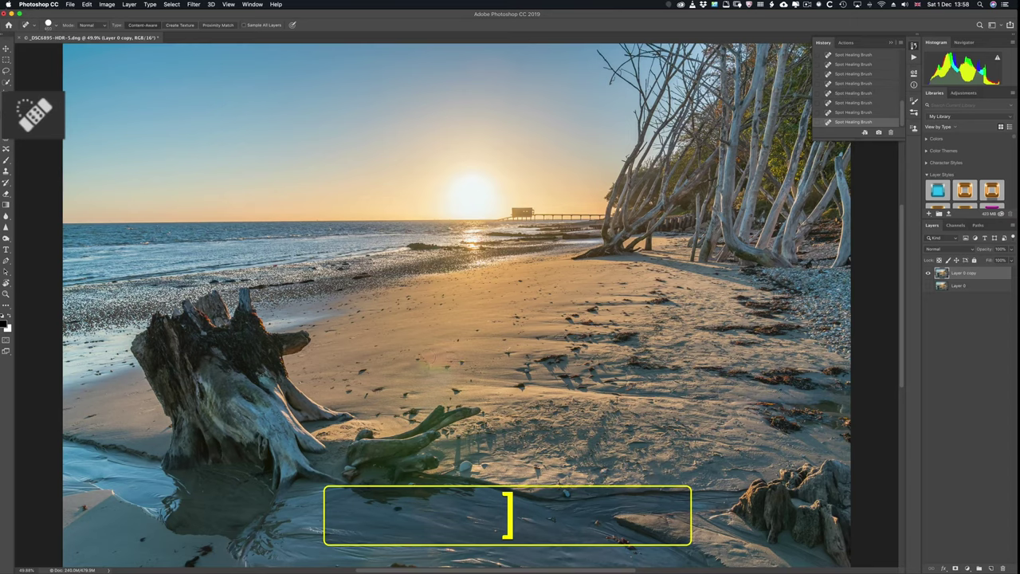
click(442, 363)
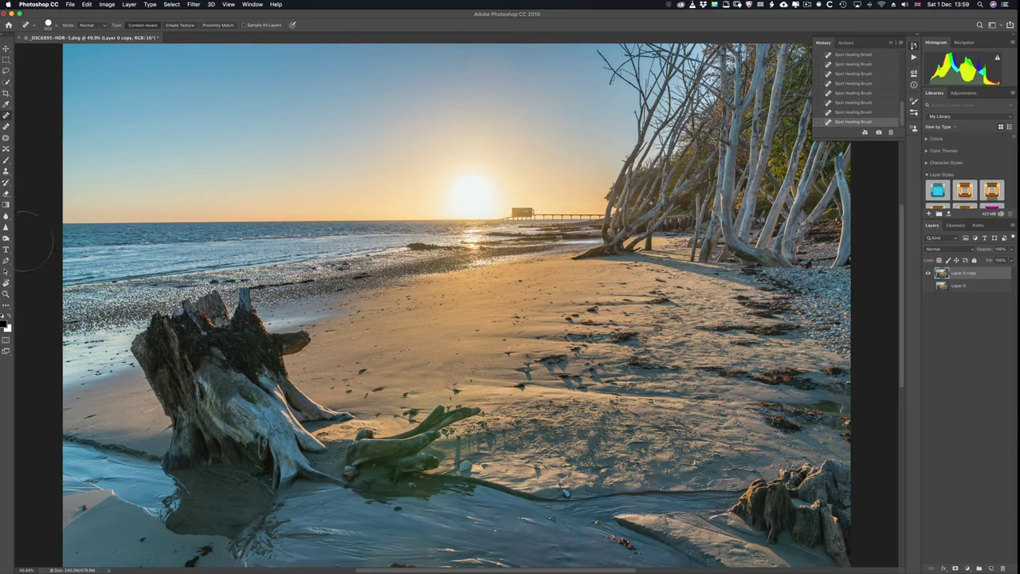
Try a sampled Healing Brush fix near the rocks, undo it, and switch to the Clone Stamp
key(shift+j)
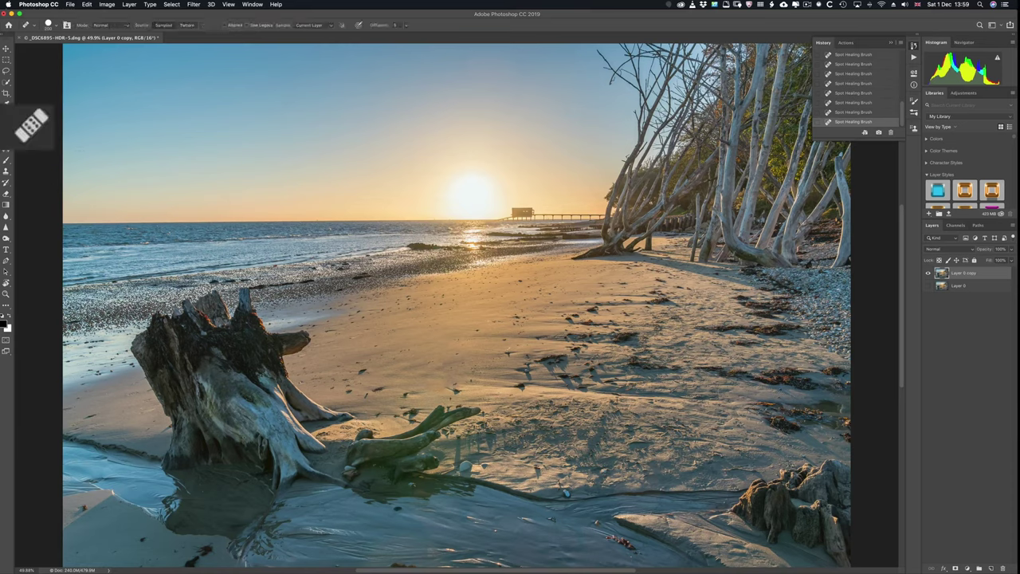
key(alt)
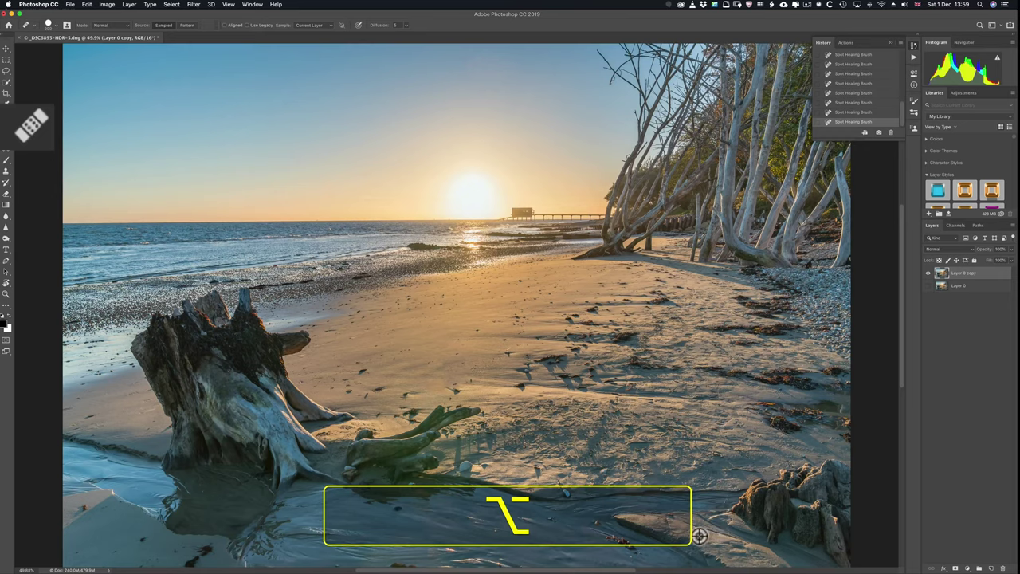
alt+click(747, 515)
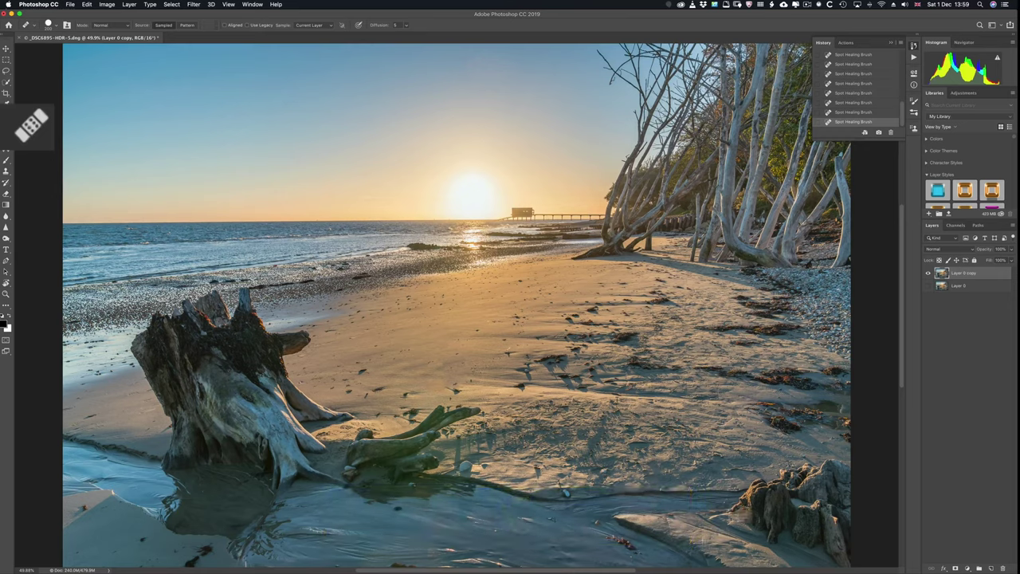
click(769, 529)
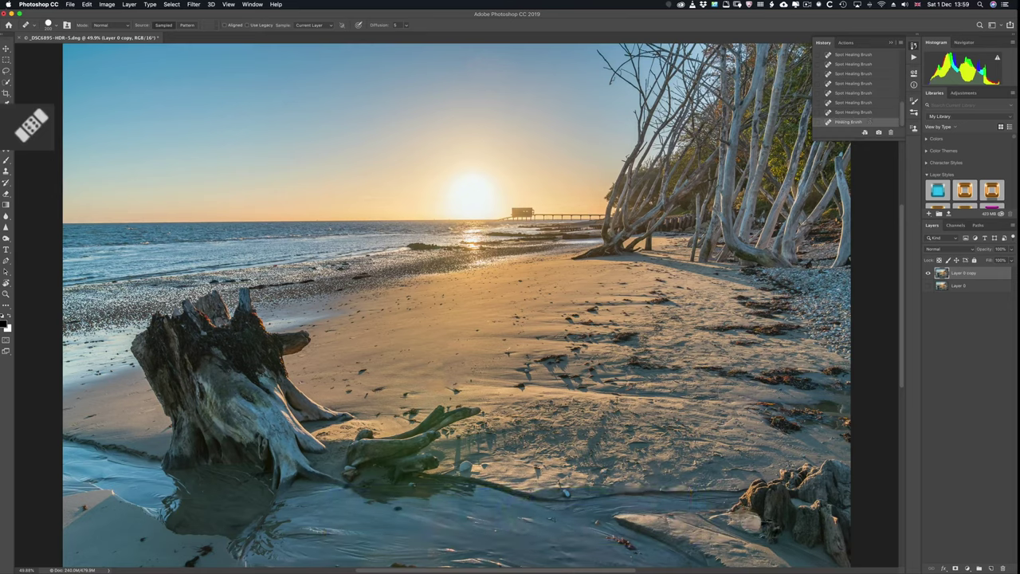
key(super+z)
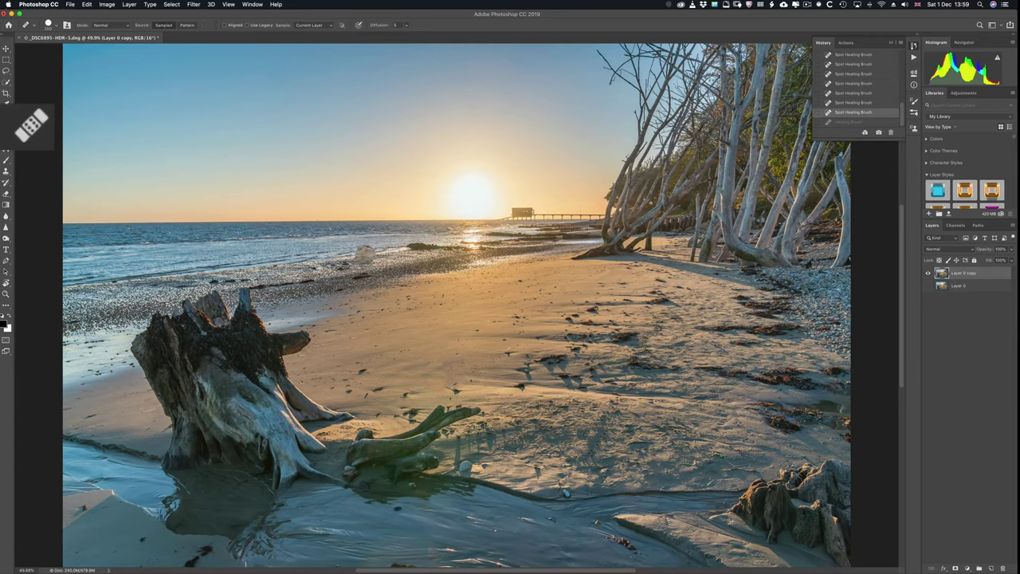
key(s)
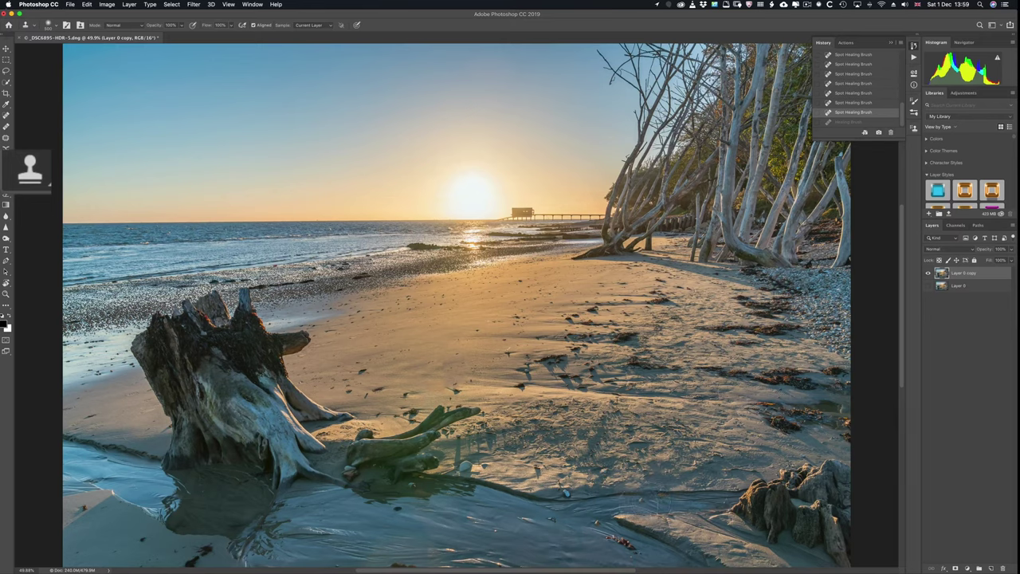
Clone sand from two sampled sources over the bottom-right driftwood stump in two strokes
key(alt)
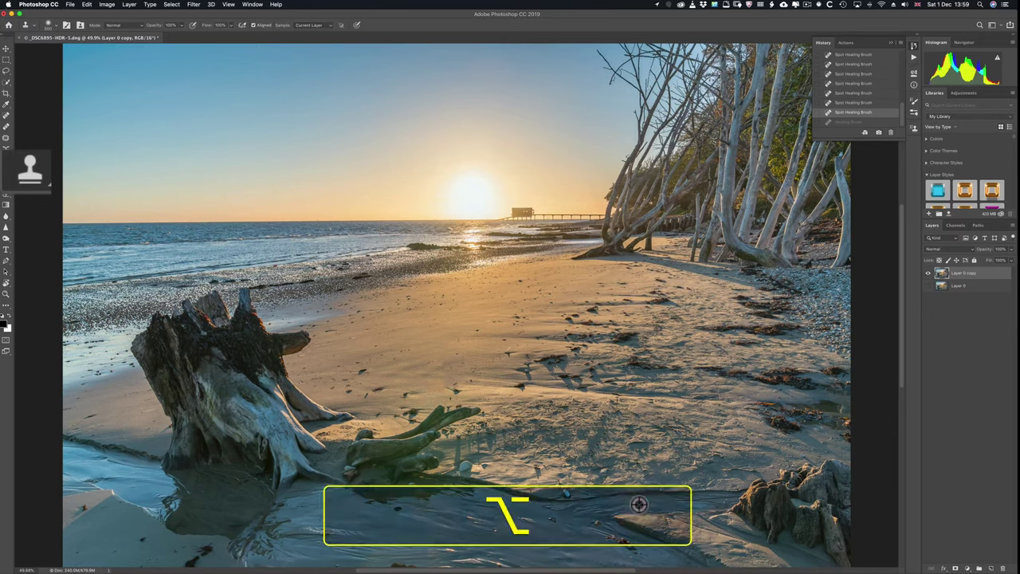
alt+click(639, 504)
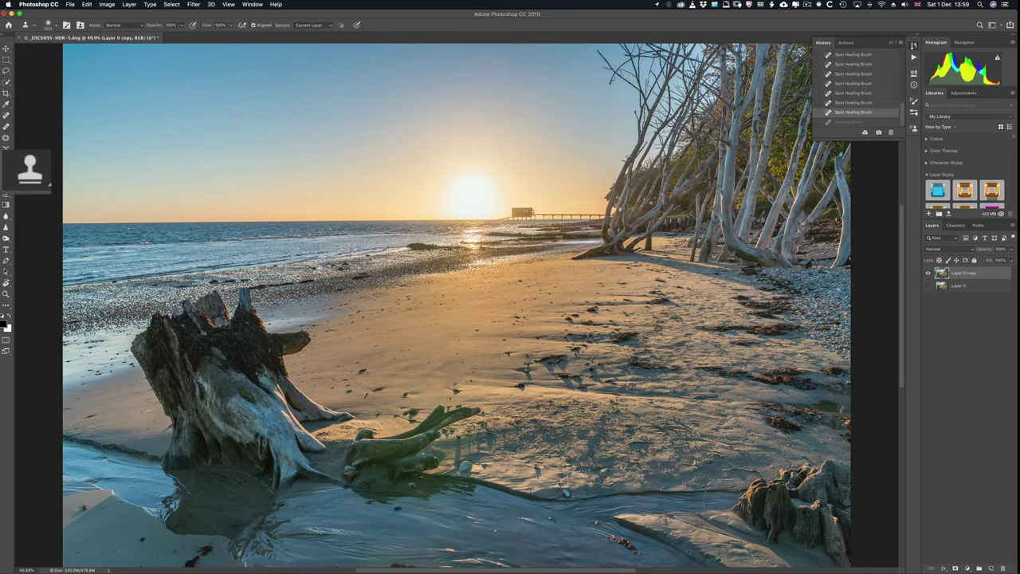
mouse_move(742, 504)
mouse_down()
mouse_move(802, 502)
mouse_move(805, 491)
mouse_up()
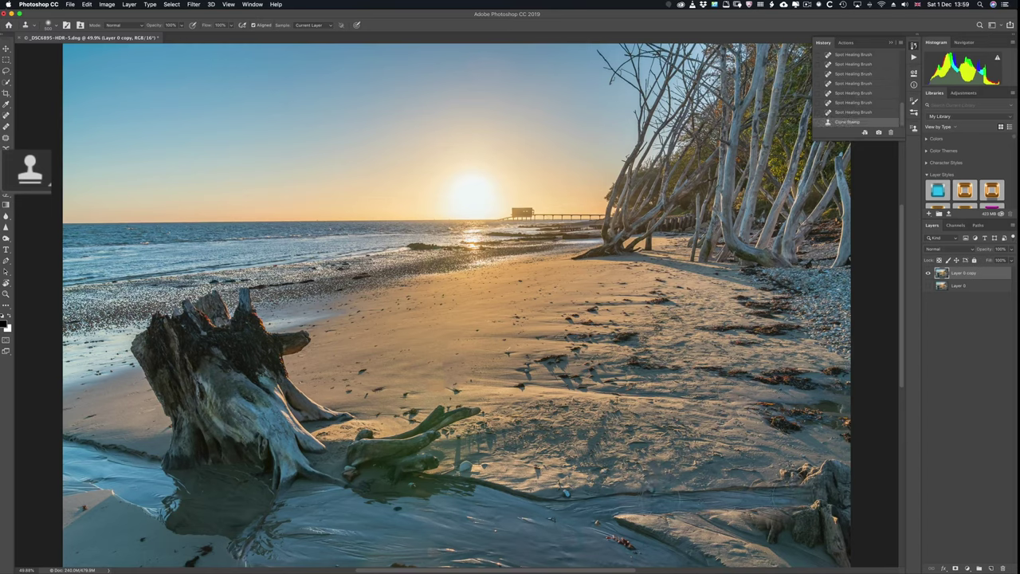
key(alt)
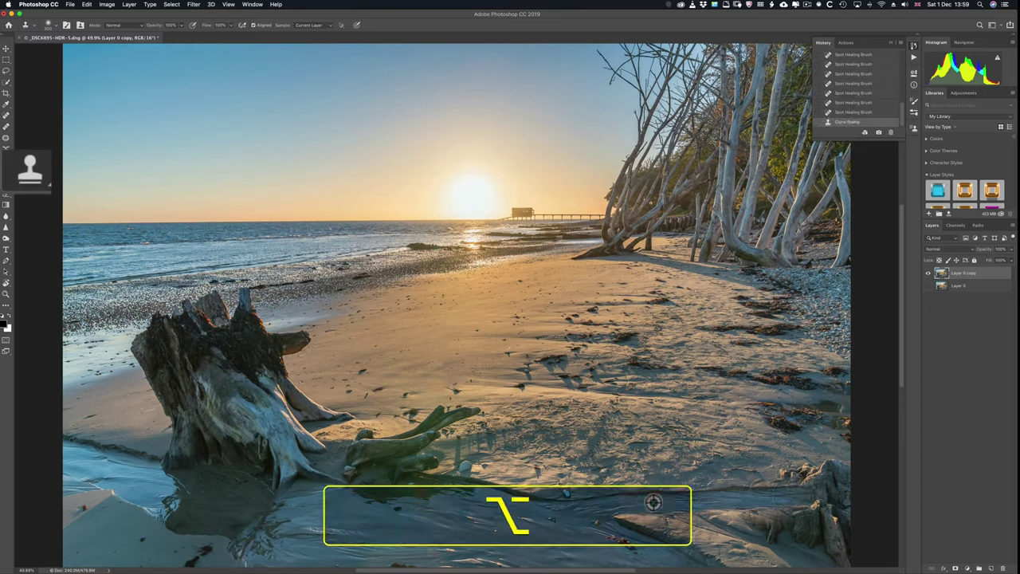
alt+click(785, 488)
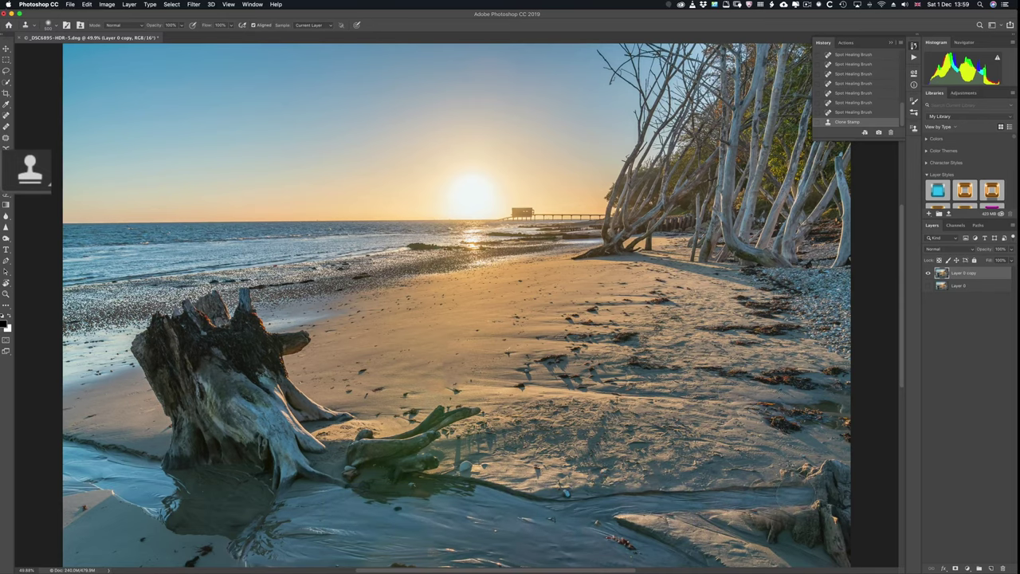
mouse_move(807, 512)
mouse_down()
mouse_move(832, 483)
mouse_move(841, 498)
mouse_move(854, 490)
mouse_up()
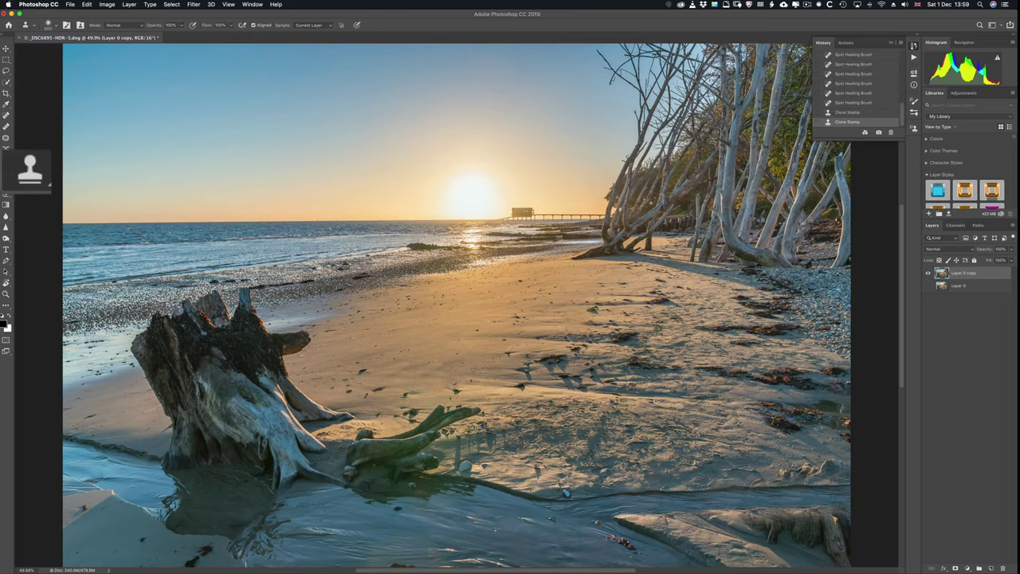
With a smaller Clone Stamp, stamp freshly sampled sand over the lower-right driftwood
key(bracketleft)
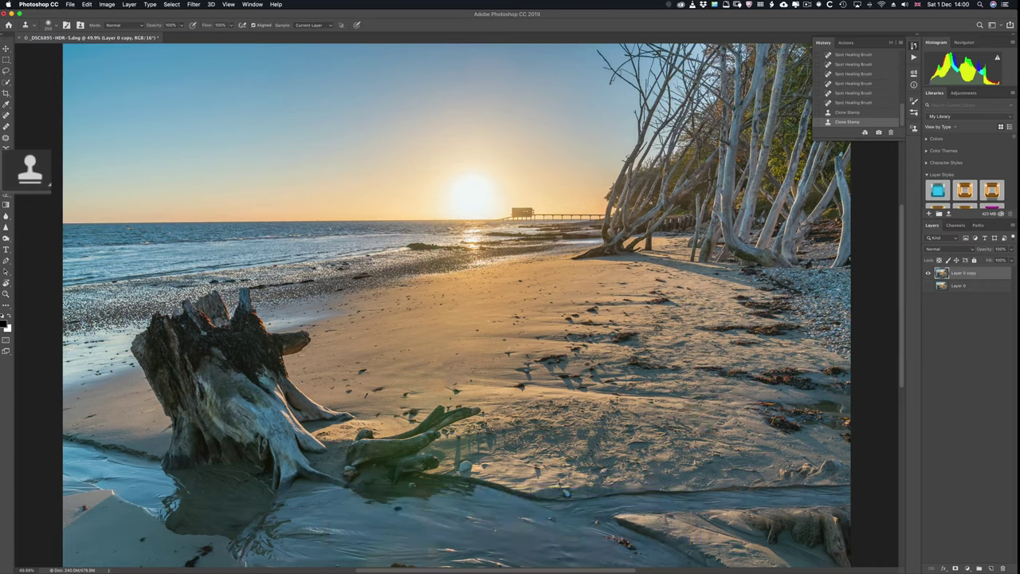
key(alt)
alt+click(766, 448)
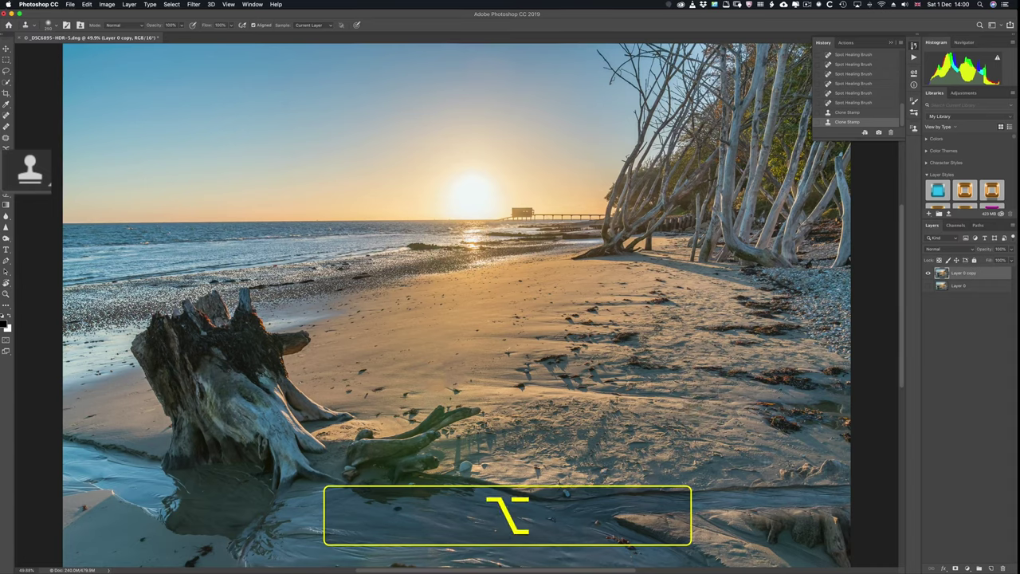
drag(773, 478, 811, 470)
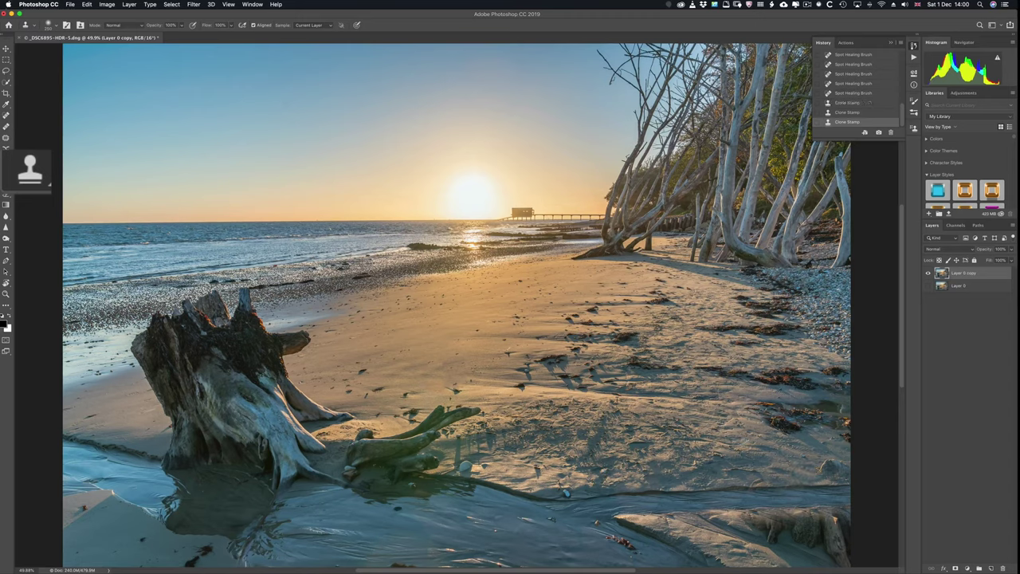
key(alt)
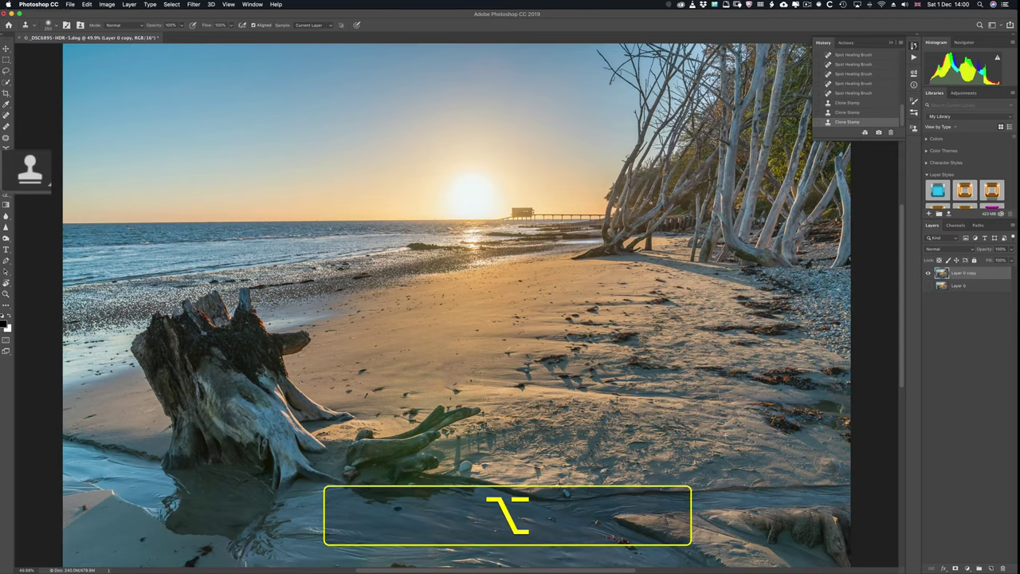
click(740, 438)
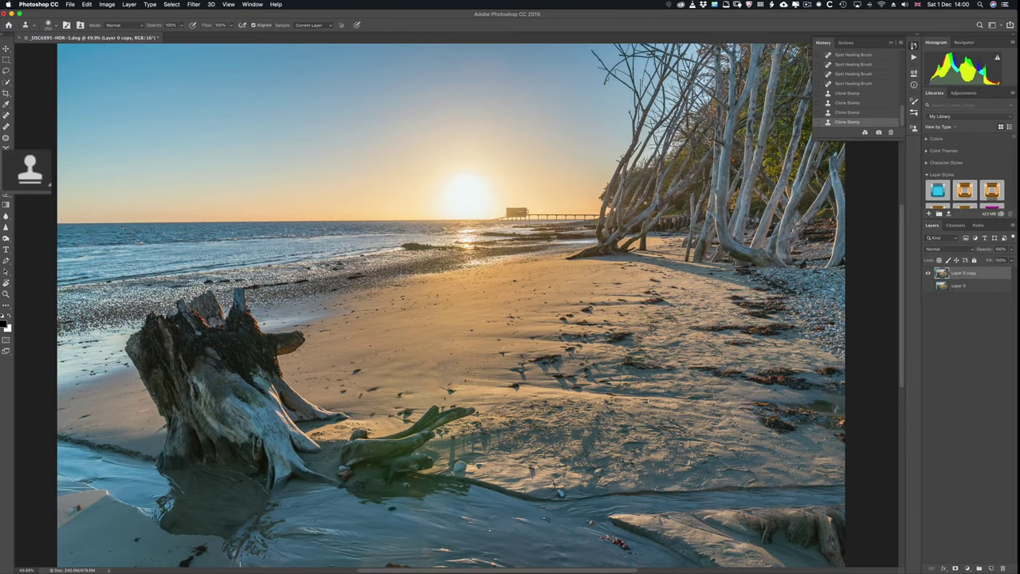
alt+click(737, 548)
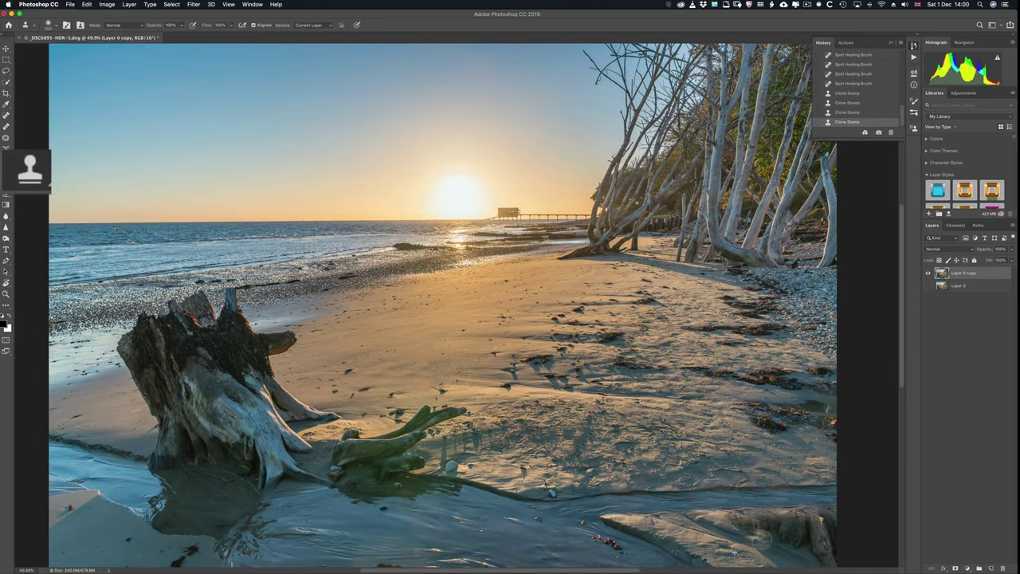
click(808, 546)
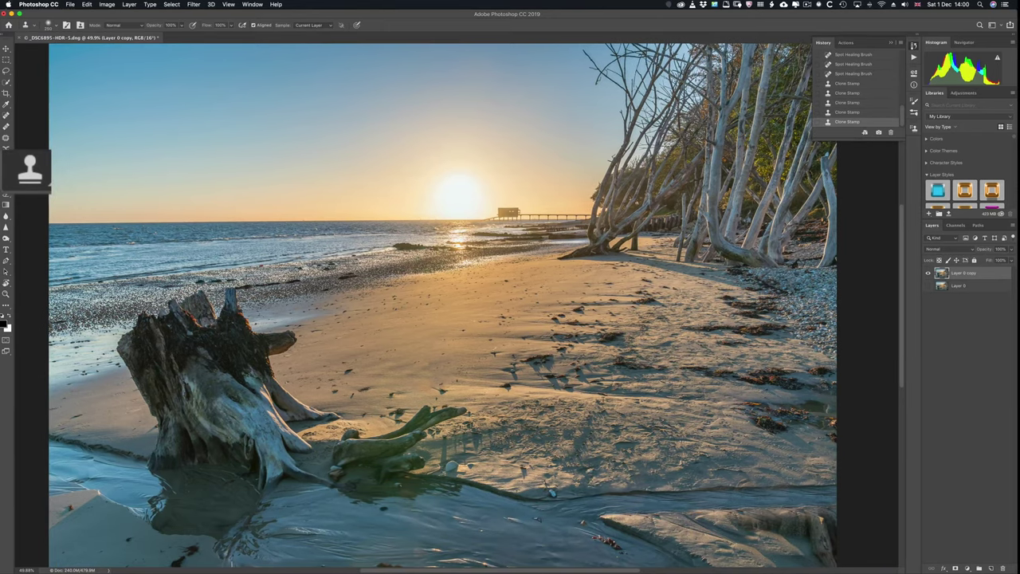
Keep resampling nearby sand and stamping over the last driftwood traces in the corner
scroll(808, 546, right, 5)
alt+click(616, 524)
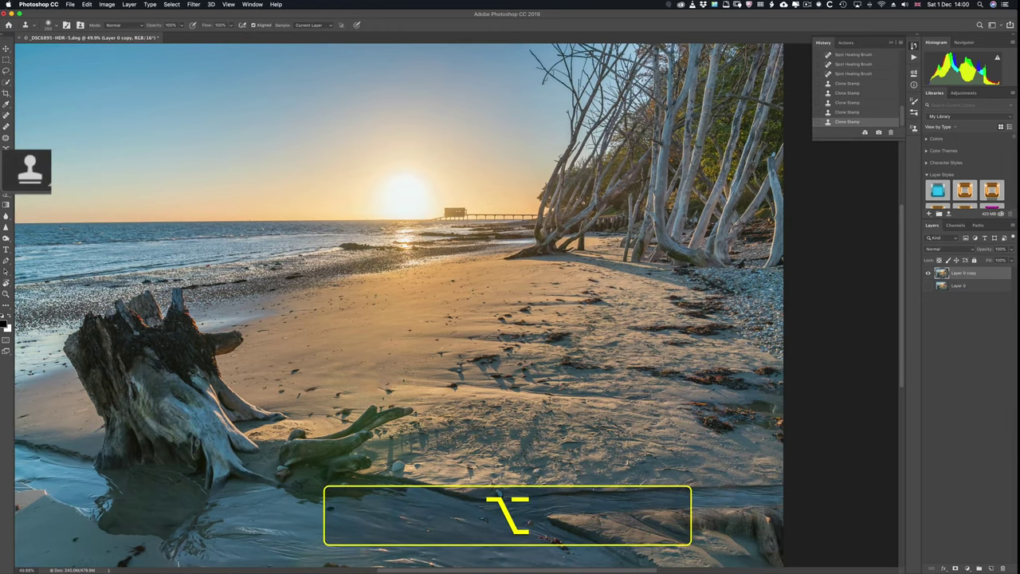
drag(685, 524, 710, 523)
scroll(709, 522, right, 1)
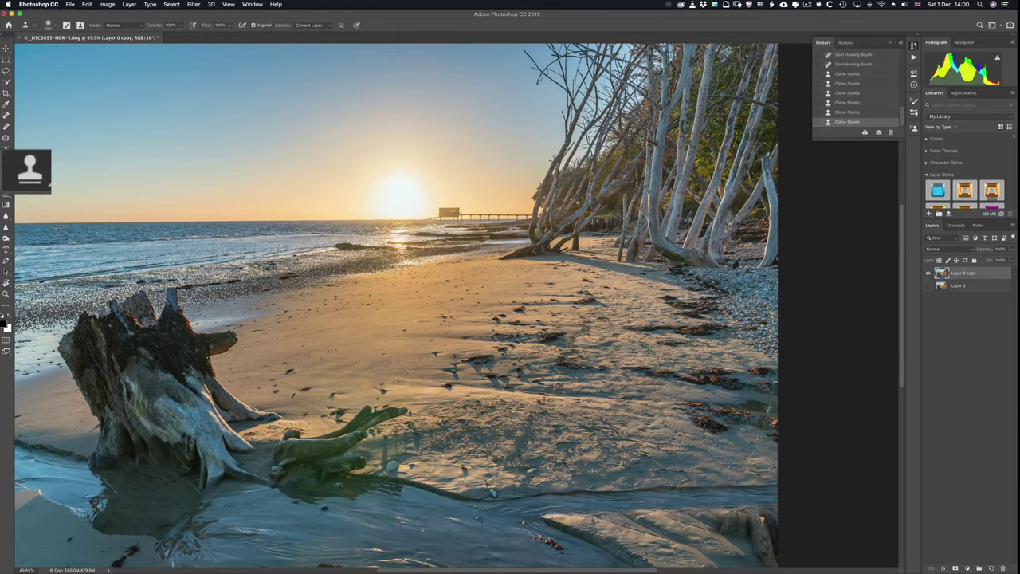
key(alt)
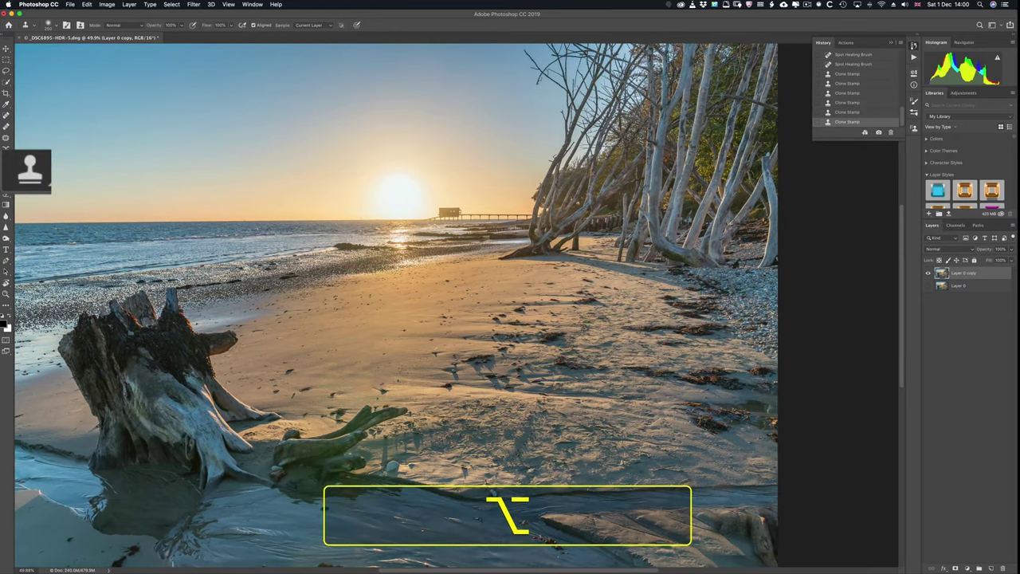
alt+click(709, 540)
alt+click(666, 528)
click(676, 541)
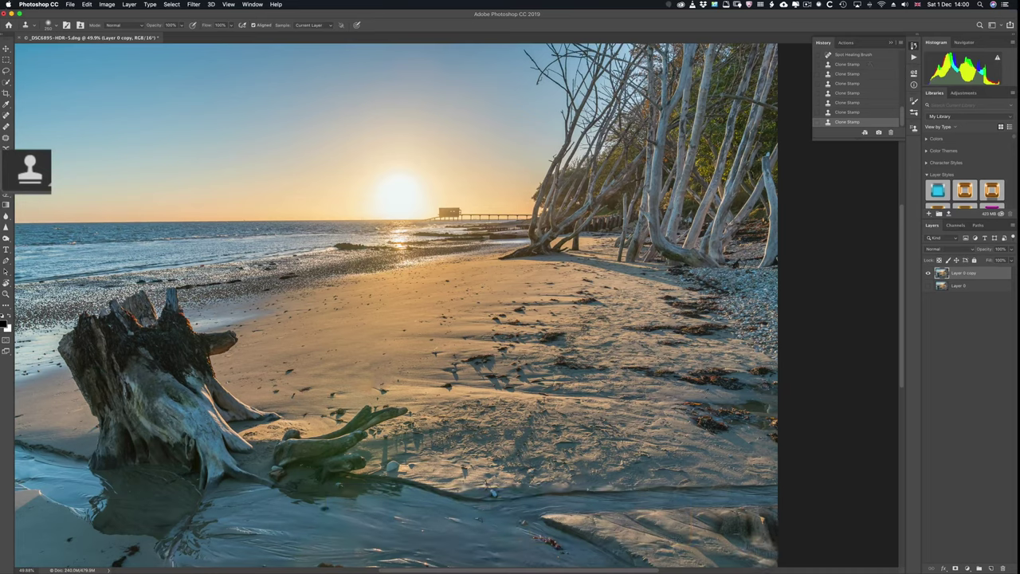
key(alt)
alt+click(671, 527)
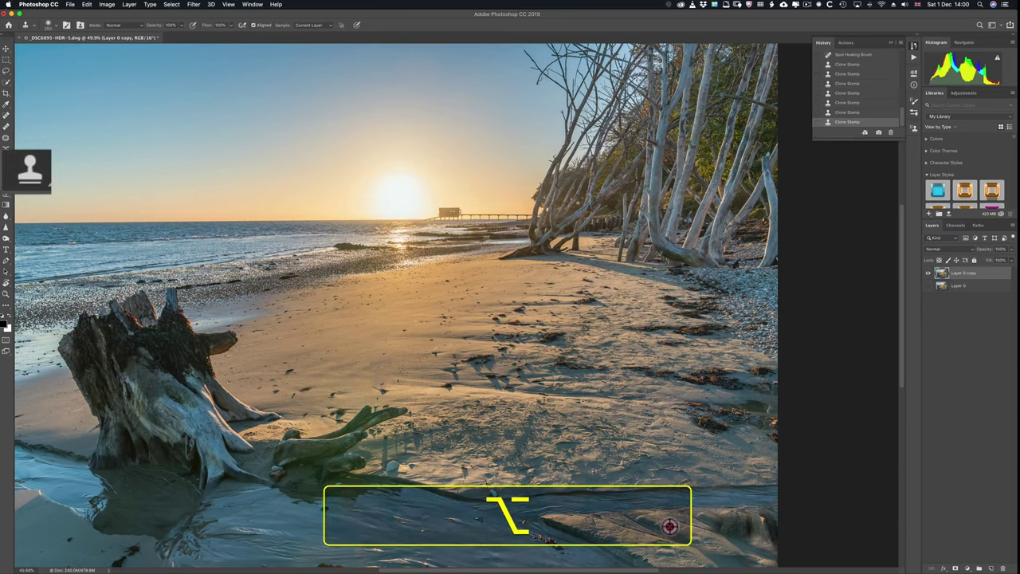
click(757, 524)
key(alt)
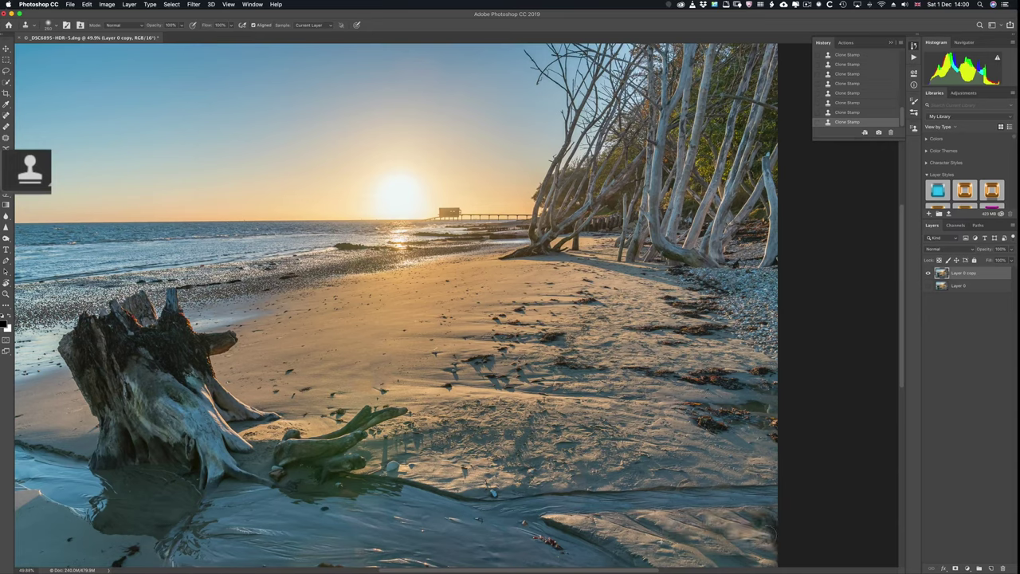
key(alt)
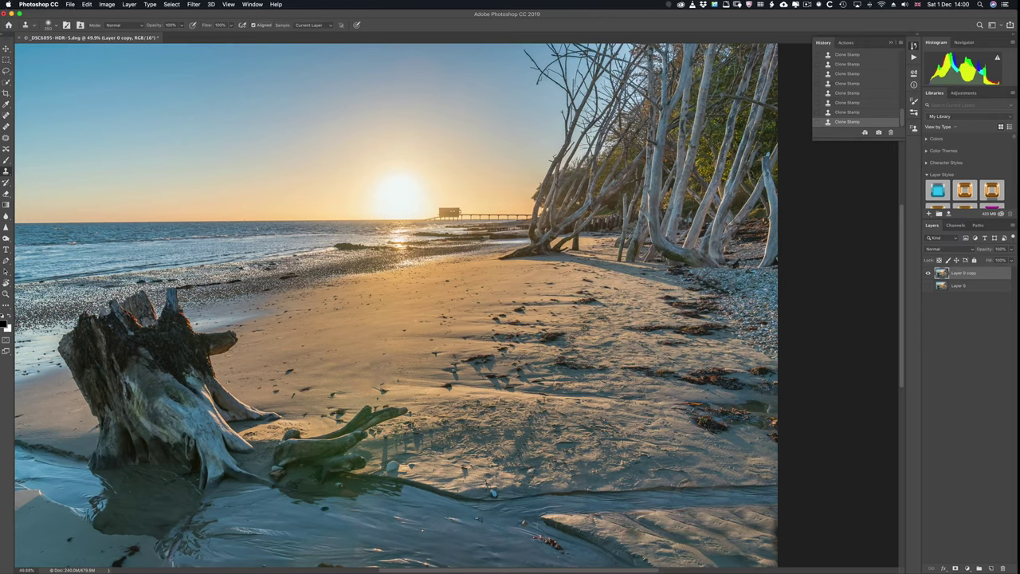
Blend three cloned sand patches at the lower right with a smaller Content-Aware Spot Healing Brush
click(7, 116)
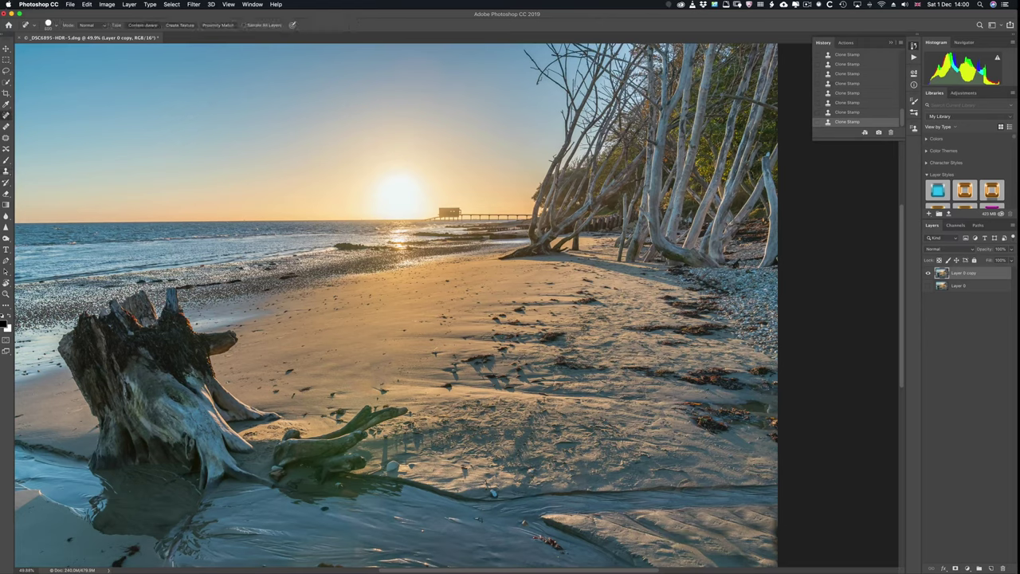
key(bracketleft)
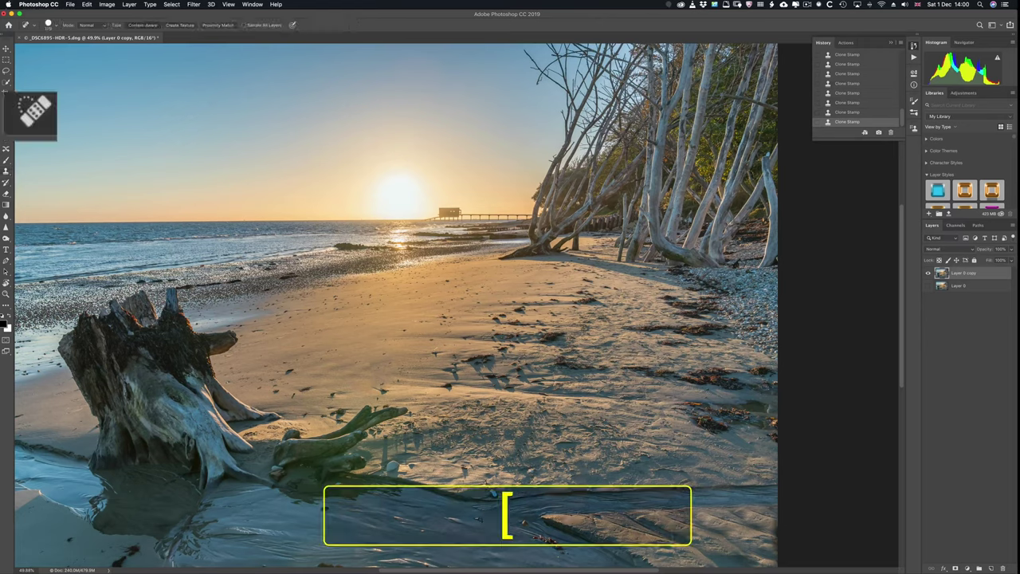
mouse_move(672, 530)
mouse_down()
mouse_move(730, 539)
mouse_move(749, 526)
mouse_move(717, 533)
mouse_move(765, 545)
mouse_move(730, 558)
mouse_move(758, 562)
mouse_up()
click(760, 516)
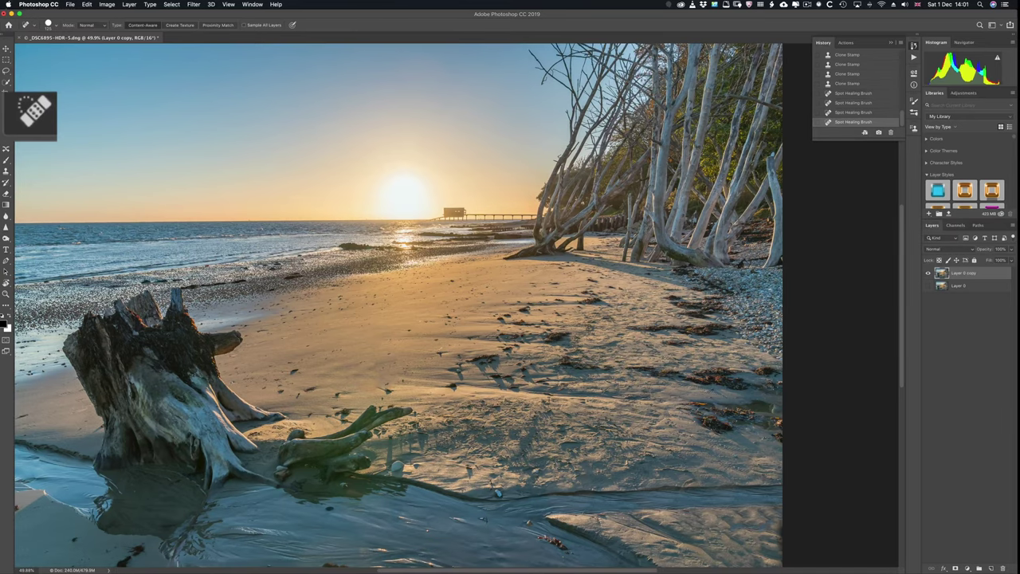
mouse_move(770, 519)
mouse_down()
mouse_move(691, 532)
mouse_move(725, 547)
mouse_up()
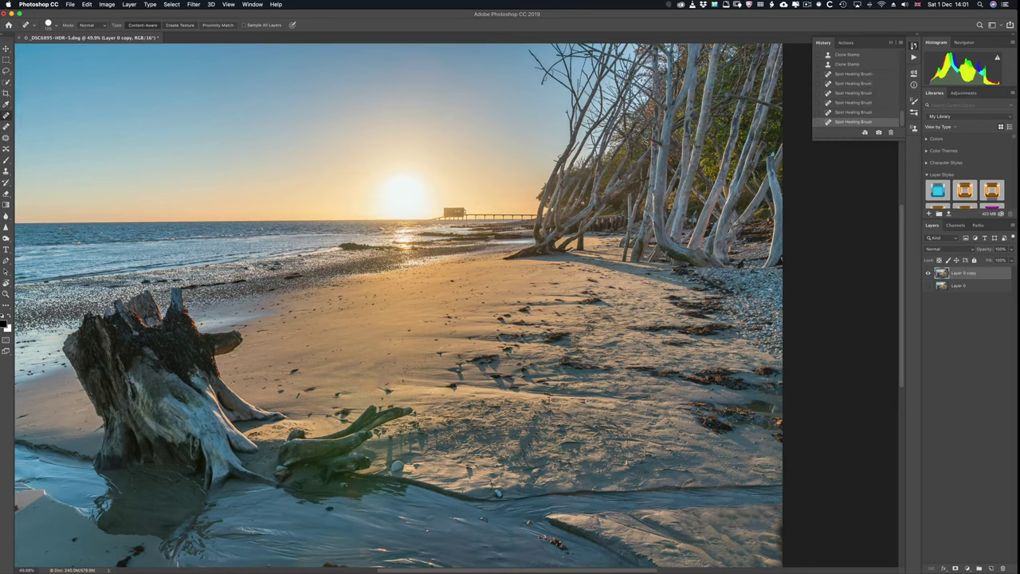
Fit the photo on screen and heal two remaining dark marks in the lower-right sand
key(super+0)
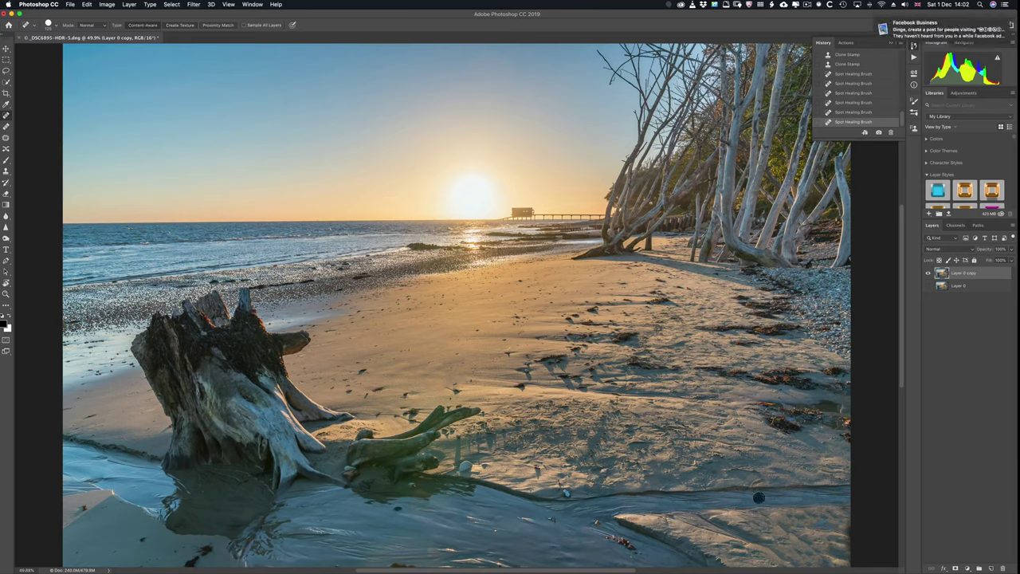
drag(752, 499, 824, 495)
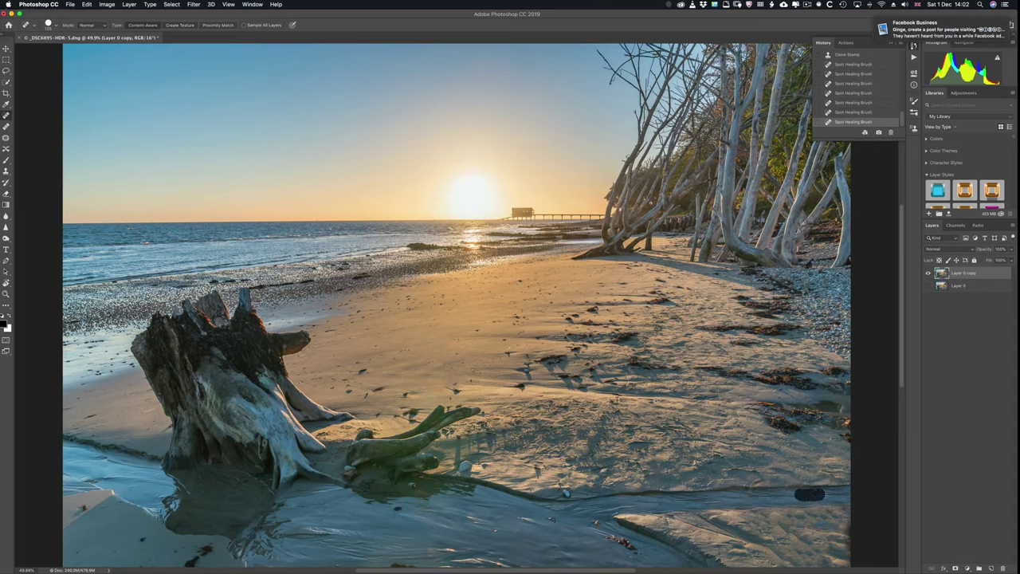
drag(749, 500, 754, 500)
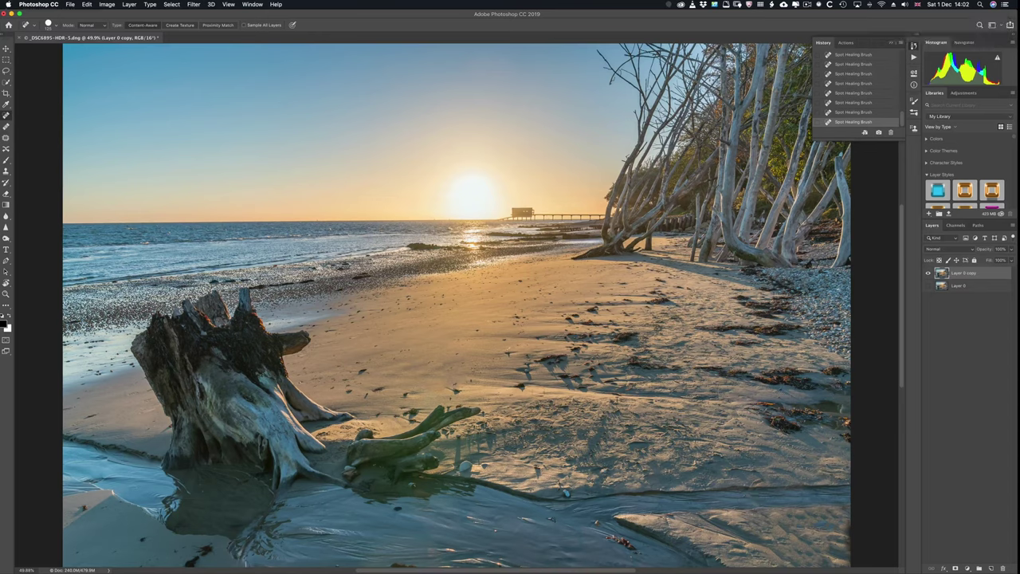